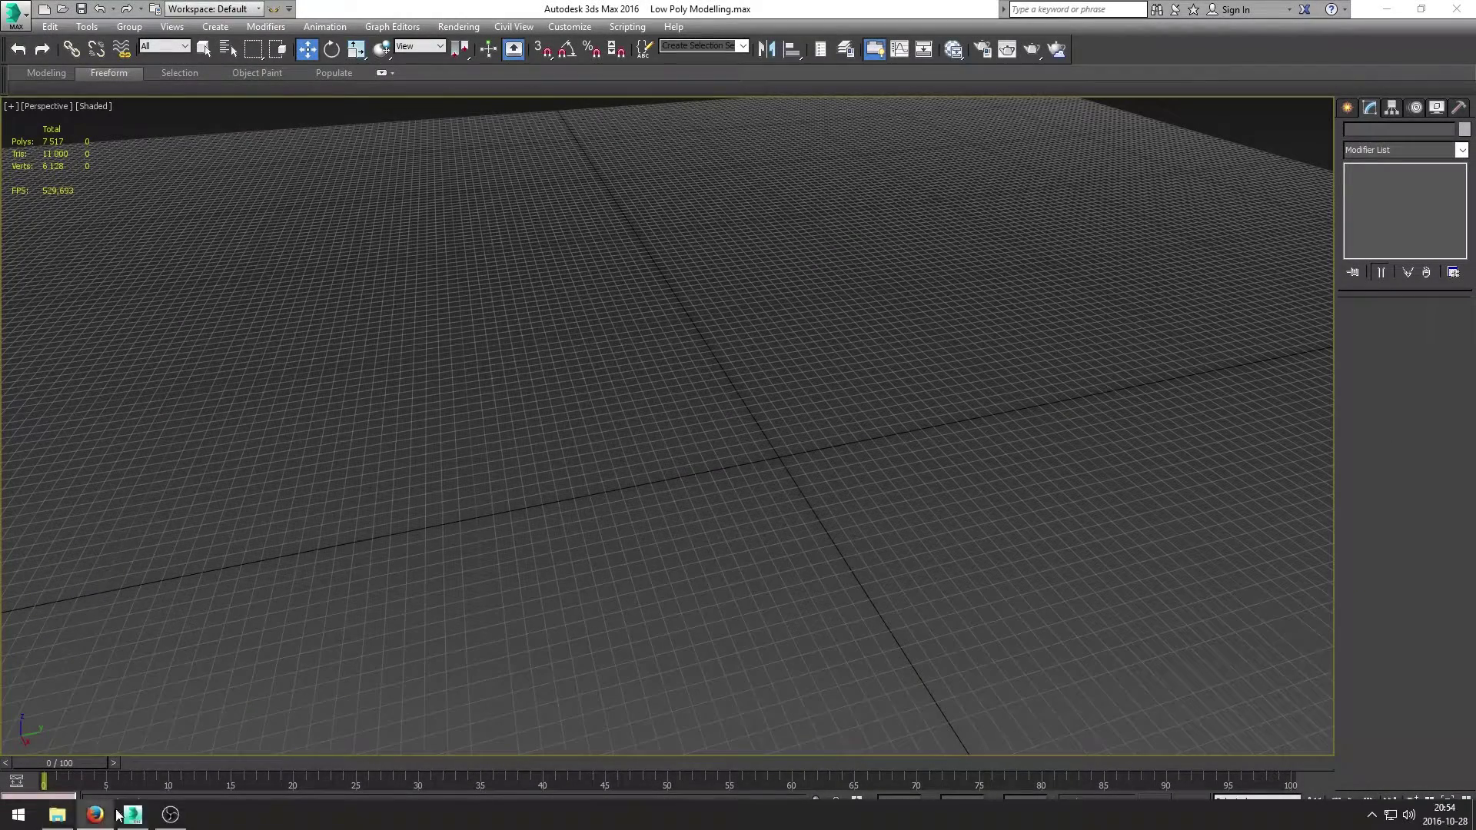
Select Tree_013 in the Scene Explorer, zero its position, and frame it in the viewport.
click(845, 48)
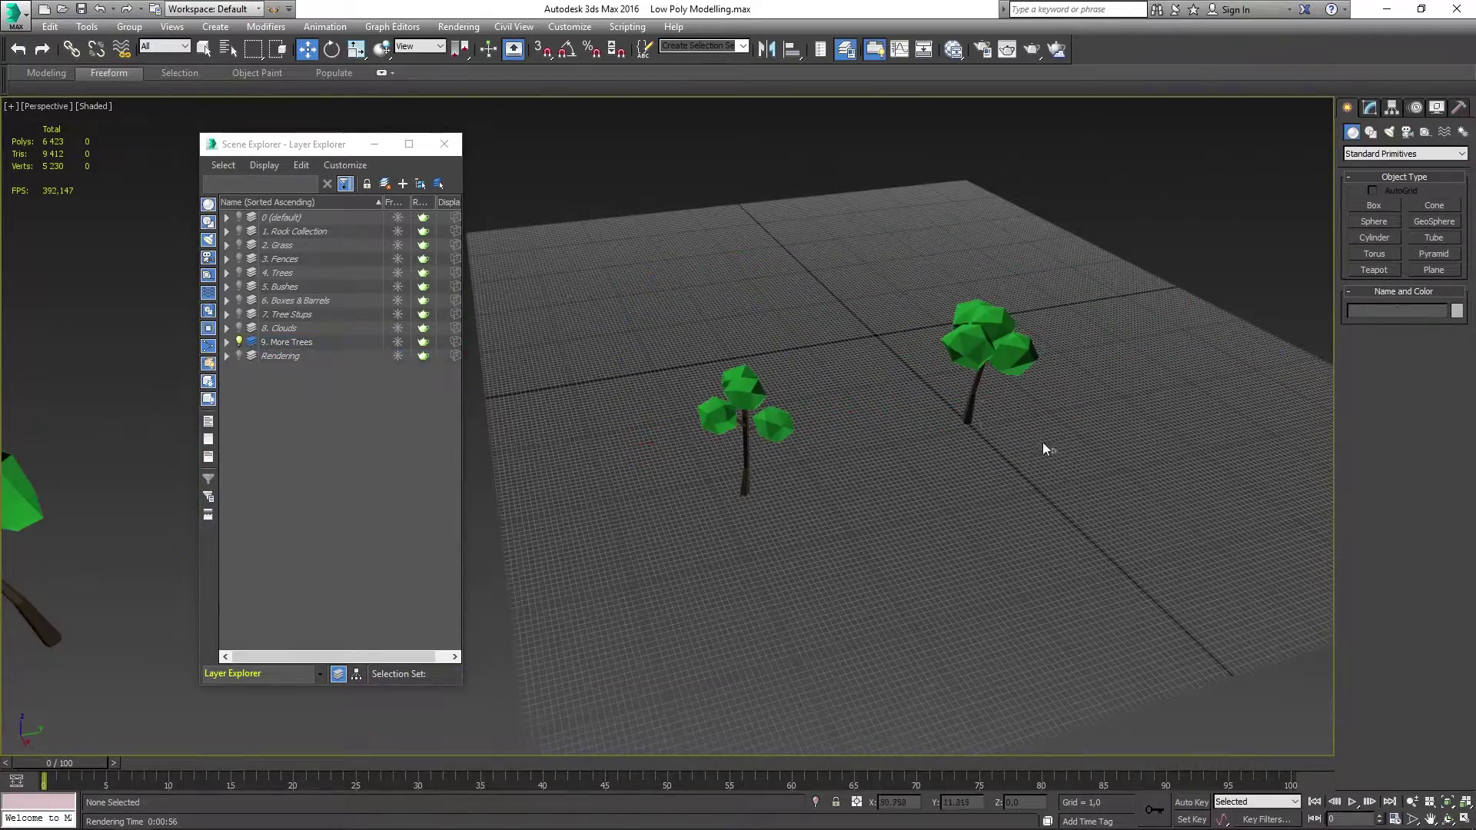
right_click(988, 807)
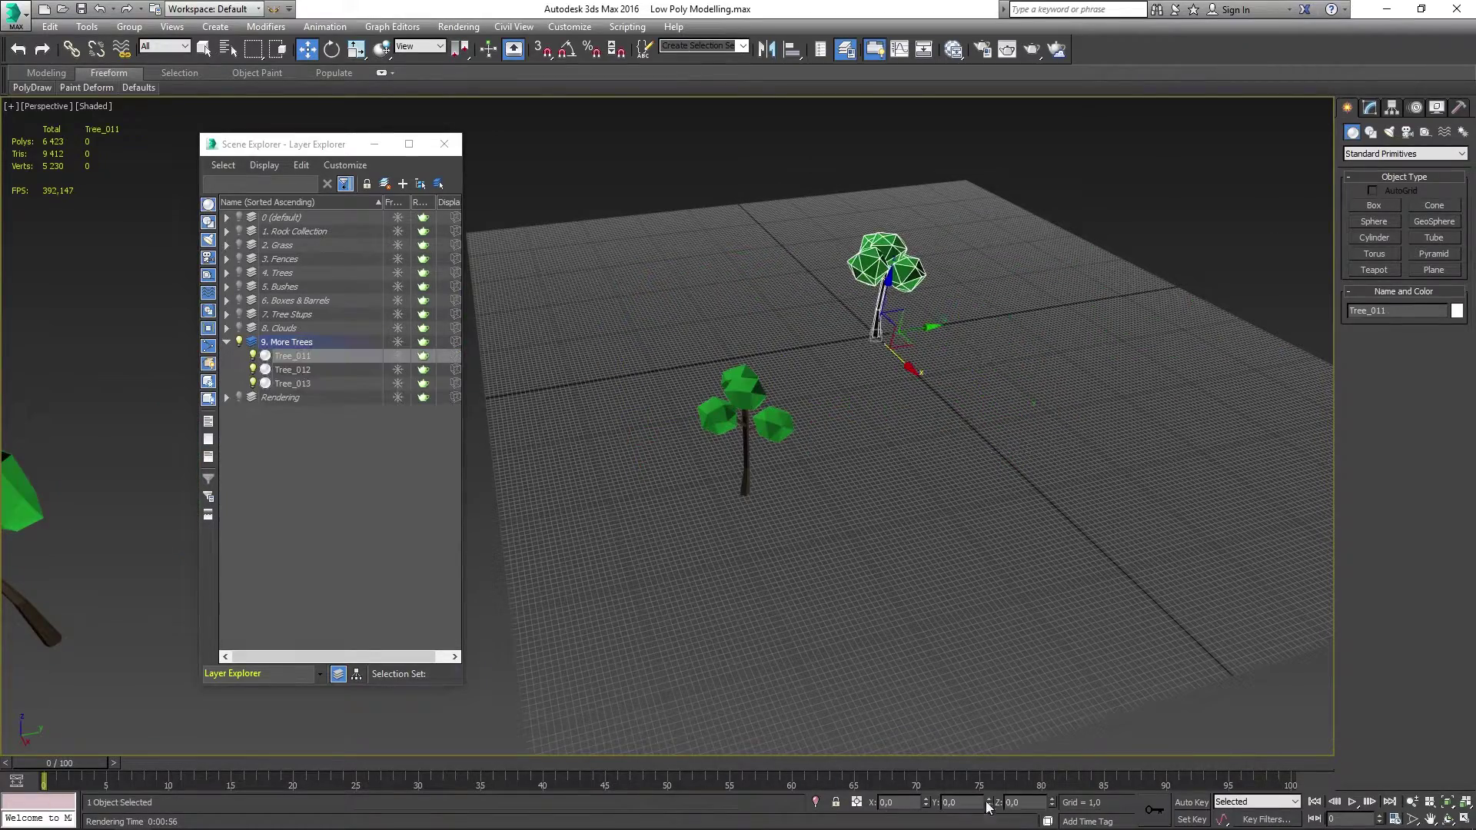
click(293, 369)
key(z)
click(293, 383)
key(z)
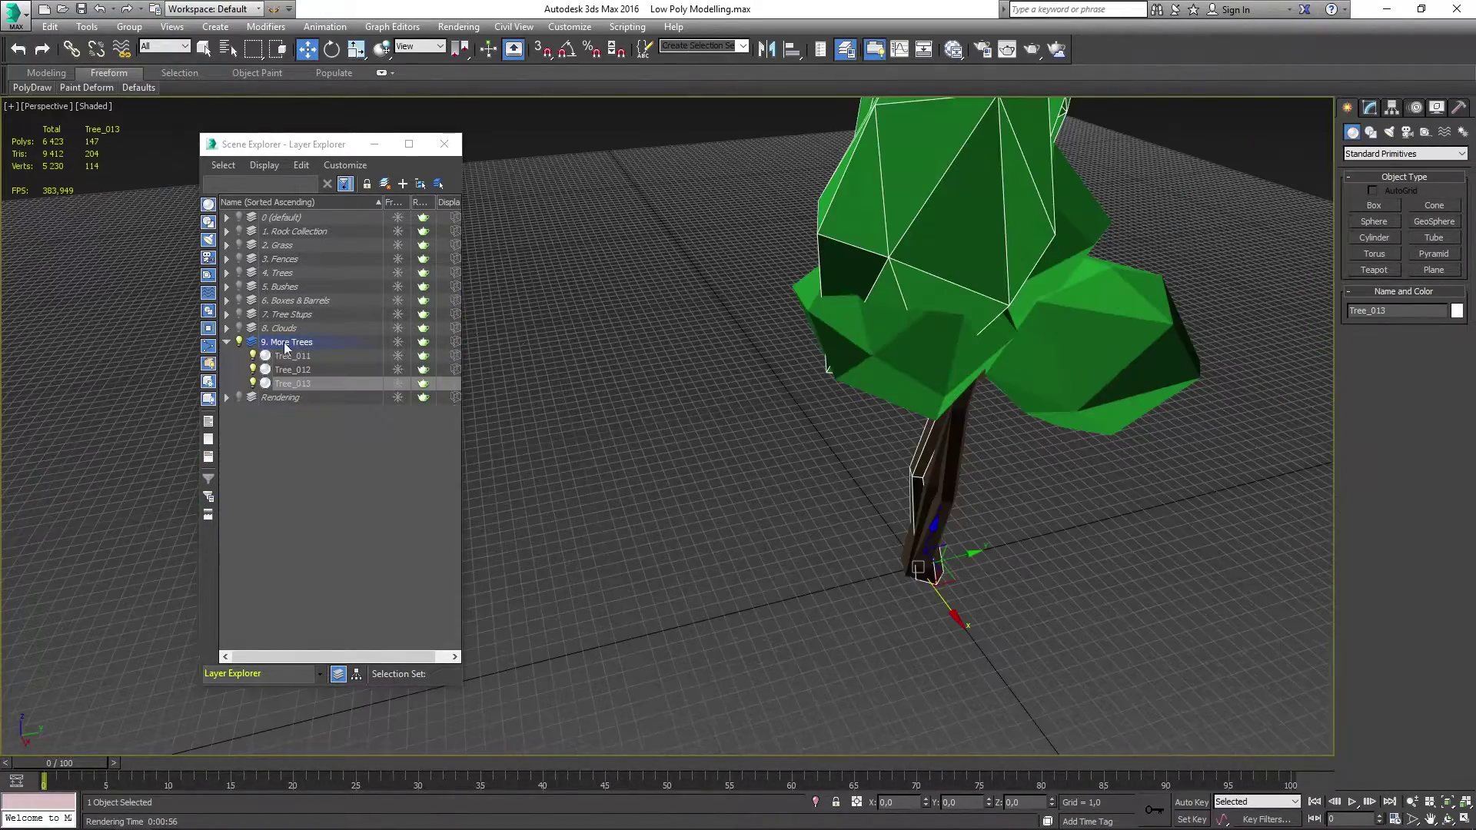
Select the tree's leaf clusters in Polygon mode and delete them.
click(443, 144)
scroll(738, 422, down, 5)
click(1370, 108)
key(Delete)
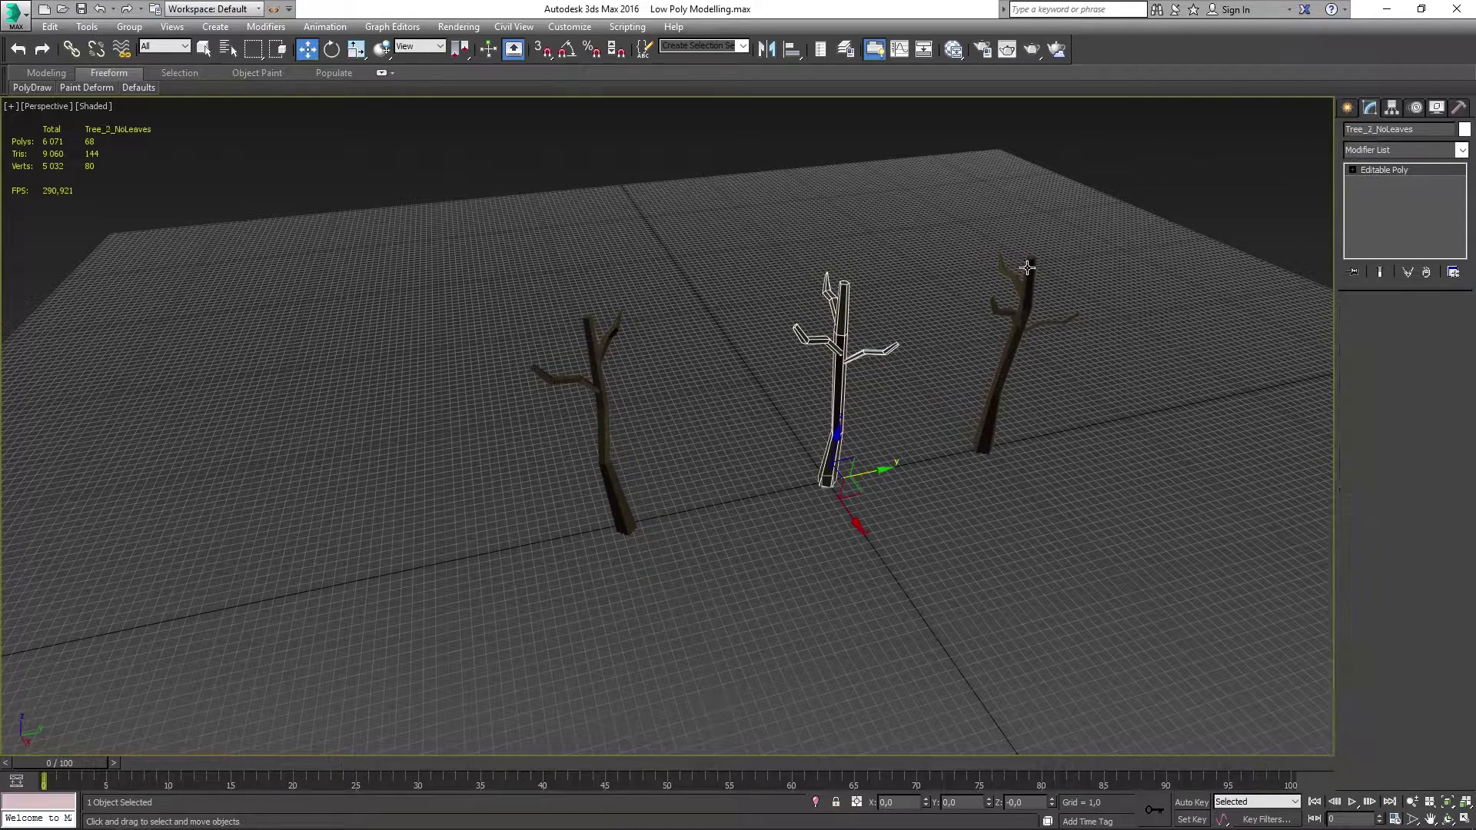
Line up the three bare trees and Shift-clone all three to a spot in front.
click(1151, 282)
drag(611, 461, 757, 461)
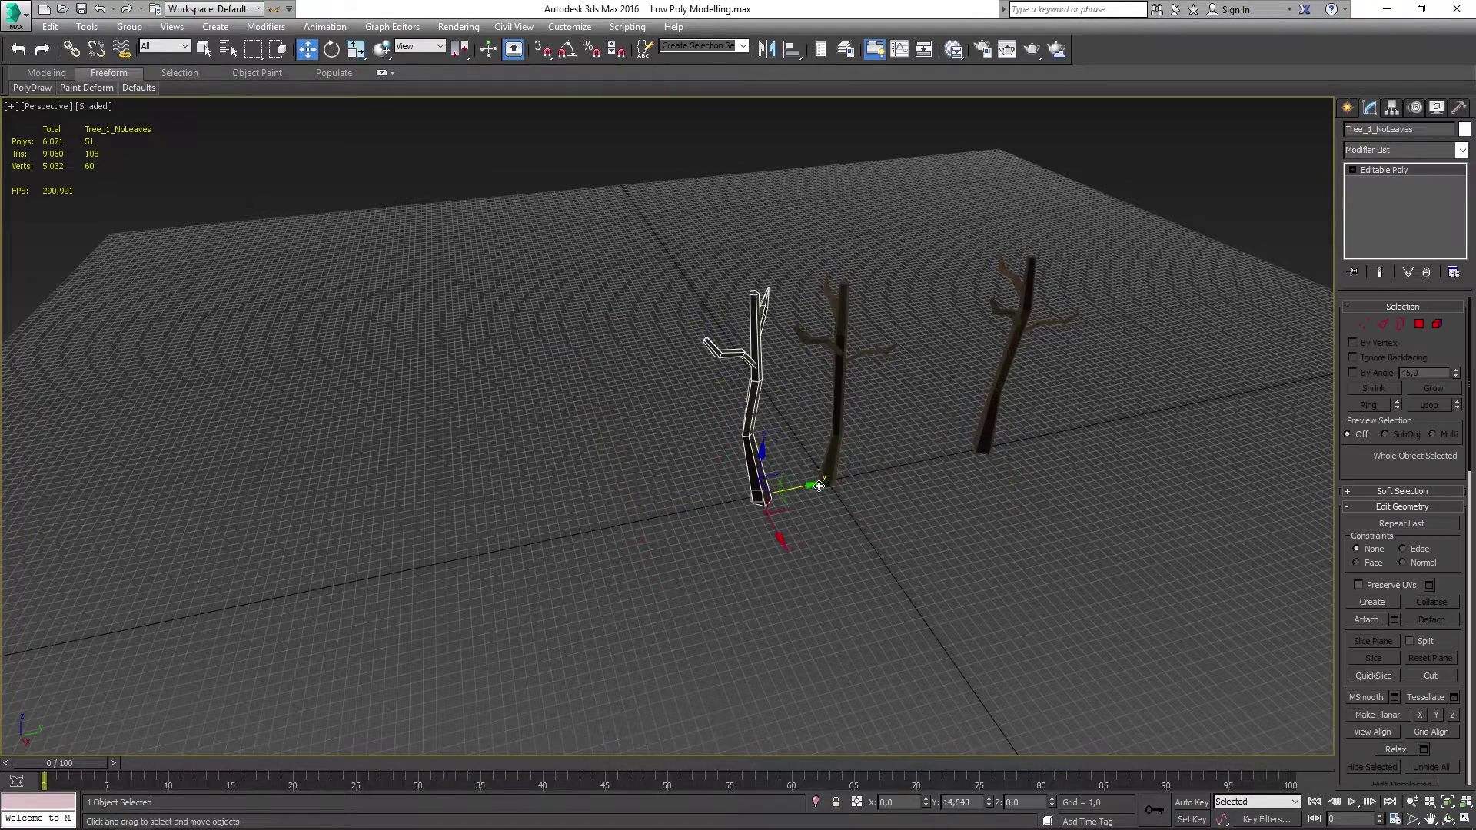
click(993, 388)
key(ctrl+a)
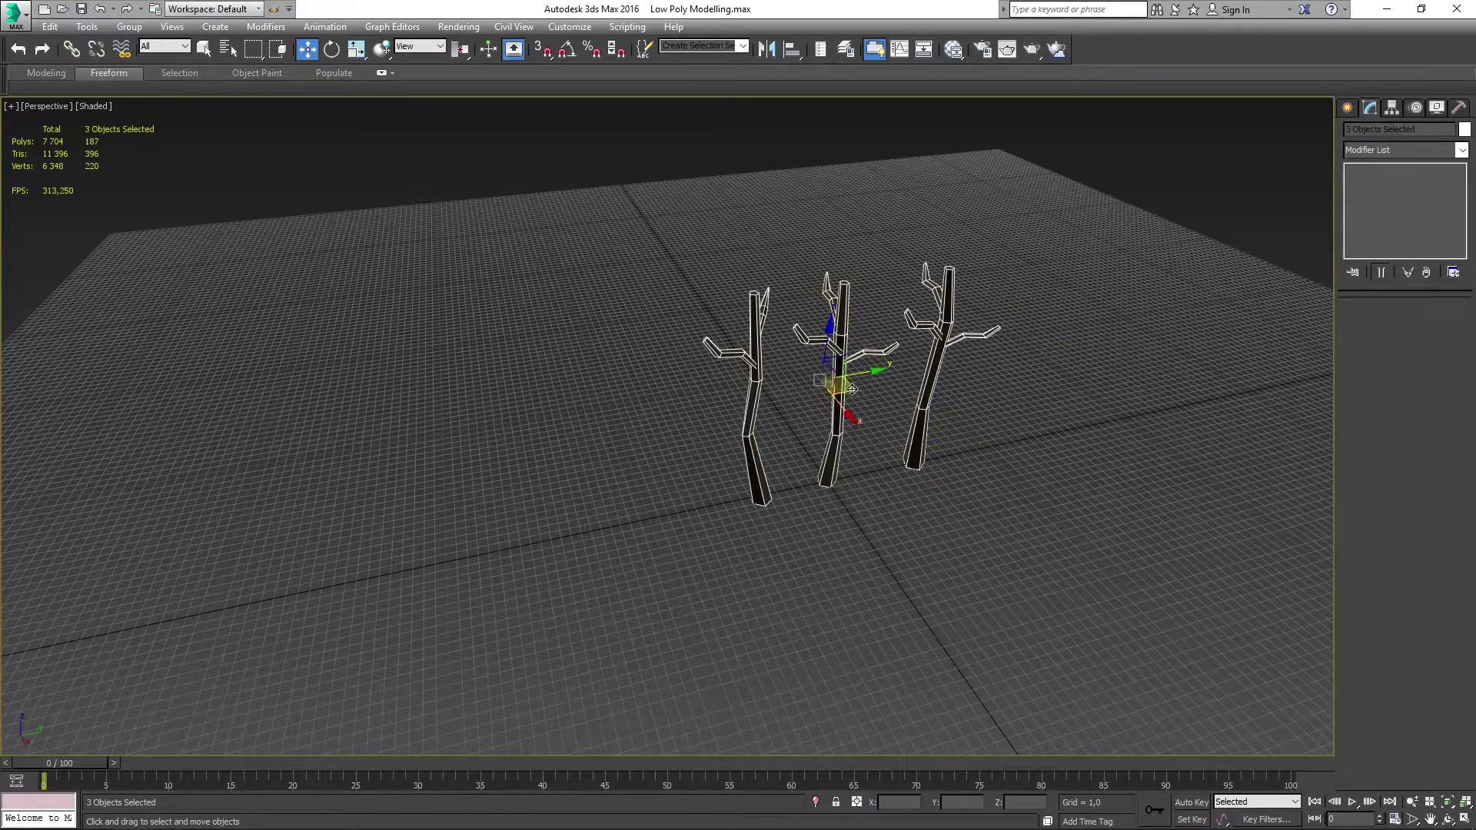
mouse_move(841, 411)
shift+mouse_down()
mouse_move(246, 430)
mouse_move(635, 440)
shift+mouse_up()
click(755, 484)
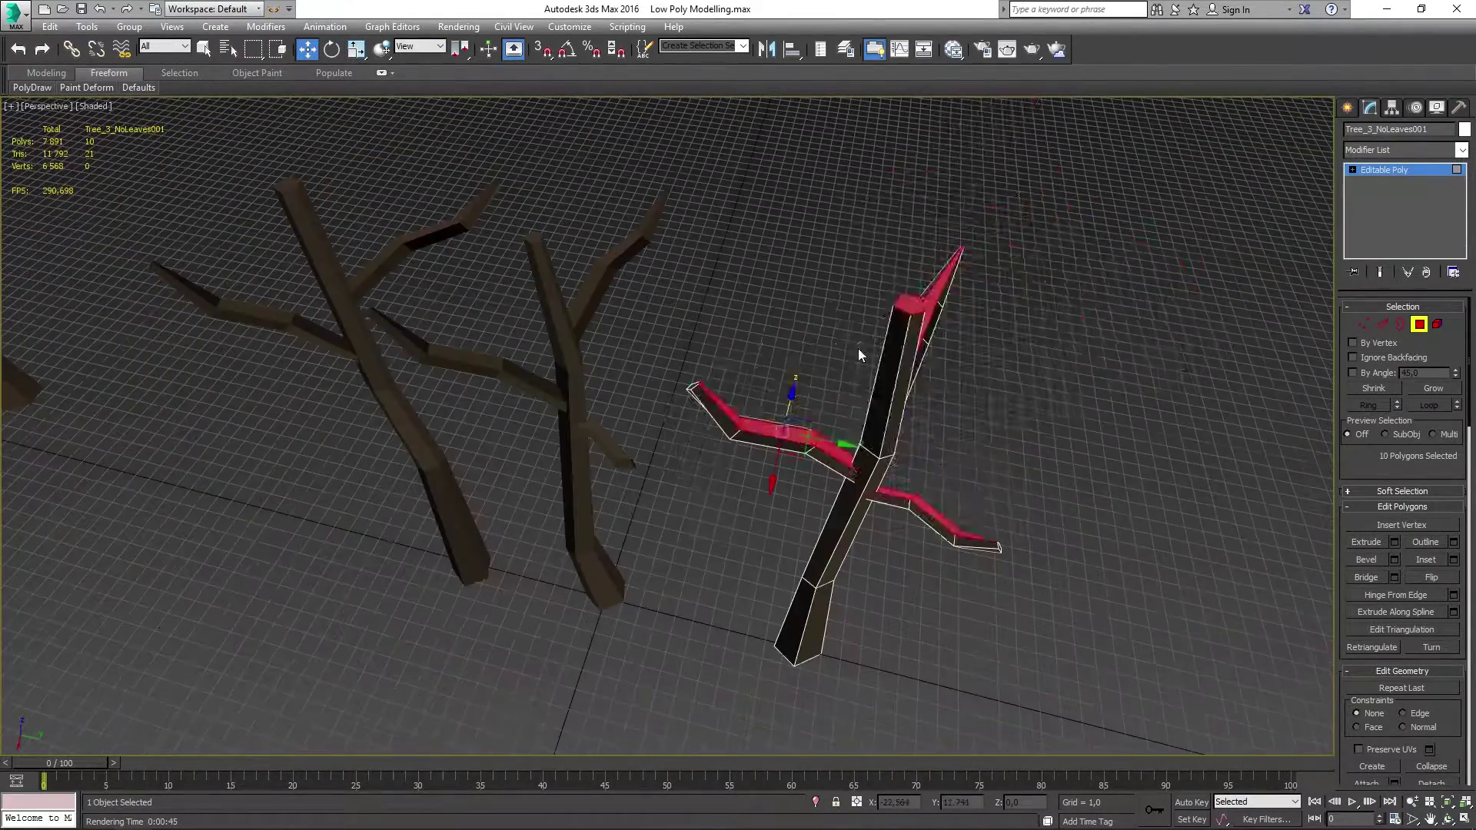
Bevel the branch-top faces into thin raised strips with height about 0.062.
text(-0.239)
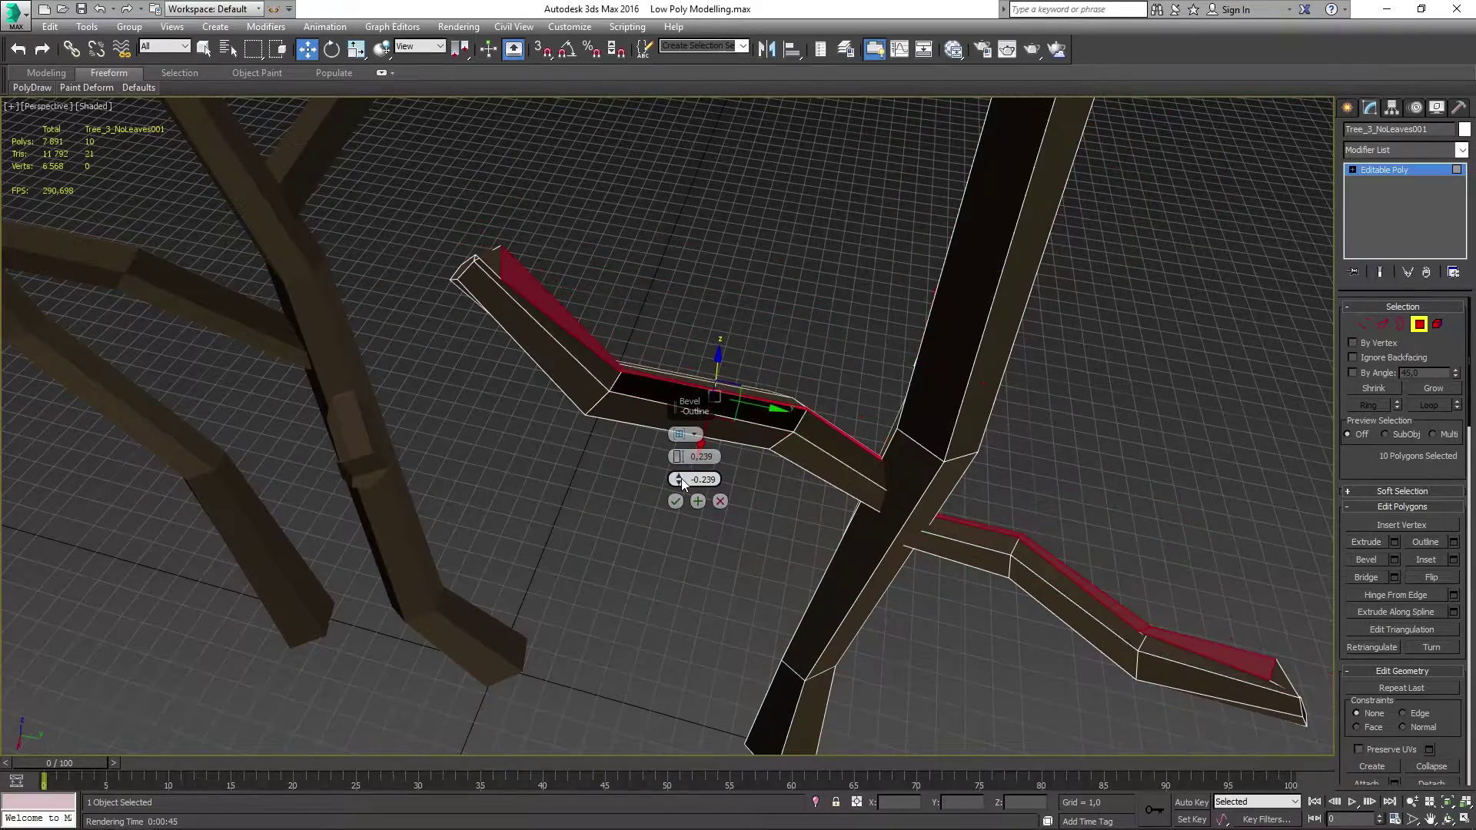
right_click(680, 480)
drag(681, 482, 681, 486)
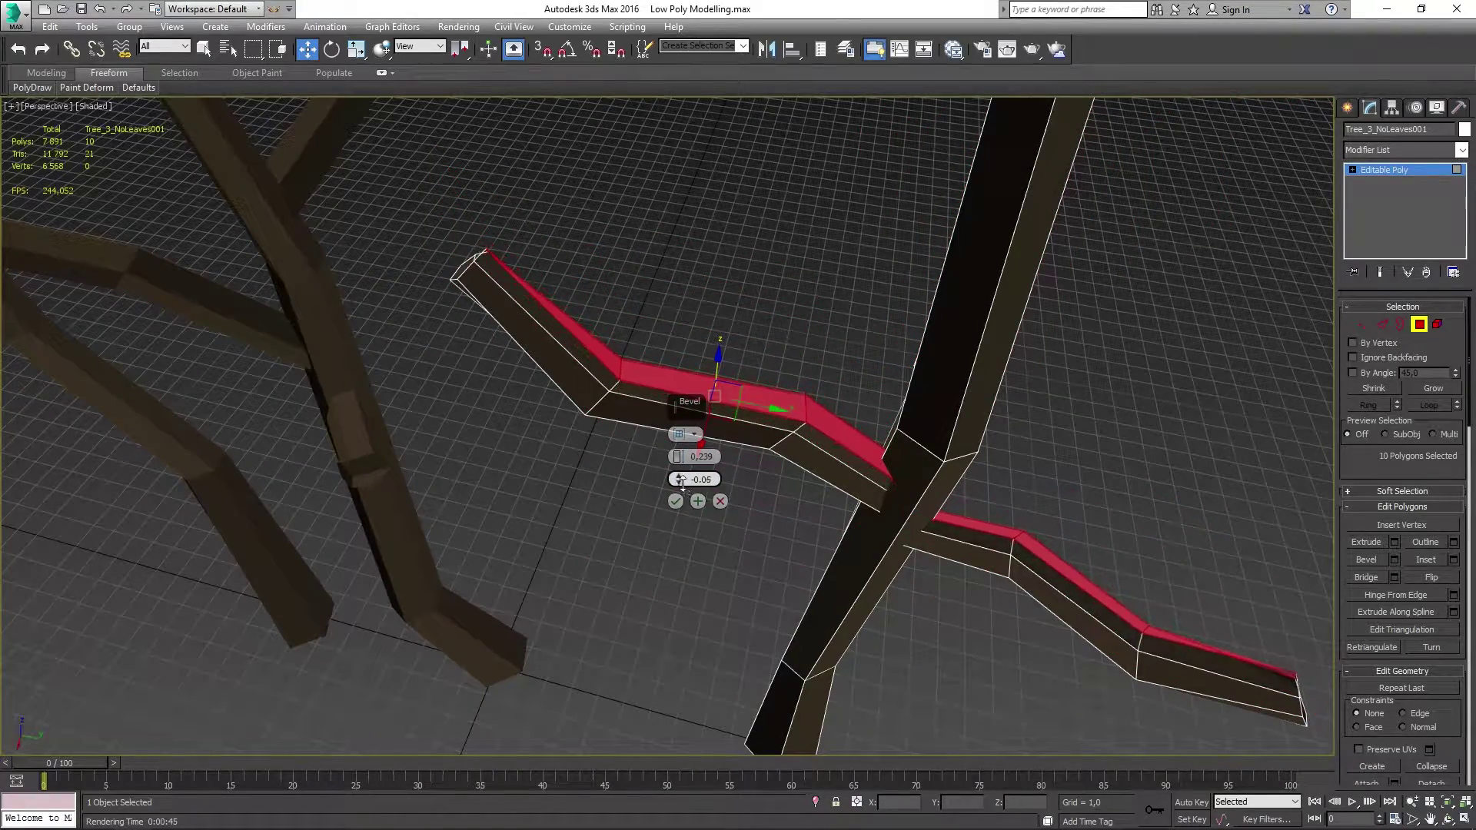
mouse_move(719, 329)
alt+middle_down()
mouse_move(451, 316)
mouse_move(970, 338)
alt+middle_up()
drag(680, 457, 681, 458)
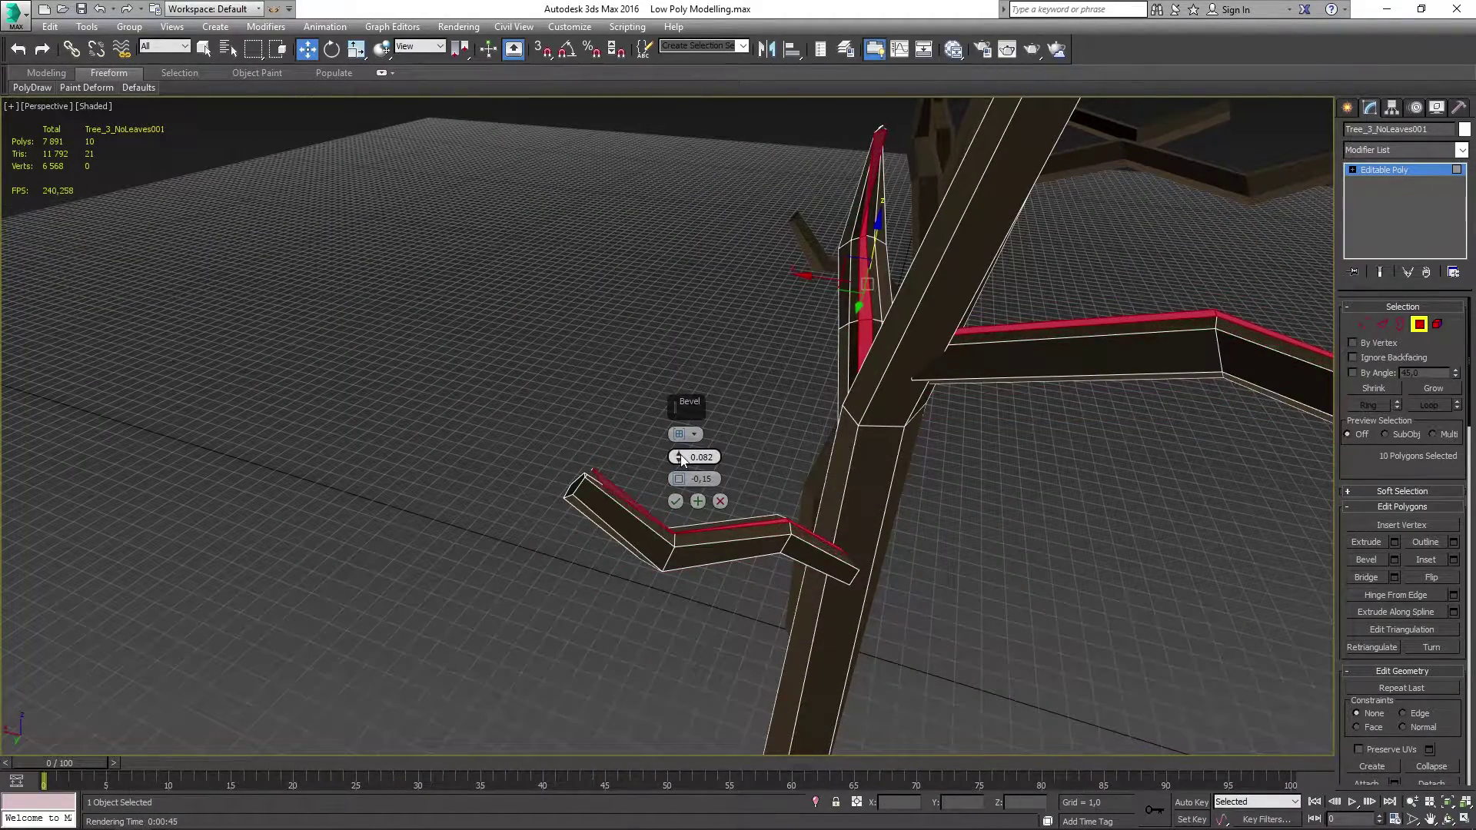
drag(679, 458, 680, 460)
mouse_move(680, 461)
alt+middle_down()
mouse_move(1054, 502)
mouse_move(1004, 452)
mouse_move(1058, 482)
mouse_move(1144, 430)
mouse_move(673, 503)
alt+middle_up()
In Vertex mode, select the branch-tip and trunk-tip vertices for reshaping.
key(1)
scroll(1007, 404, up, 3)
click(1007, 404)
mouse_move(1042, 411)
alt+middle_down()
mouse_move(1008, 404)
mouse_move(1022, 353)
mouse_move(1095, 344)
mouse_move(999, 384)
mouse_move(863, 409)
mouse_move(635, 375)
mouse_move(712, 323)
mouse_move(634, 386)
alt+middle_up()
click(984, 382)
scroll(1113, 361, up, 5)
scroll(1113, 361, down, 3)
mouse_move(612, 309)
alt+middle_down()
mouse_move(854, 380)
mouse_move(791, 418)
mouse_move(1139, 454)
mouse_move(708, 307)
alt+middle_up()
key(F3)
click(708, 307)
key(F3)
mouse_move(688, 359)
alt+middle_down()
mouse_move(745, 395)
mouse_move(784, 339)
mouse_move(797, 418)
mouse_move(838, 428)
mouse_move(750, 396)
mouse_move(586, 286)
mouse_move(512, 308)
mouse_move(668, 254)
alt+middle_up()
click(578, 301)
Move the trunk-tip vertex to reshape the top of the trunk.
drag(676, 415, 671, 400)
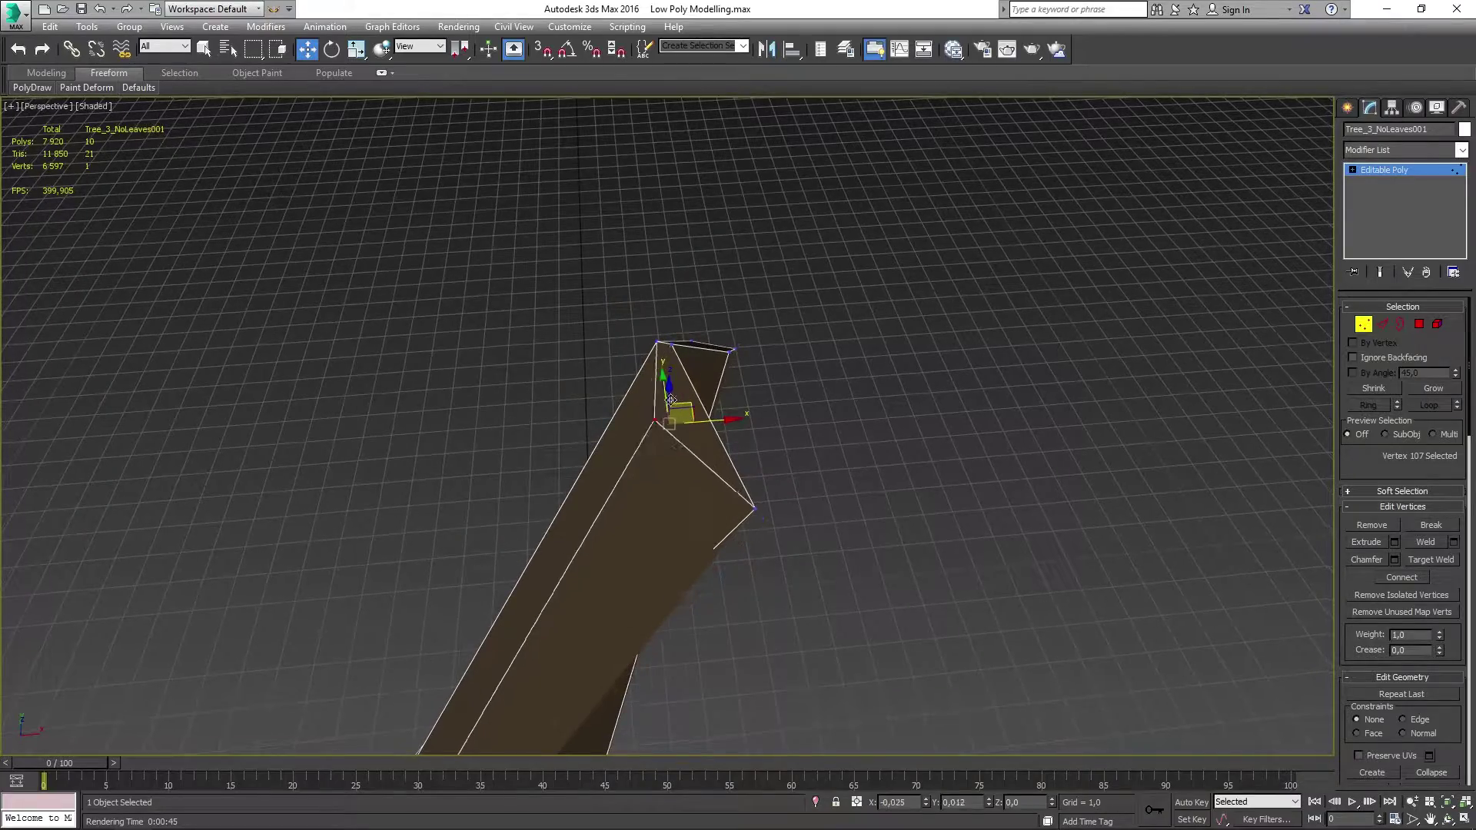
drag(755, 507, 675, 407)
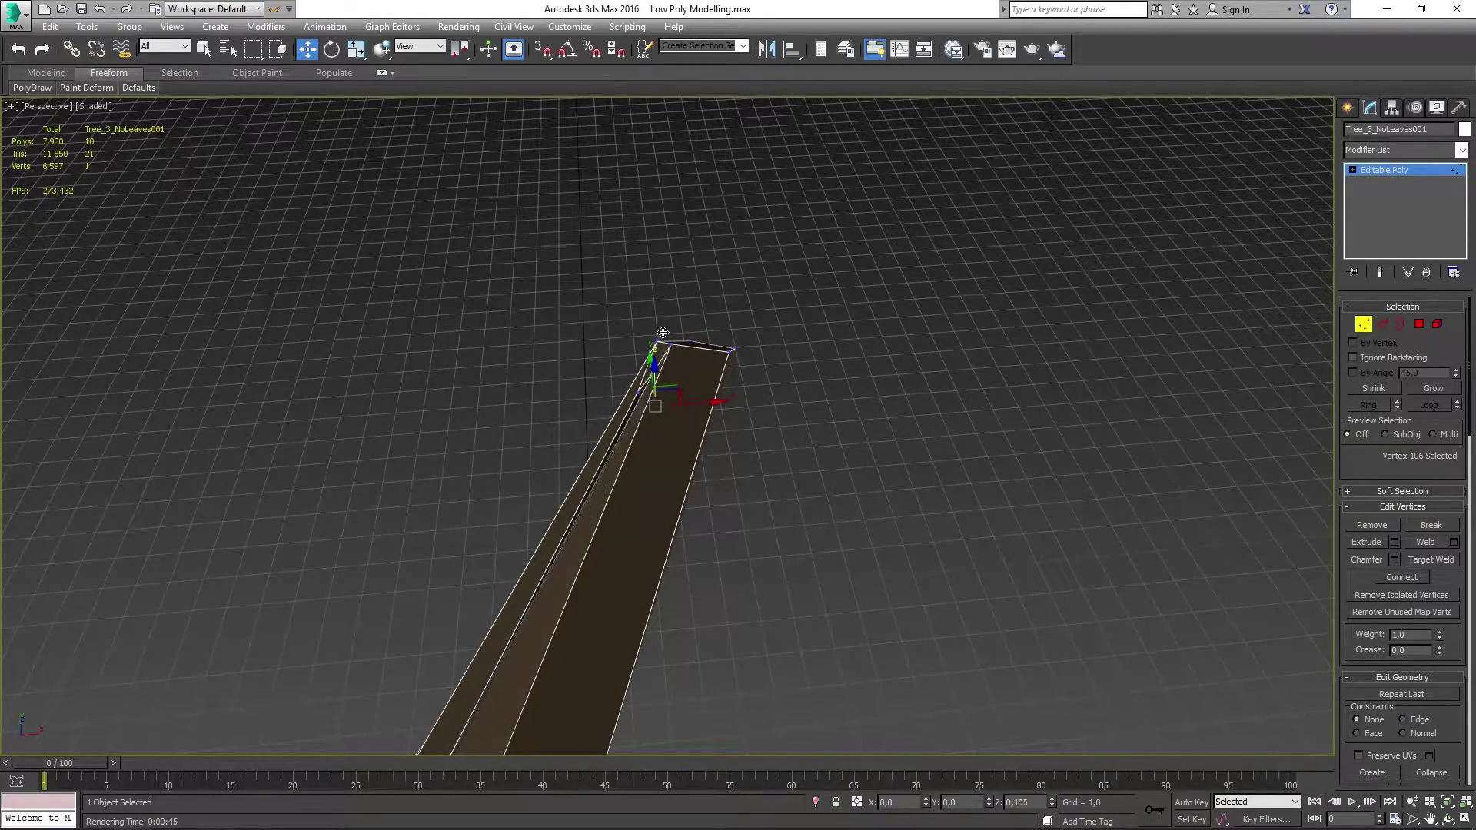
alt+middle_drag(663, 332, 745, 375)
mouse_move(652, 387)
alt+middle_down()
mouse_move(777, 421)
mouse_move(938, 408)
alt+middle_up()
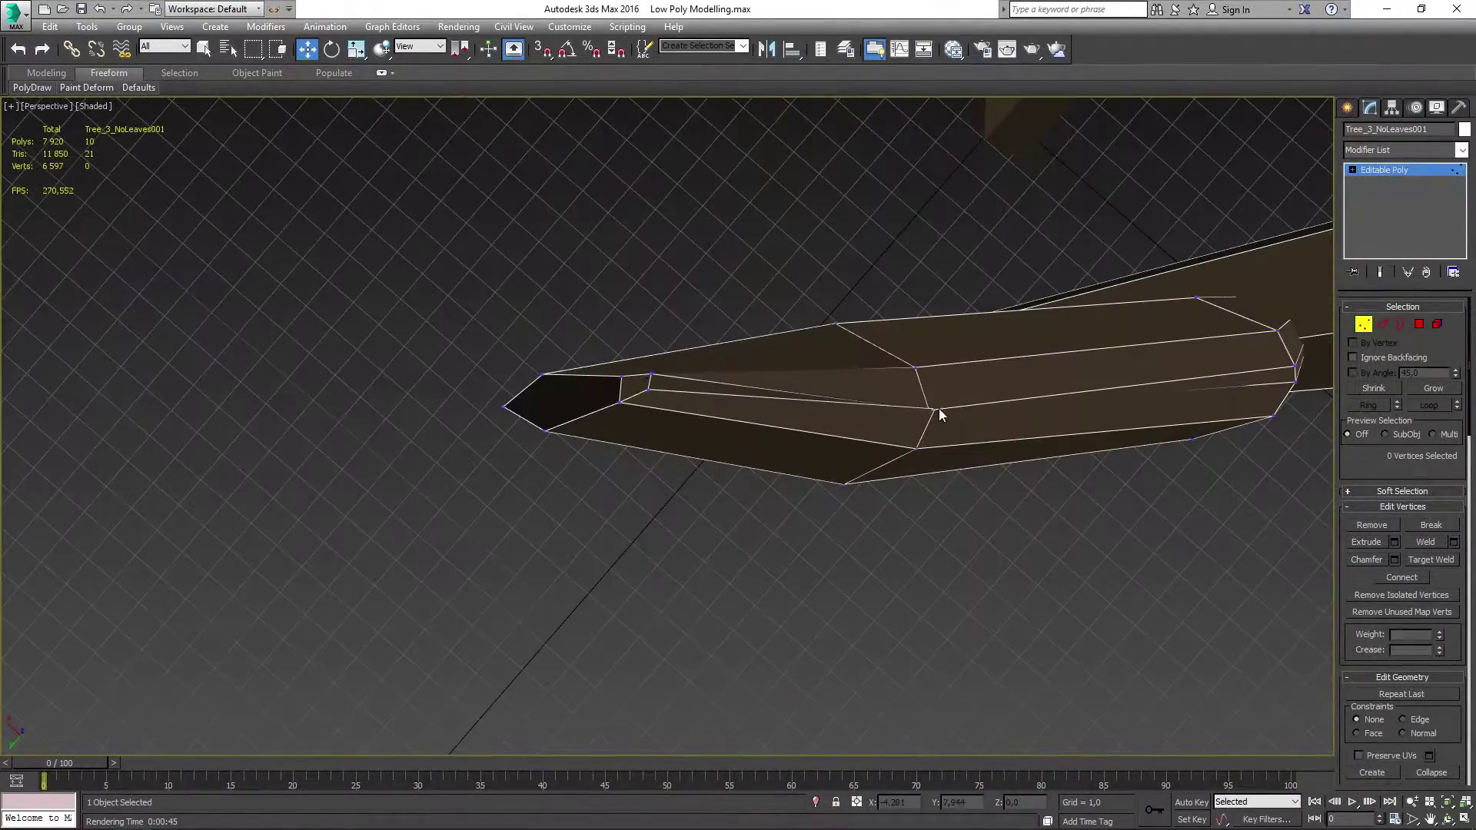
click(906, 411)
key(F3)
scroll(887, 387, up, 5)
scroll(887, 388, down, 5)
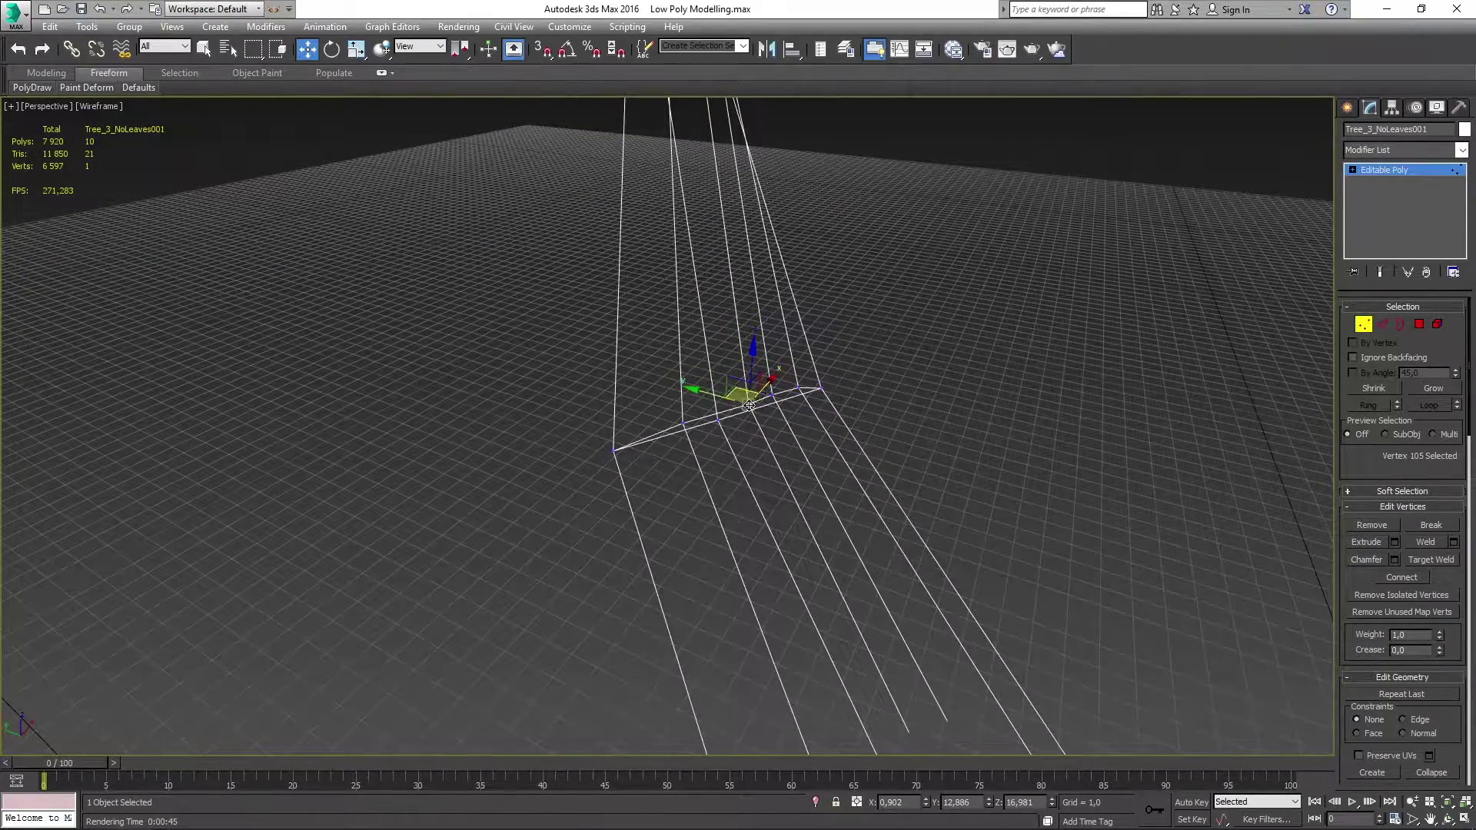
key(F3)
Adjust neighbouring branch-end vertices, then clear the vertex selection.
scroll(879, 399, down, 5)
scroll(814, 379, up, 5)
click(438, 337)
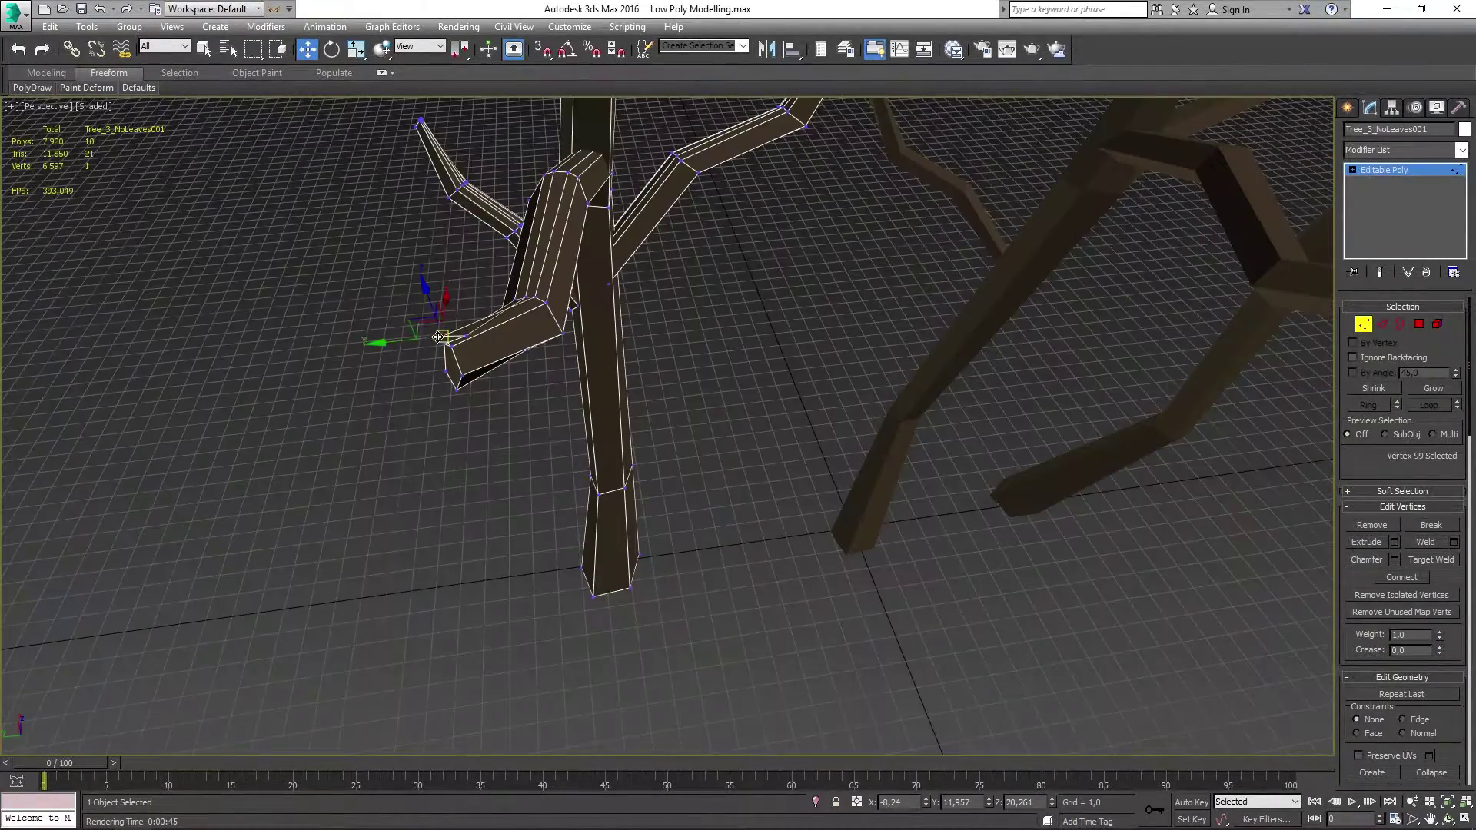
scroll(436, 325, up, 5)
mouse_move(530, 359)
alt+middle_down()
mouse_move(599, 369)
mouse_move(658, 405)
mouse_move(1051, 392)
alt+middle_up()
click(555, 405)
scroll(1051, 392, down, 5)
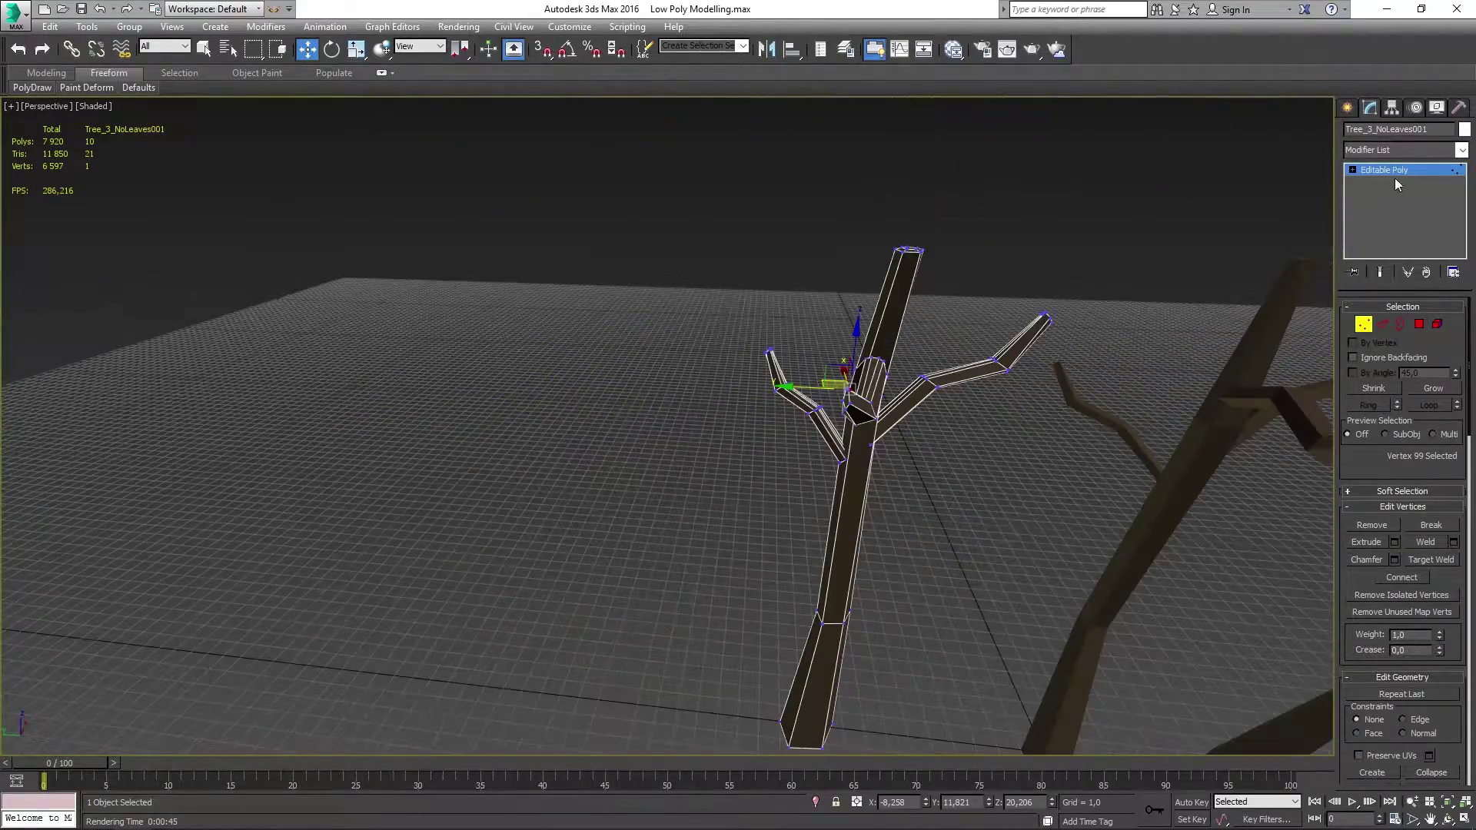
click(1389, 170)
click(904, 249)
Select the bevelled branch-top polygons and give them Material ID 2.
key(4)
alt+middle_drag(953, 388, 883, 515)
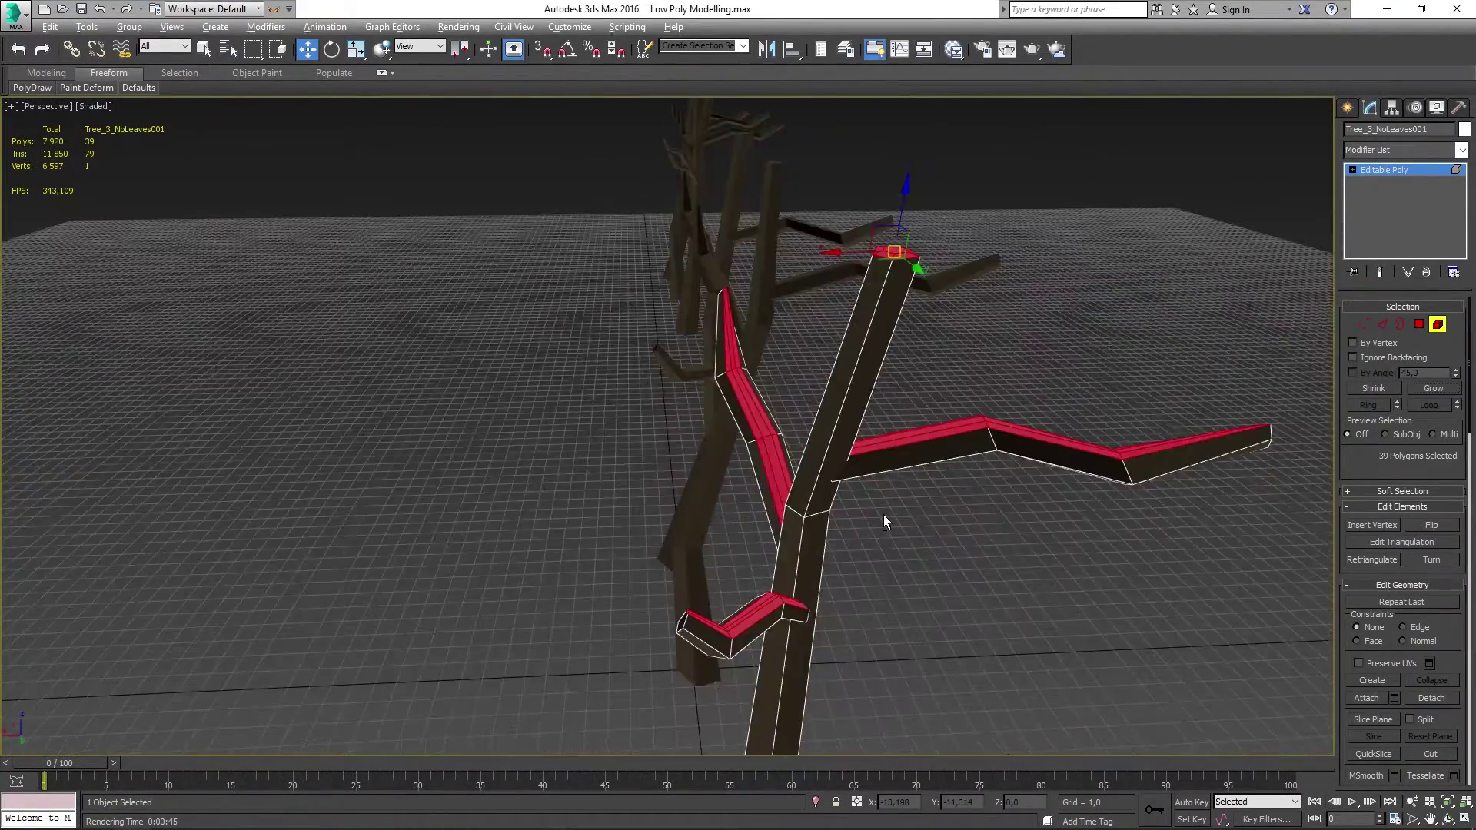
scroll(883, 514, down, 3)
scroll(1383, 503, down, 5)
click(1426, 665)
text(2)
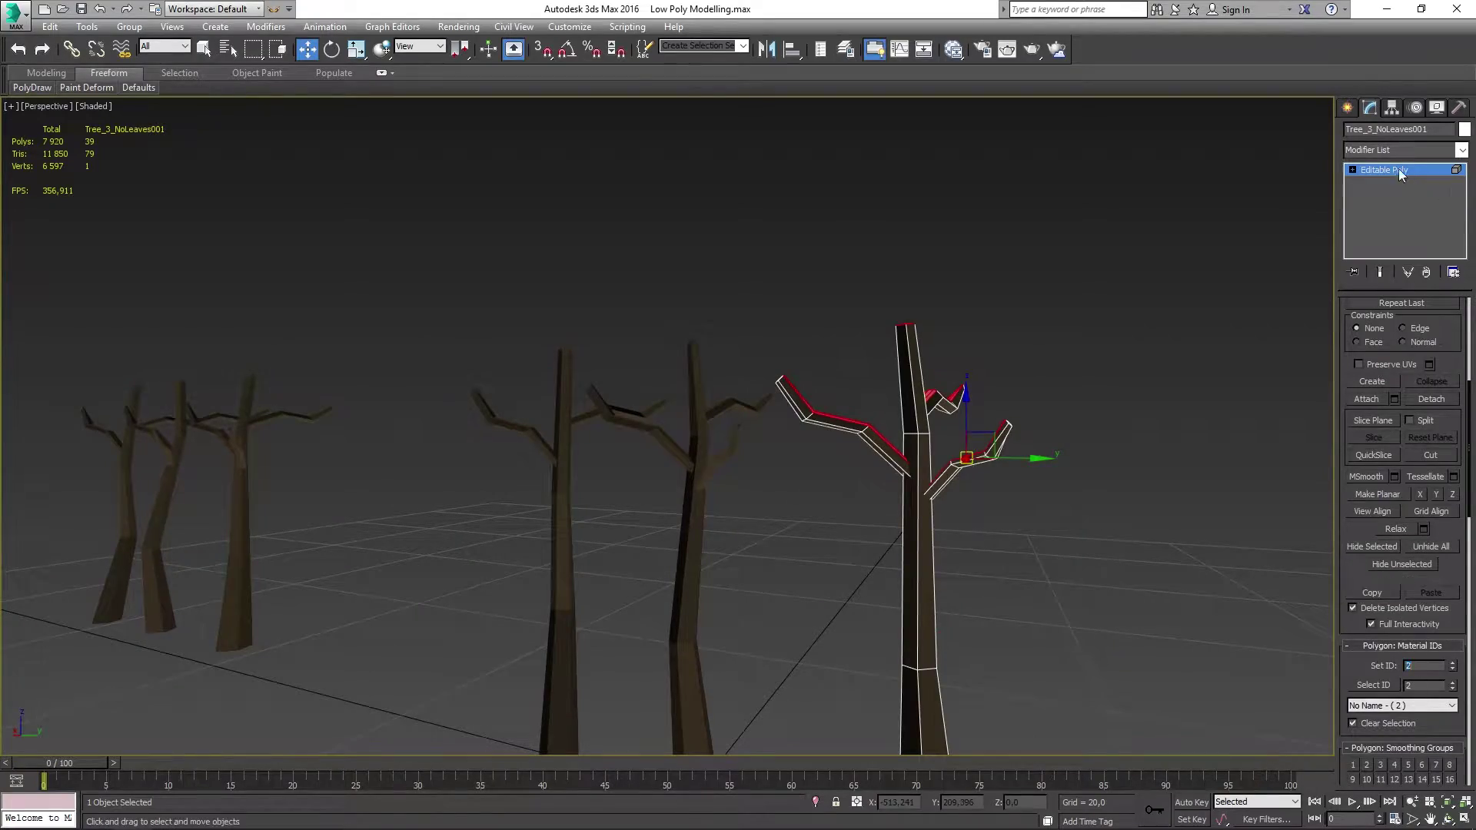
click(1399, 169)
alt+middle_drag(846, 461, 769, 399)
In the Material Editor, paste a copy and open Material #53's settings.
key(m)
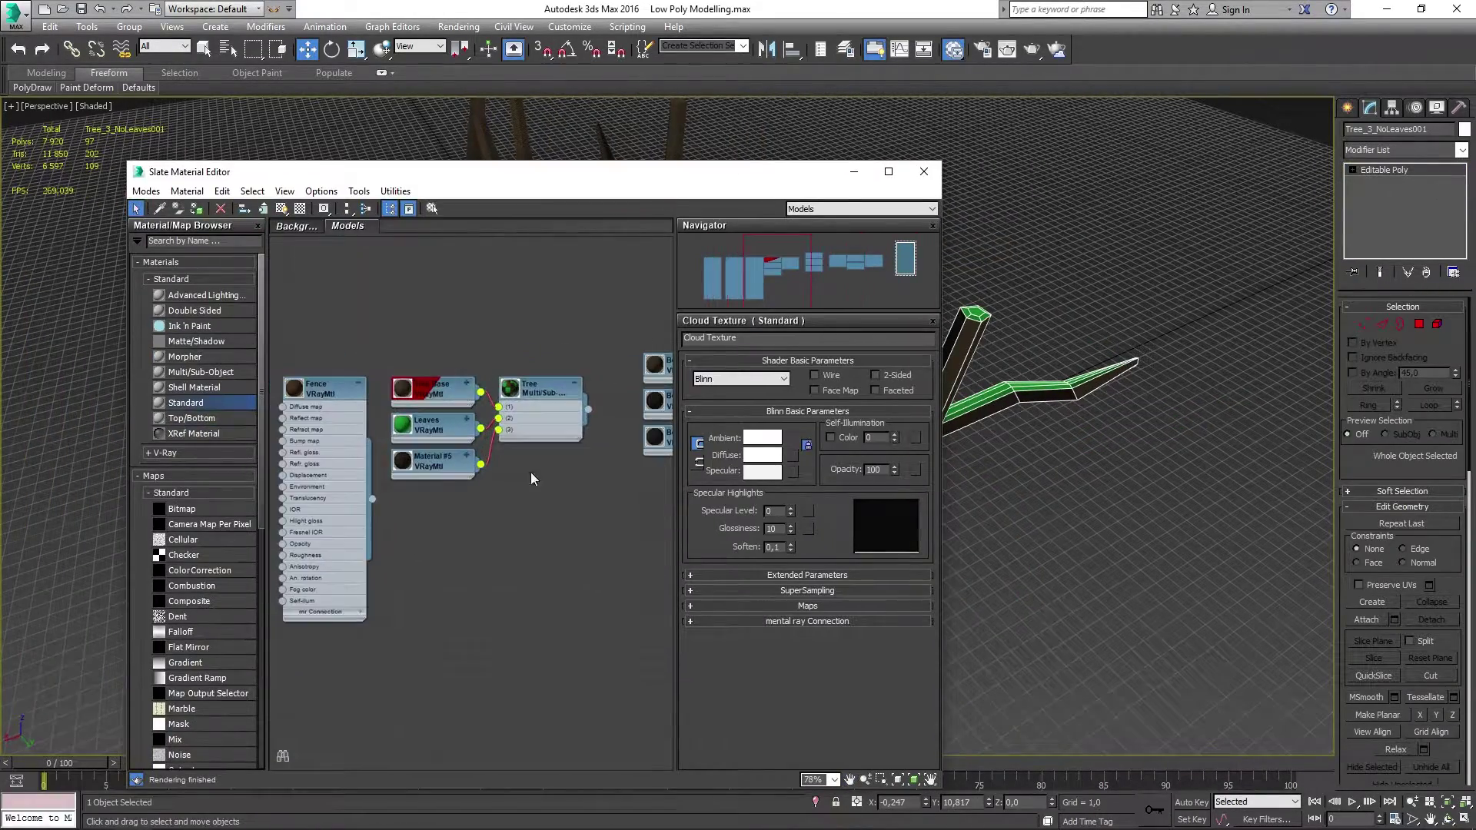
scroll(530, 478, down, 5)
key(ctrl+v)
key(Return)
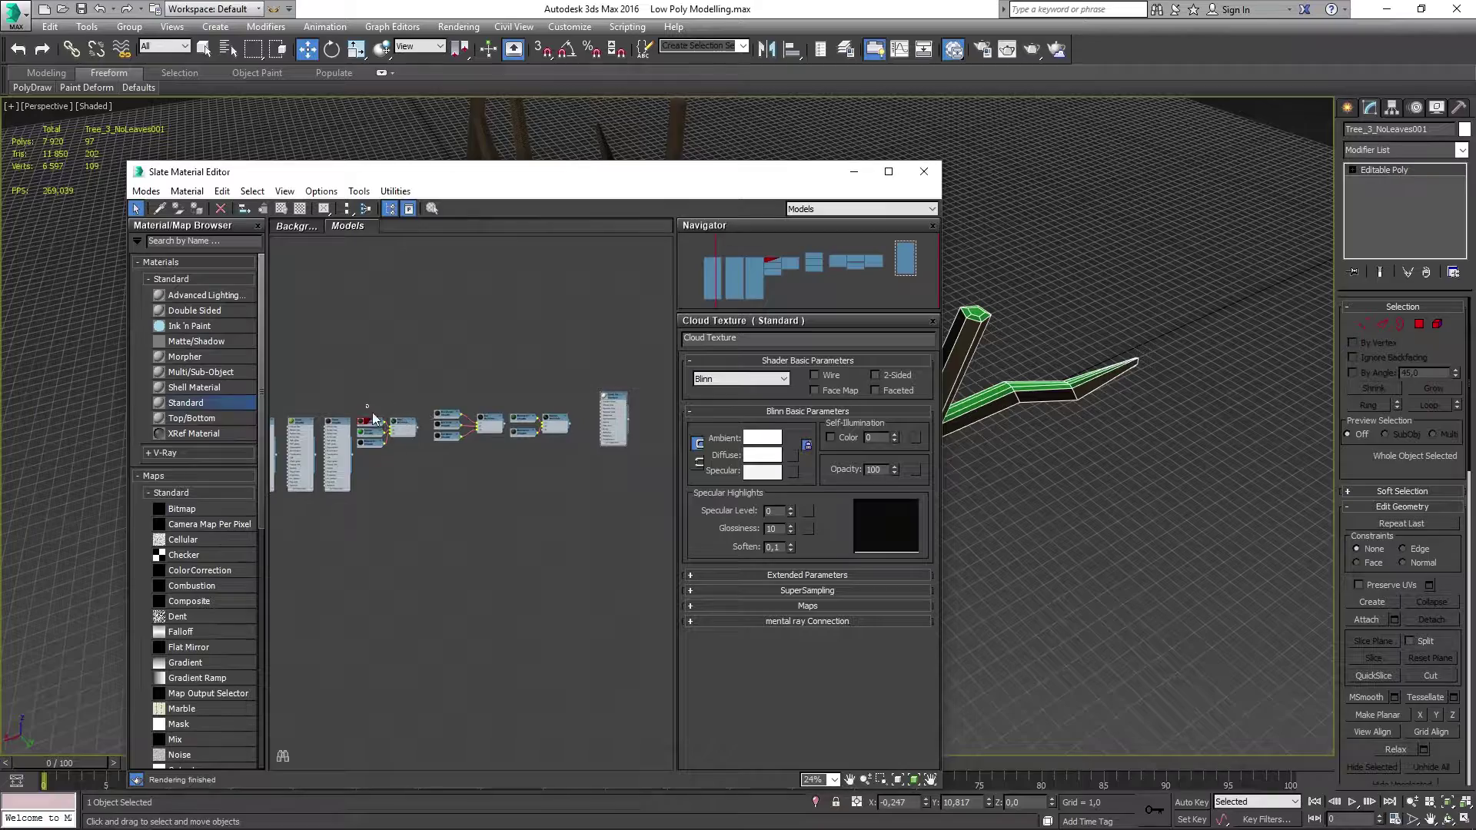
scroll(374, 419, up, 4)
scroll(374, 419, up, 4)
double_click(484, 449)
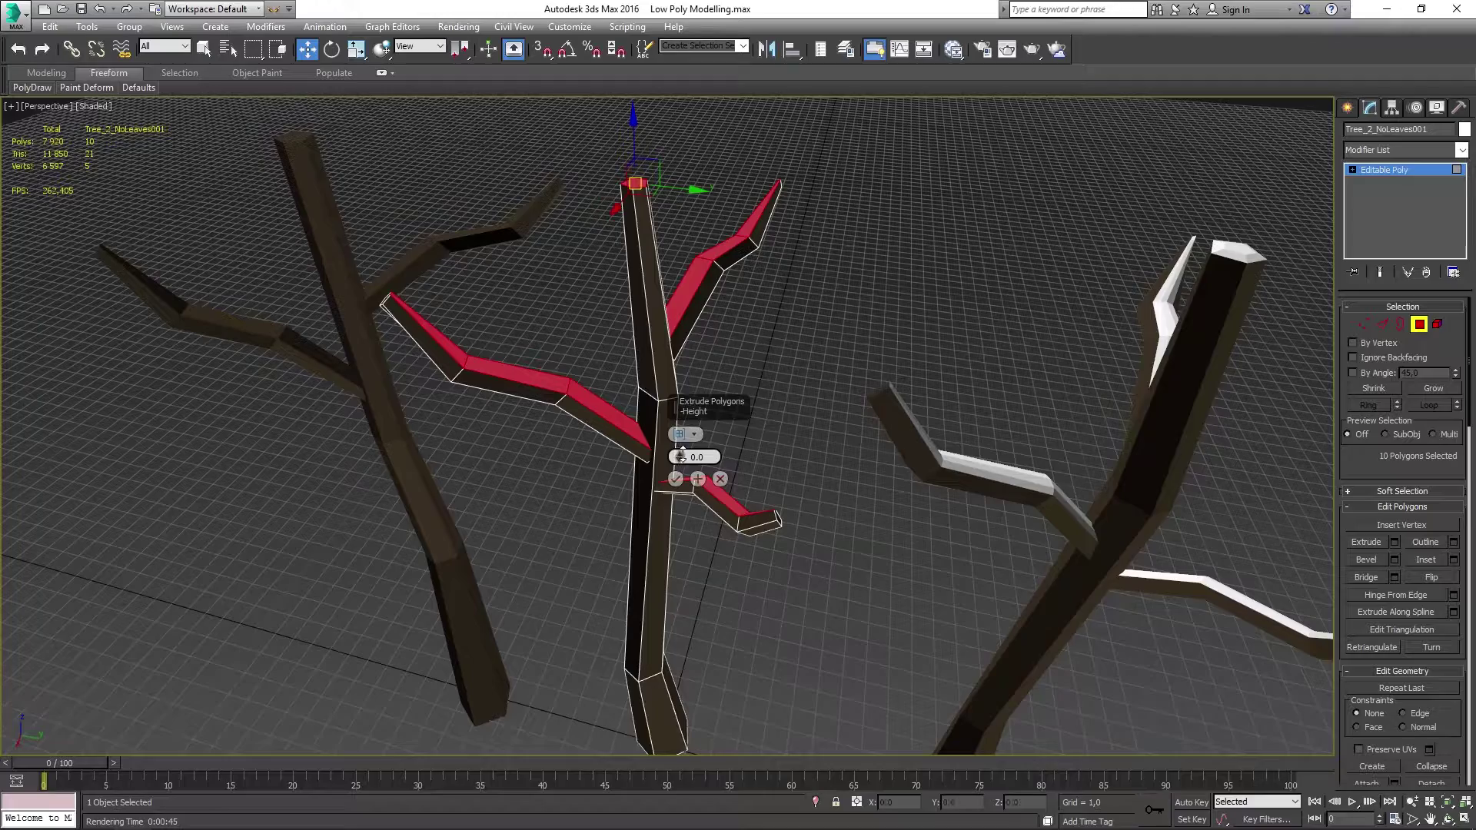
Extrude the branch-top faces upward by 0.239 and close the Material Editor.
drag(682, 454, 679, 453)
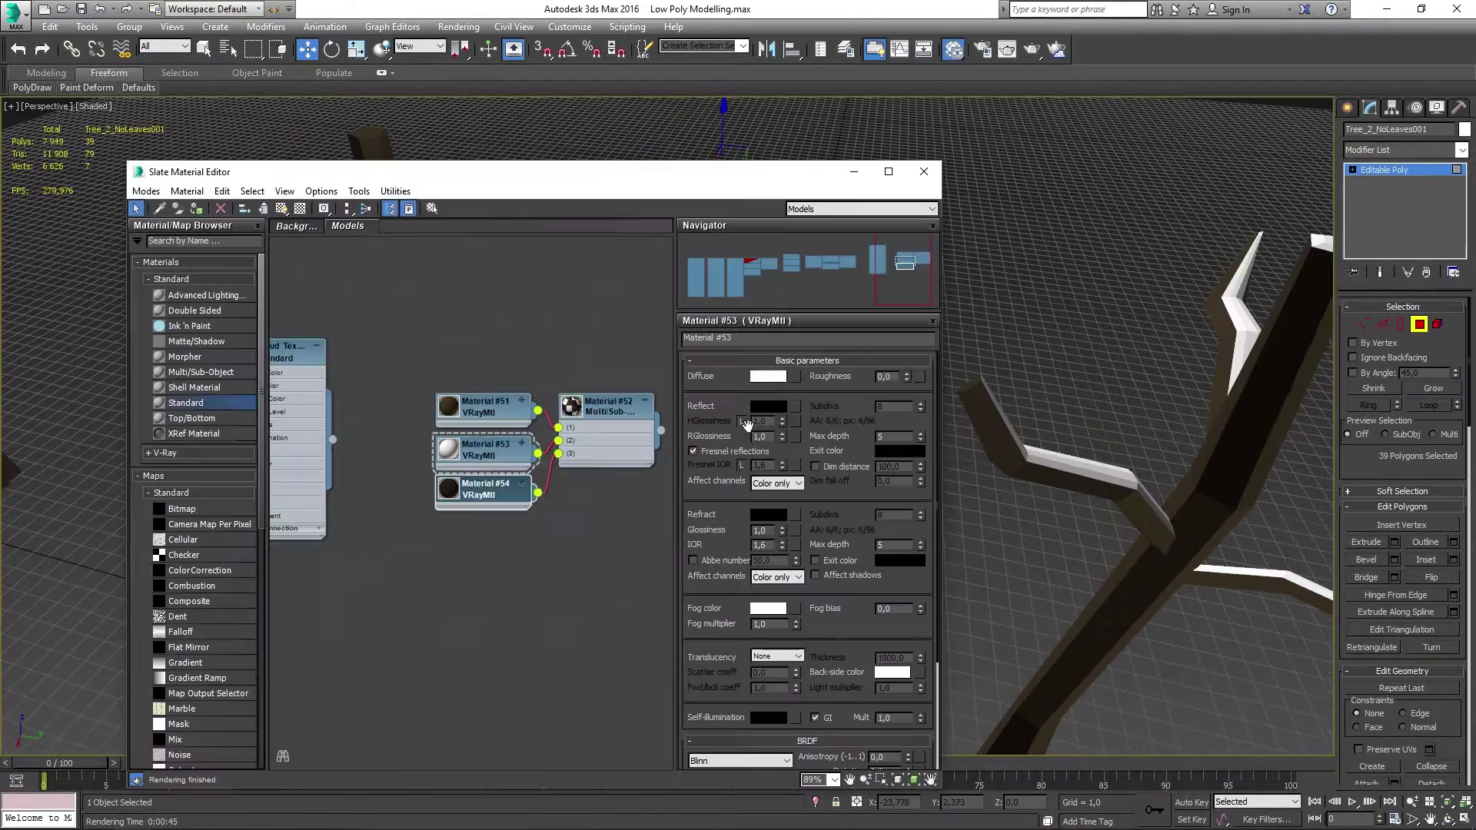
click(754, 252)
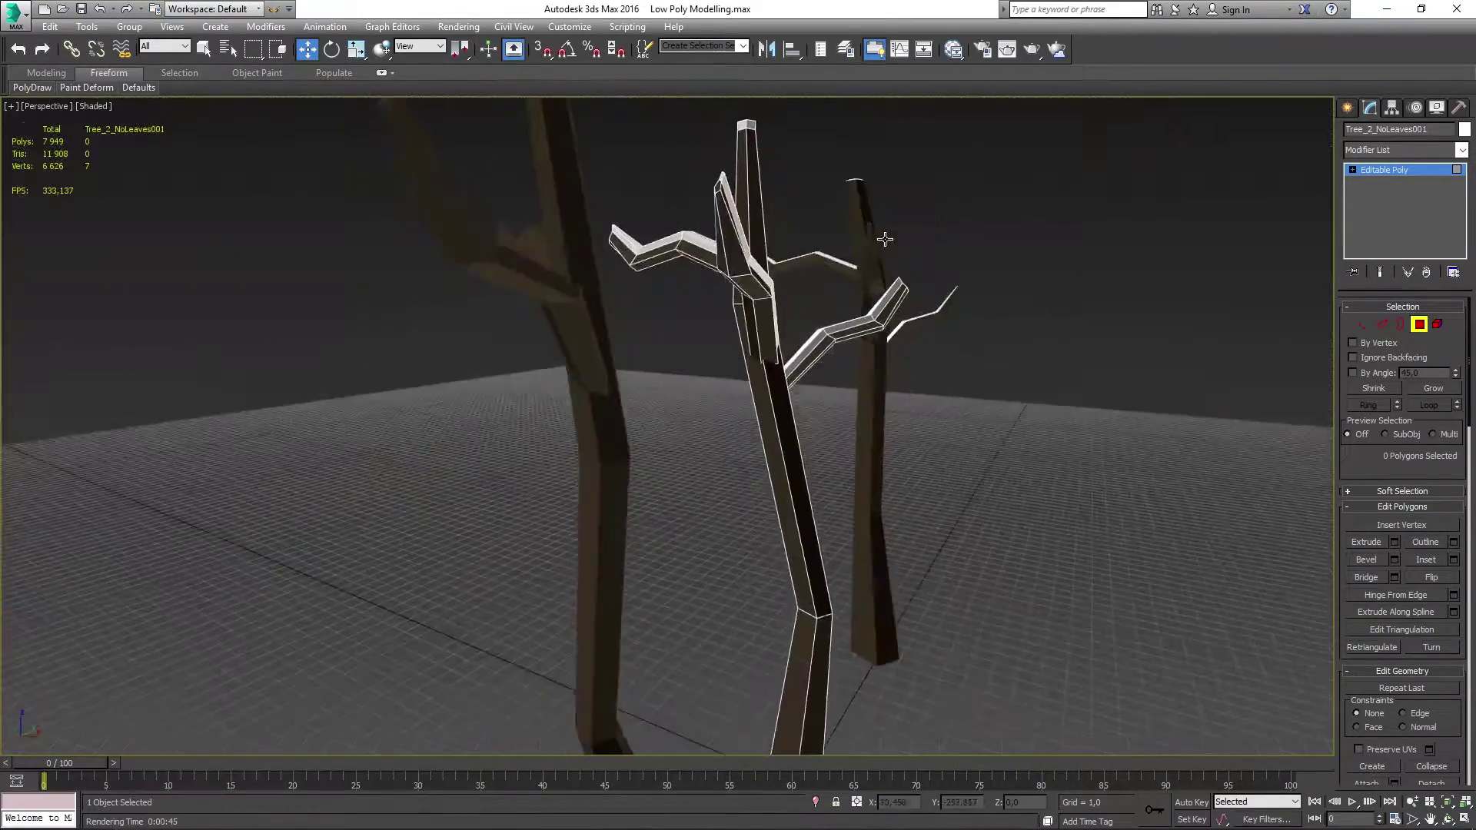
mouse_move(745, 113)
alt+middle_down()
mouse_move(564, 182)
mouse_move(772, 269)
mouse_move(707, 157)
mouse_move(896, 218)
mouse_move(967, 363)
alt+middle_up()
Rotate branch elements and select trunk-junction vertices to refine the tree shape.
key(5)
key(e)
scroll(837, 245, up, 5)
key(1)
click(952, 389)
click(961, 386)
scroll(800, 326, down, 5)
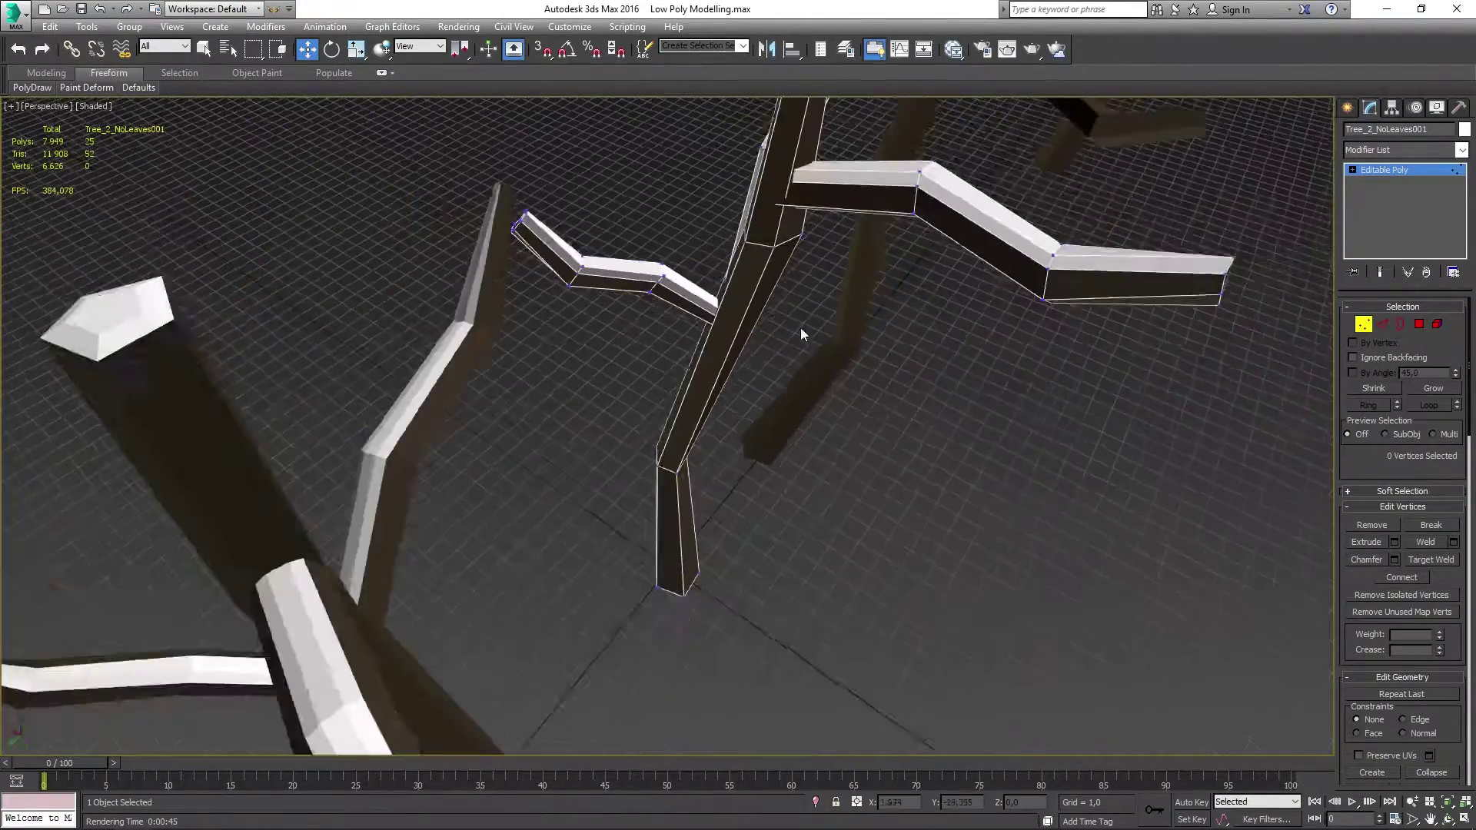
mouse_move(800, 326)
alt+middle_down()
mouse_move(811, 274)
mouse_move(783, 292)
alt+middle_up()
scroll(810, 274, up, 3)
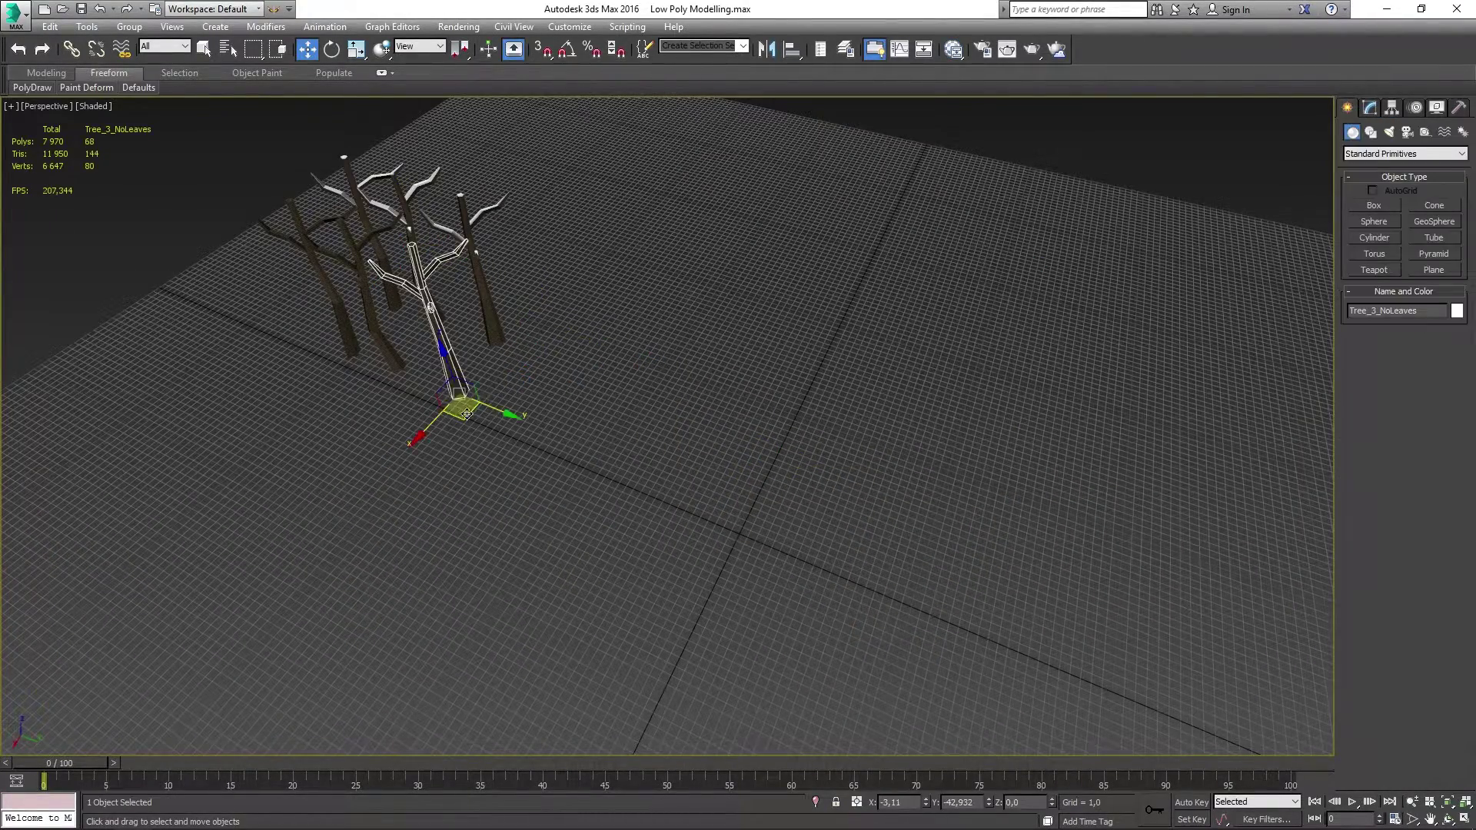
Clone the tree and cap the open top border of the short stump.
shift+drag(467, 413, 752, 561)
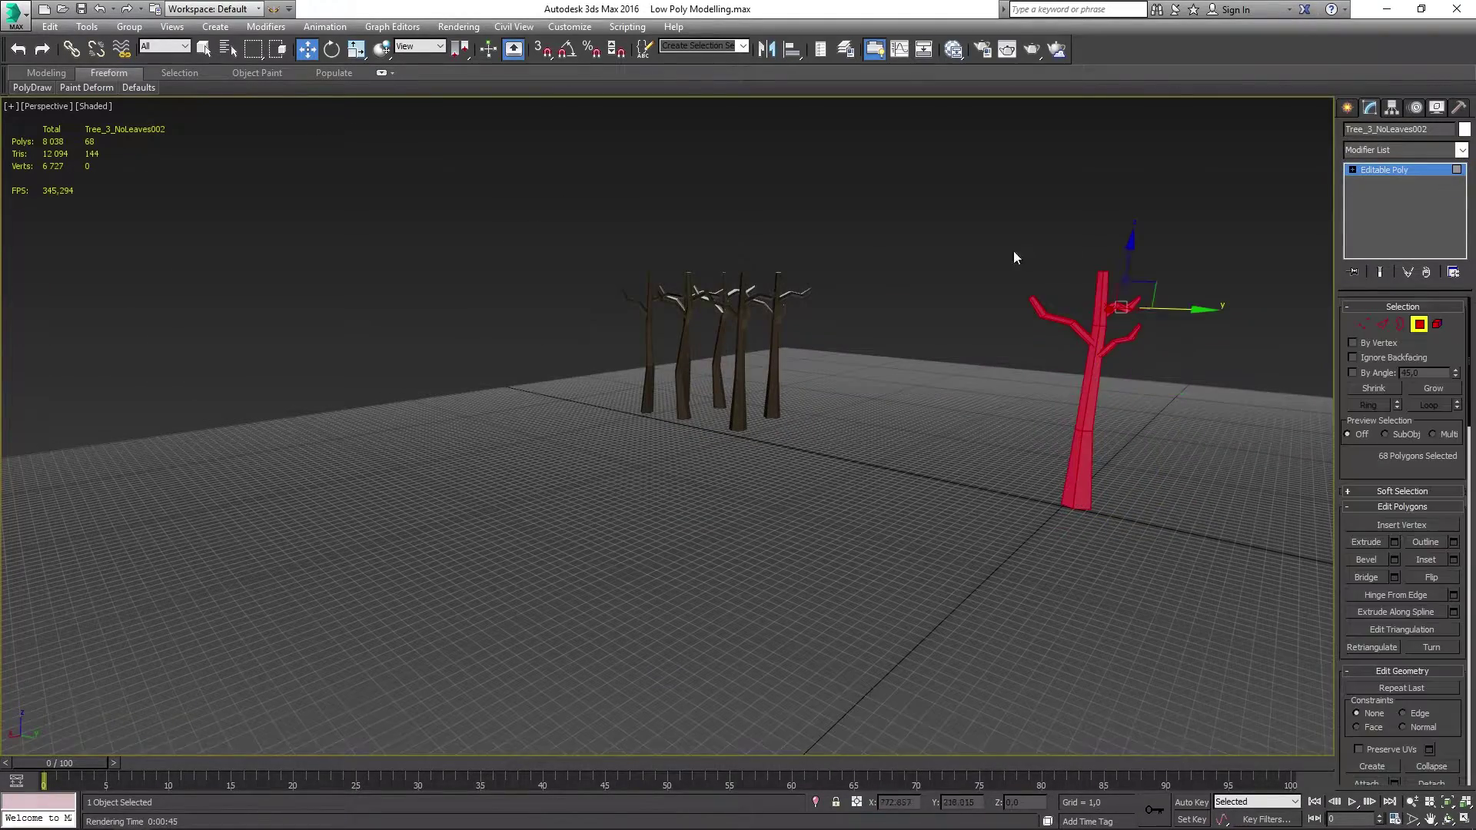
right_click(1082, 411)
click(1064, 454)
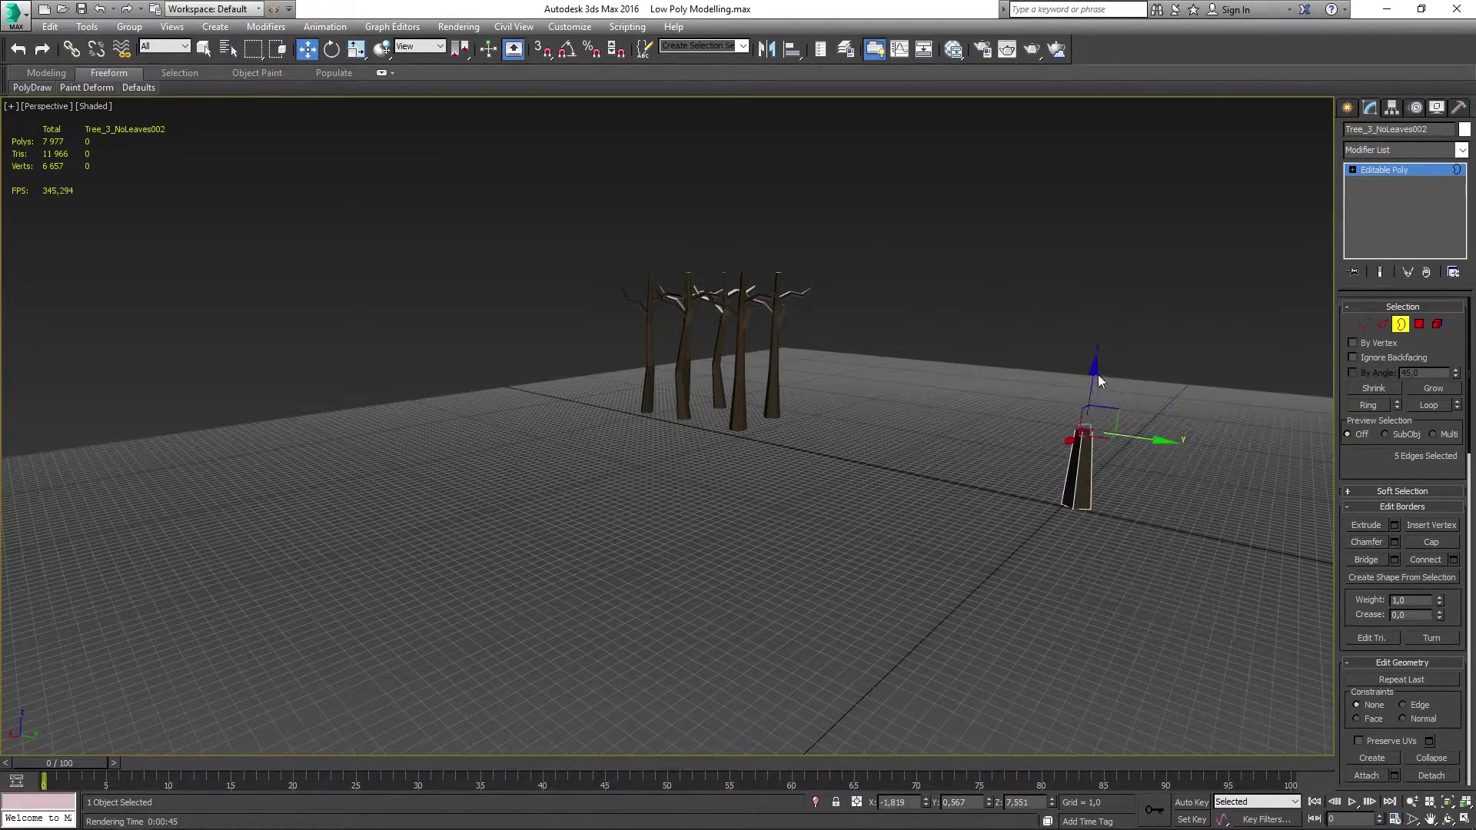
click(1347, 107)
Create a Pyramid and set its height to 3.
click(1434, 253)
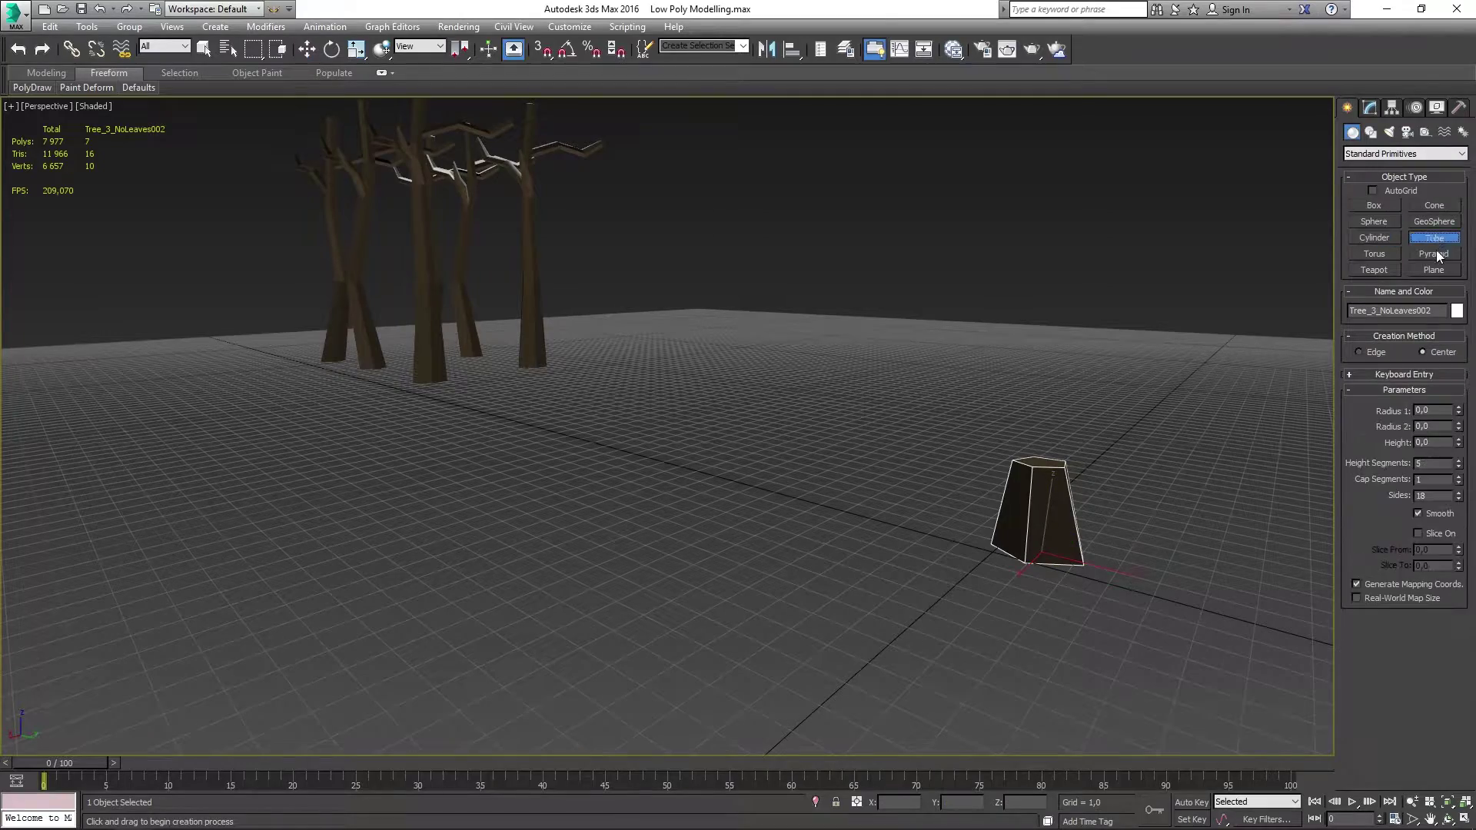
drag(664, 519, 820, 519)
click(763, 483)
alt+middle_drag(764, 483, 768, 431)
click(1370, 107)
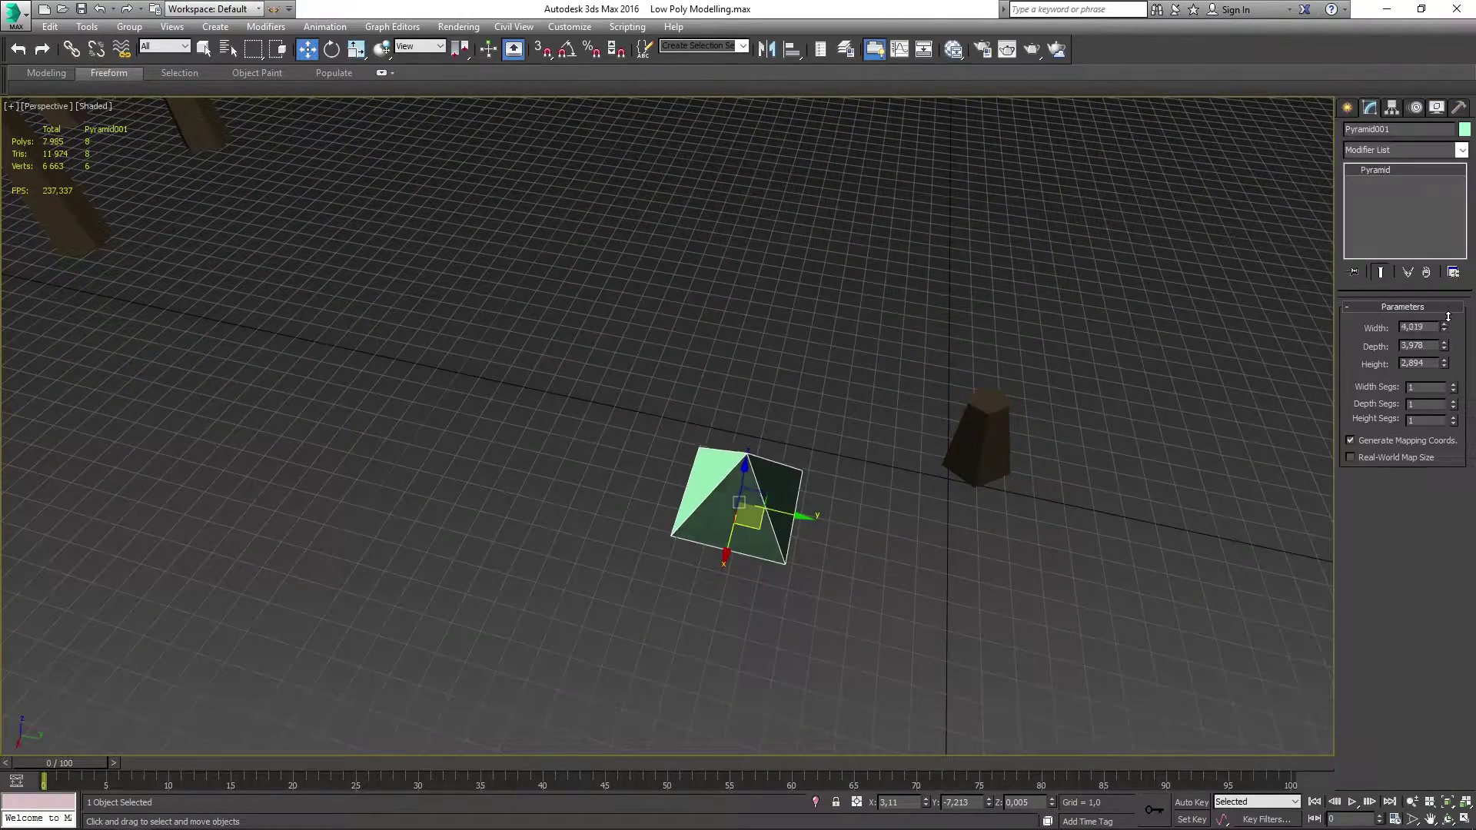
text(43)
key(Return)
alt+middle_drag(954, 353, 761, 469)
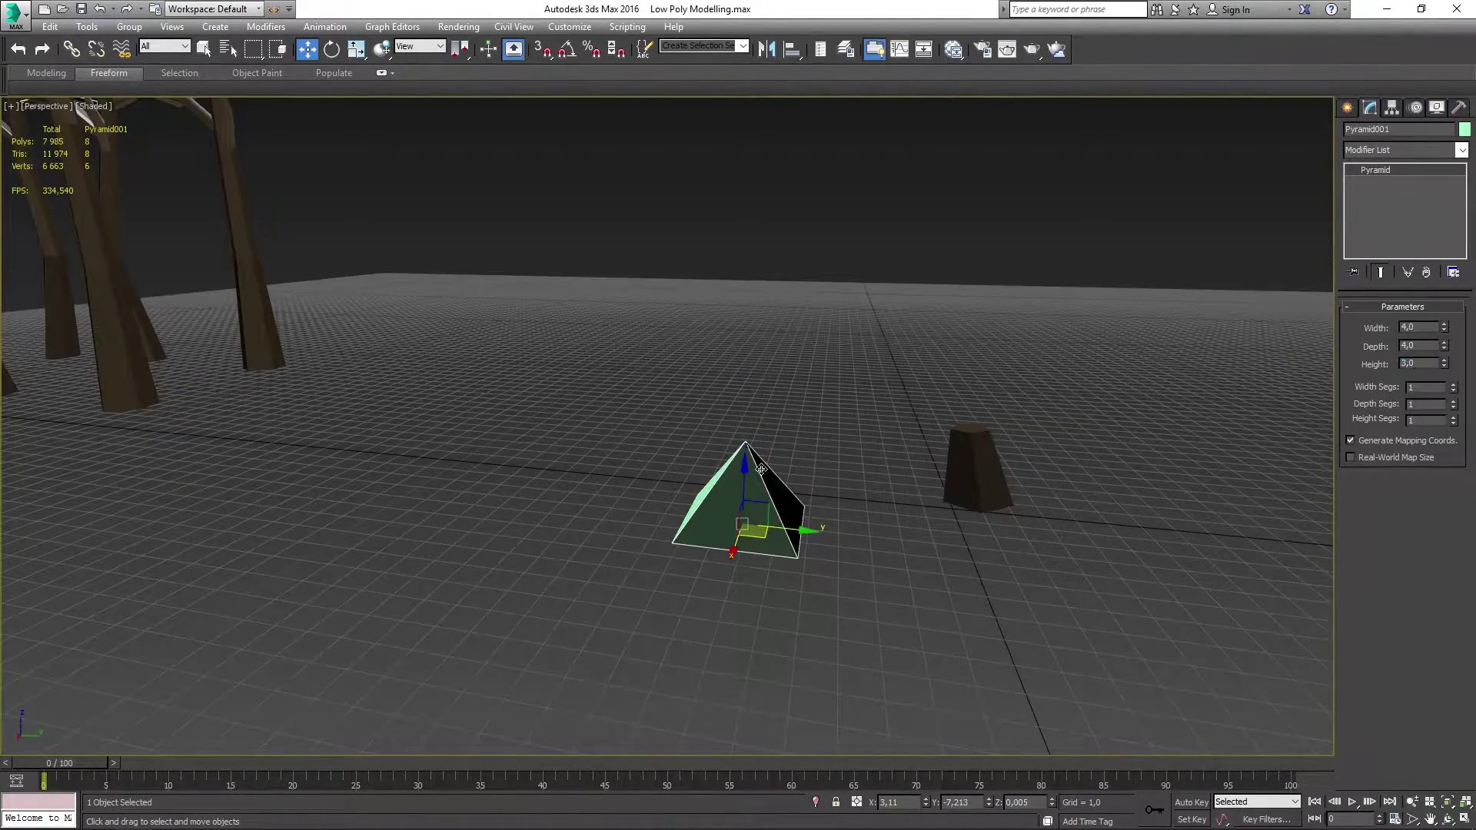
Draw a Cylinder on the grid beside the pyramid.
click(1346, 108)
click(1372, 237)
drag(817, 453, 845, 453)
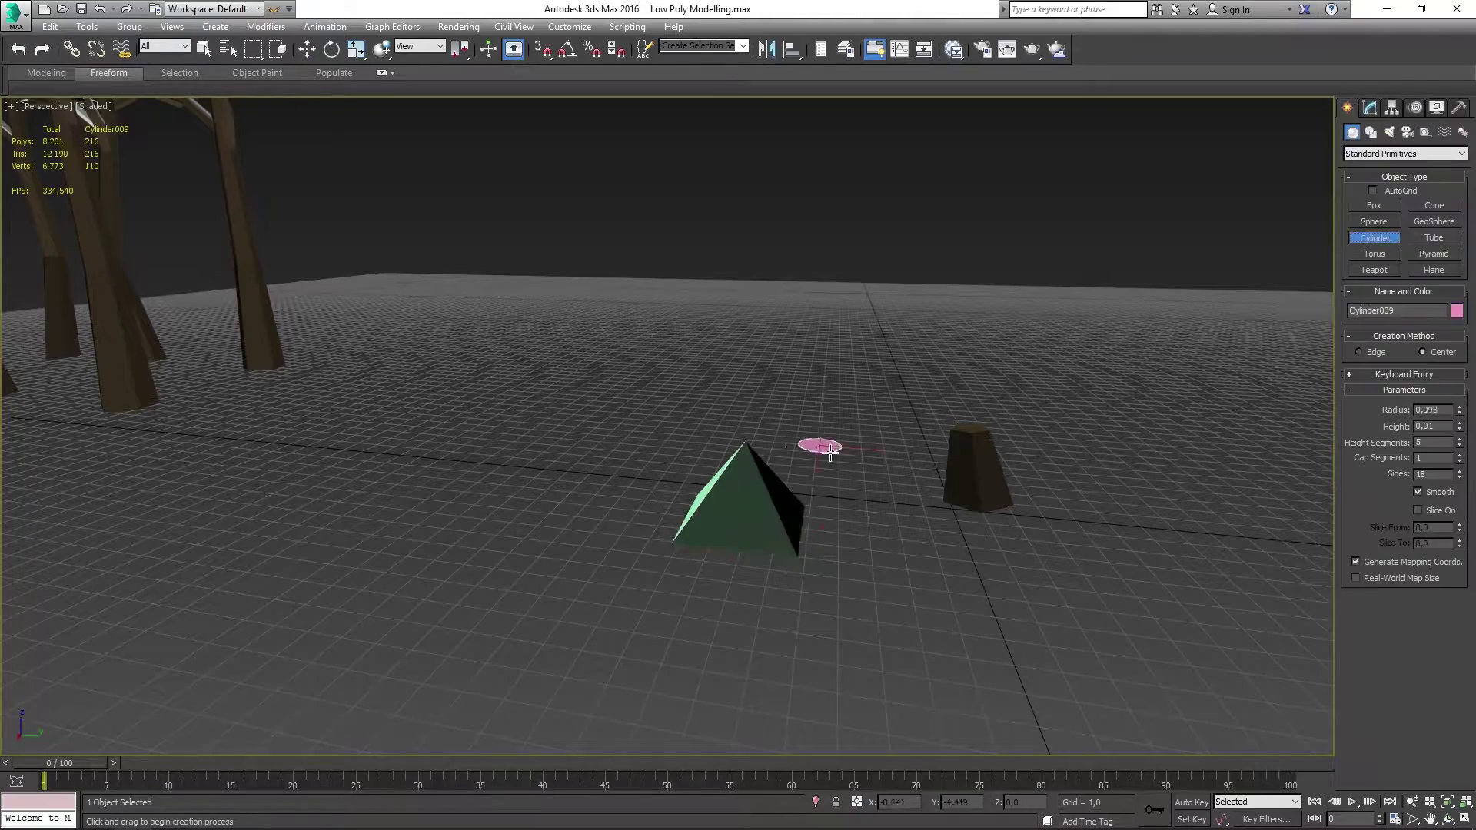
click(924, 386)
alt+middle_drag(924, 386, 884, 431)
click(1370, 107)
Set the cylinder to 5 sides, 1 height segment and radius 3.
text(5)
key(Return)
double_click(1431, 359)
text(1)
key(Return)
alt+middle_drag(1015, 384, 959, 319)
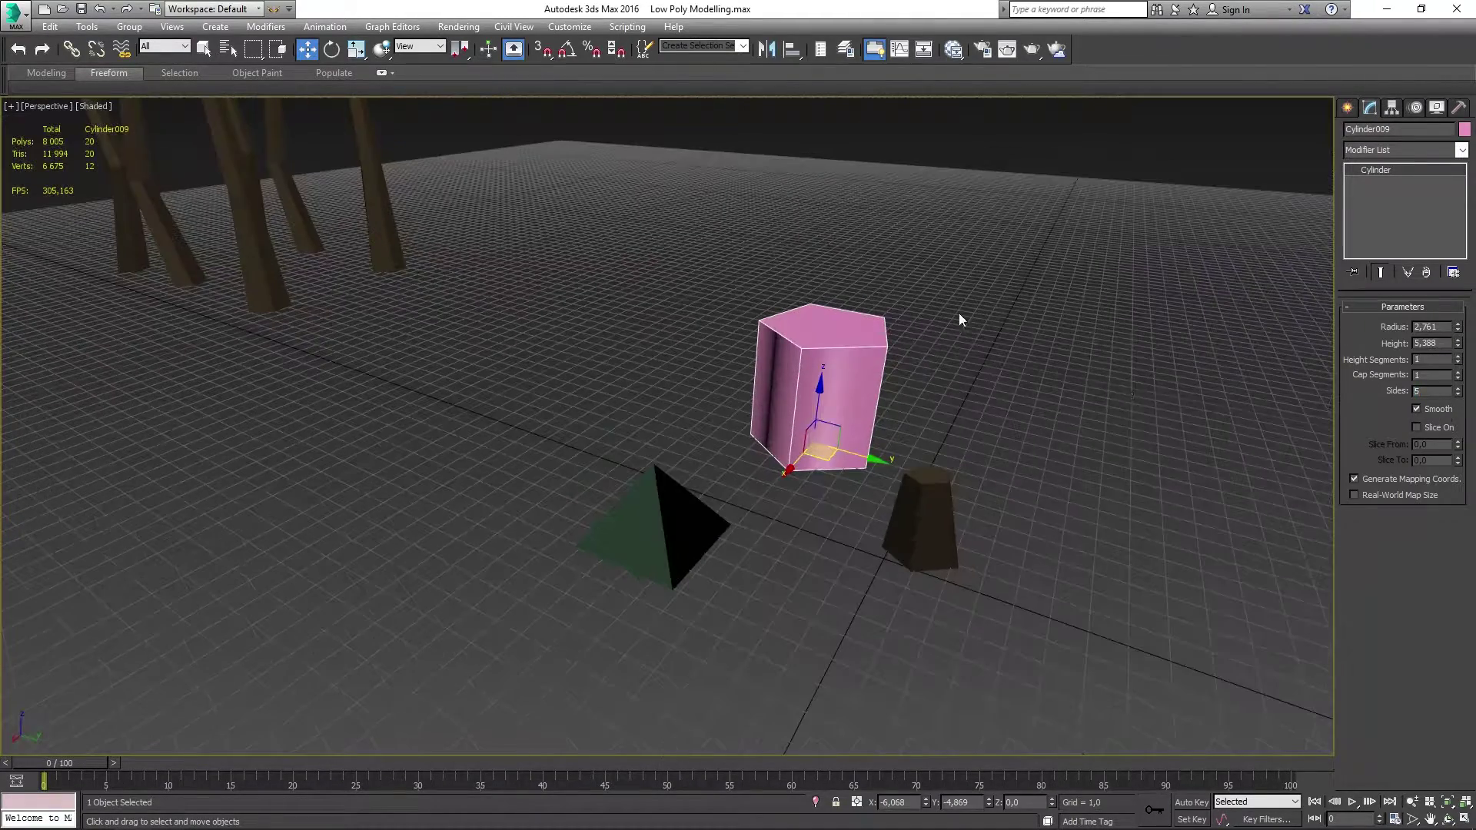
text(2)
key(Tab)
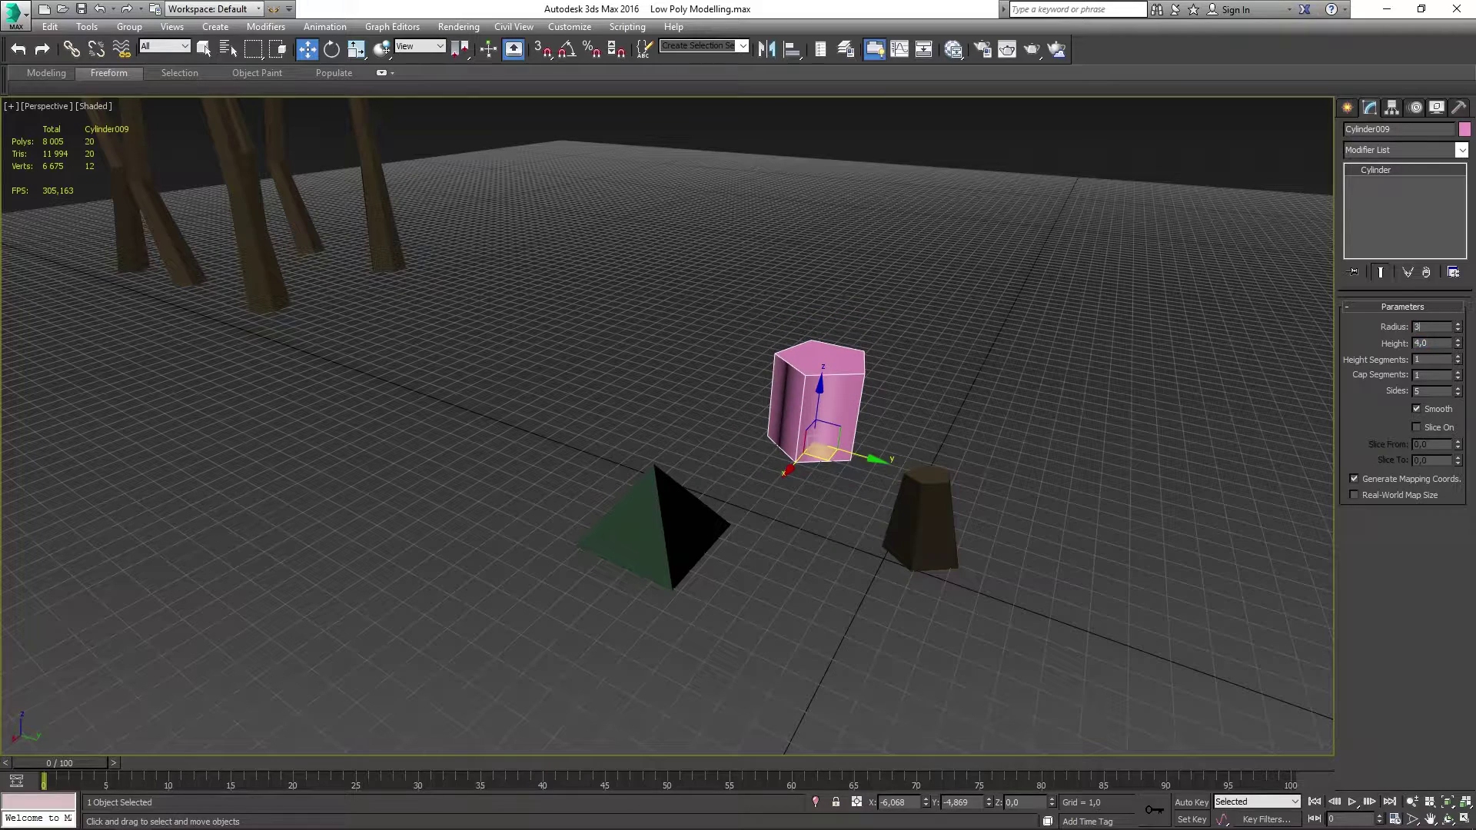
key(Tab)
text(3)
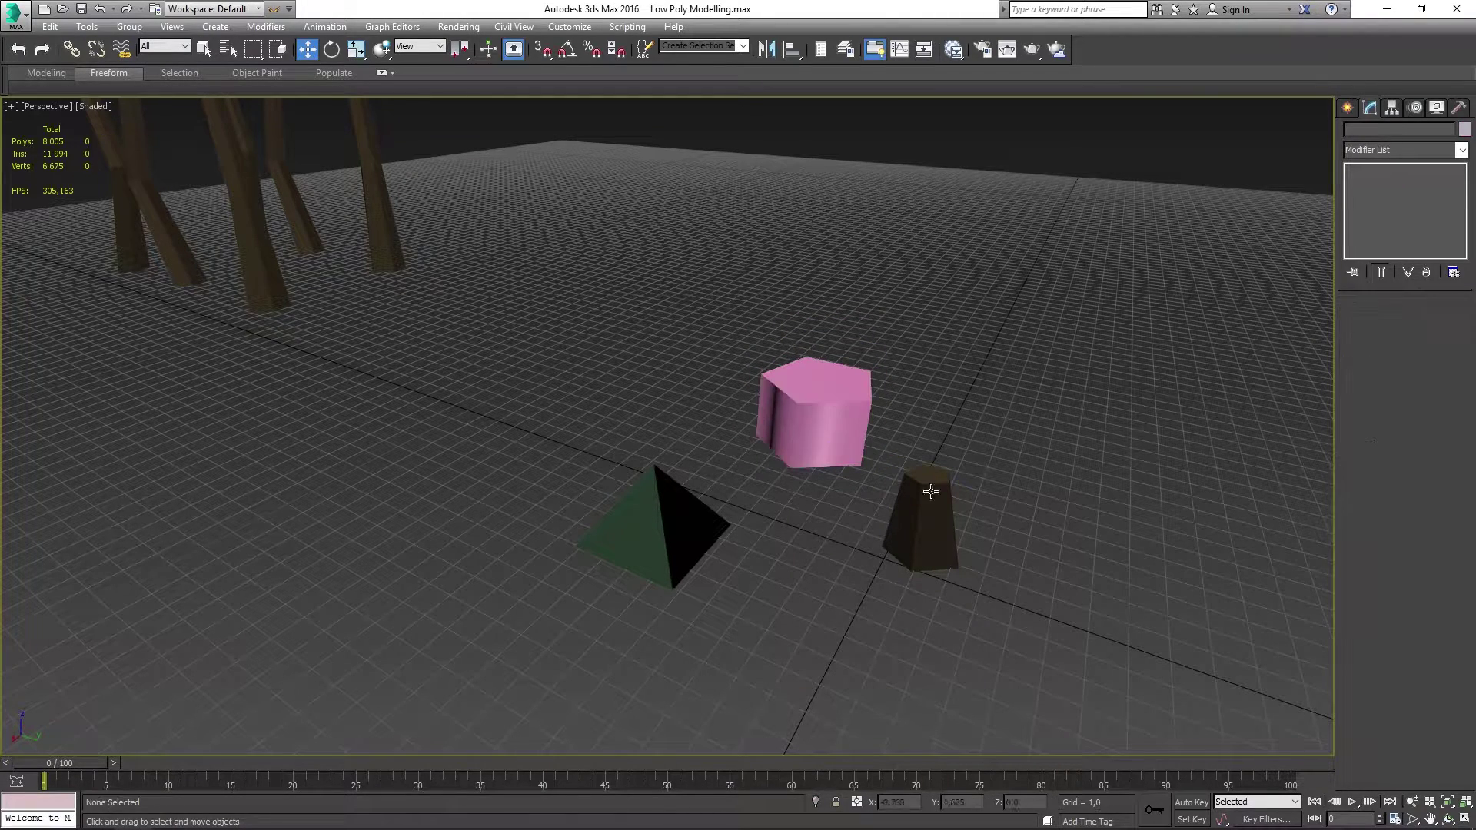
Move the green pyramid onto the dark stump and zero its X position.
click(668, 561)
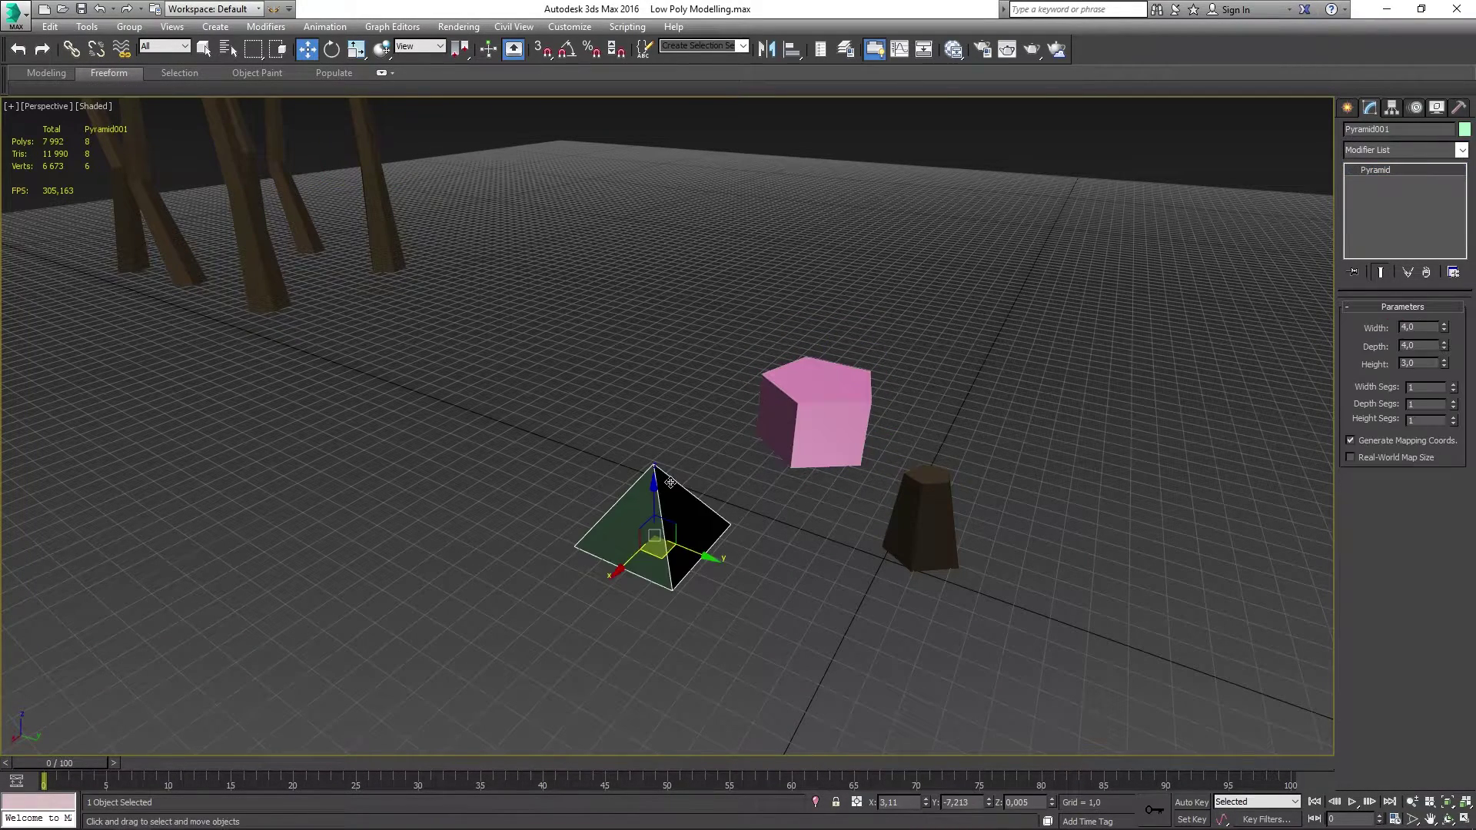
key(r)
alt+middle_drag(713, 502, 661, 538)
key(w)
drag(643, 538, 931, 636)
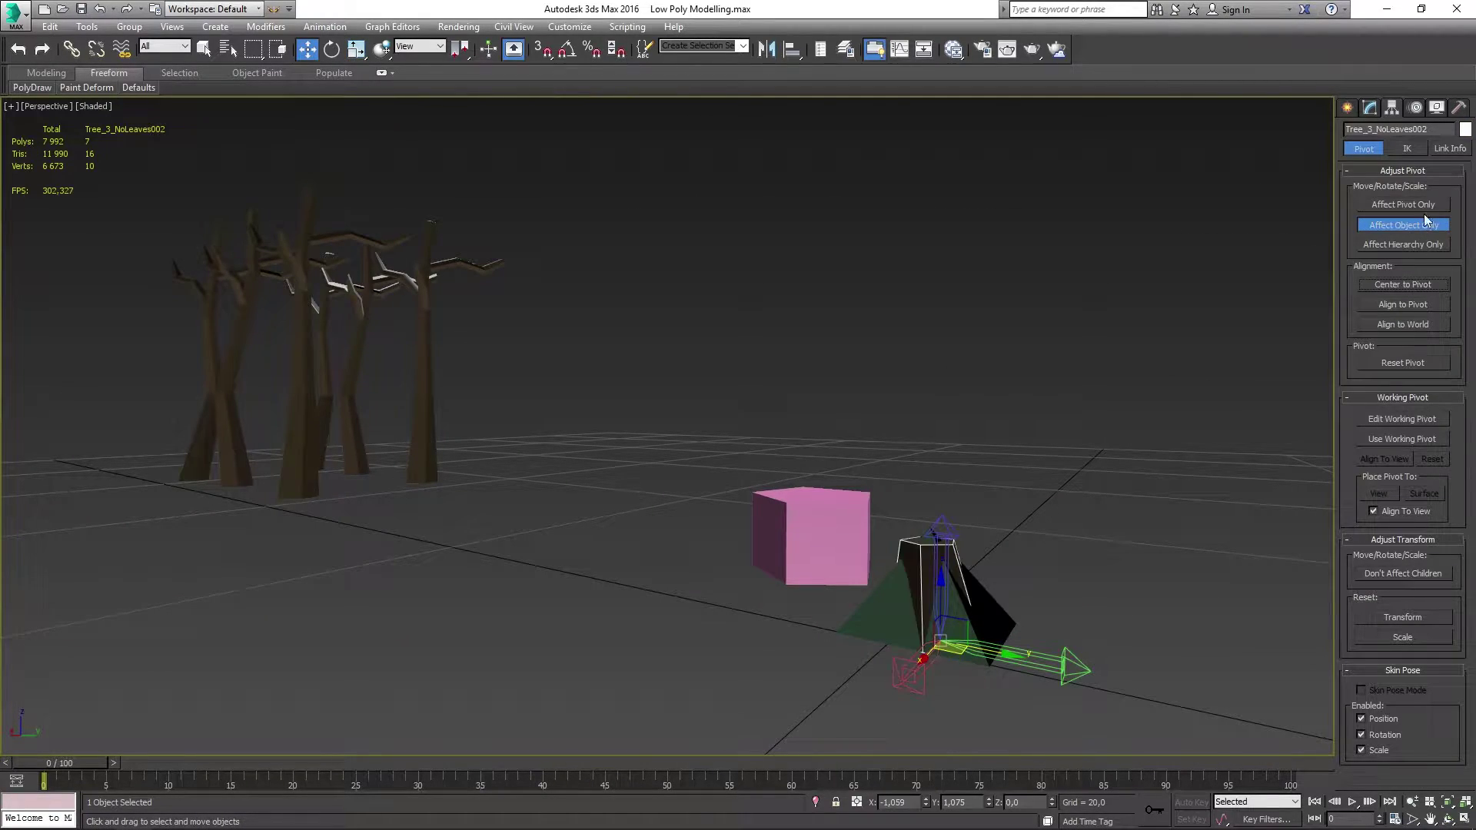
click(999, 600)
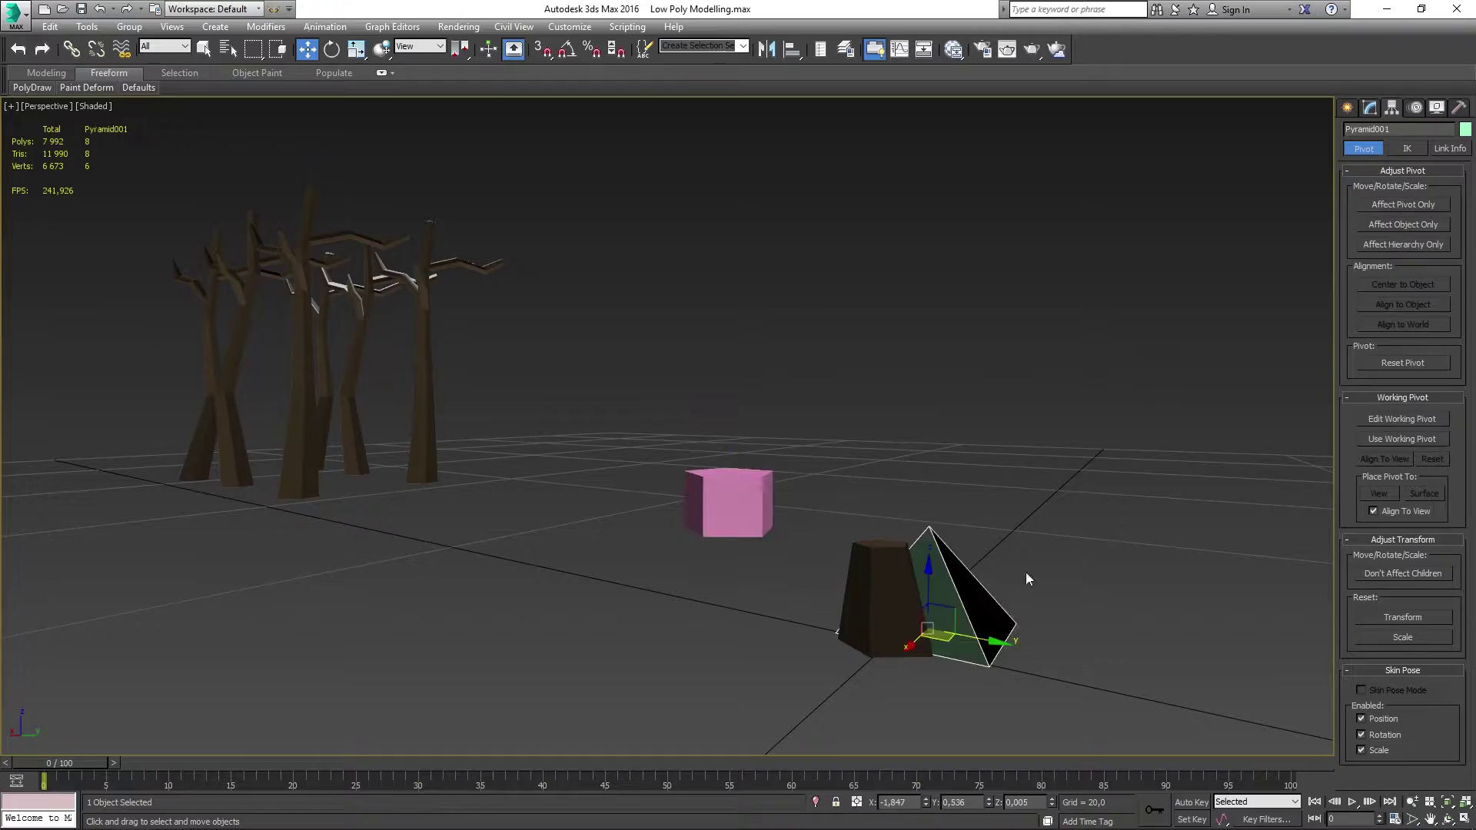
alt+middle_drag(1025, 572, 884, 738)
right_click(925, 803)
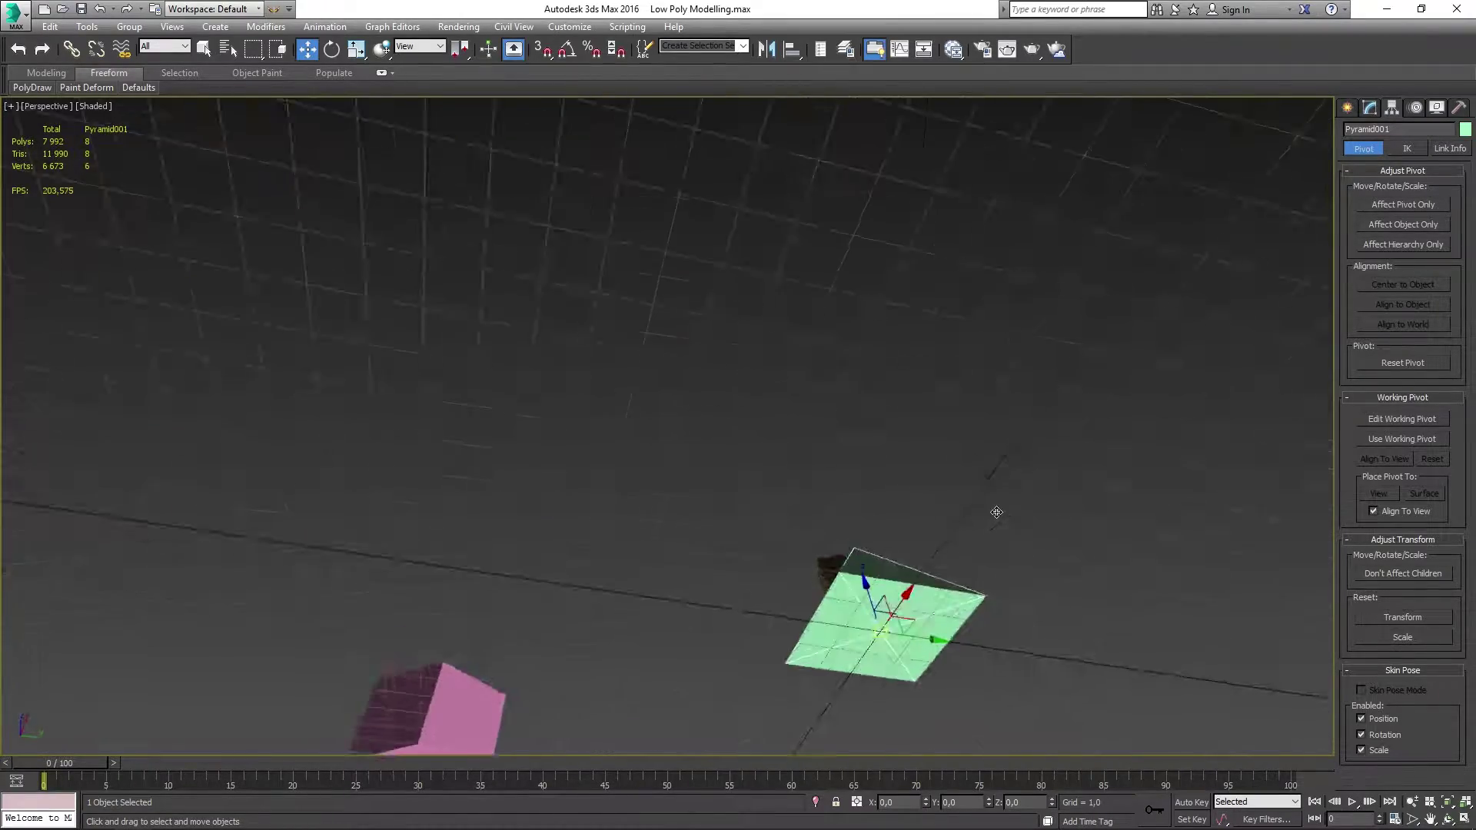
In wireframe top view, Shift-drag the pyramid upward to clone extra tiers.
key(t)
key(F3)
key(z)
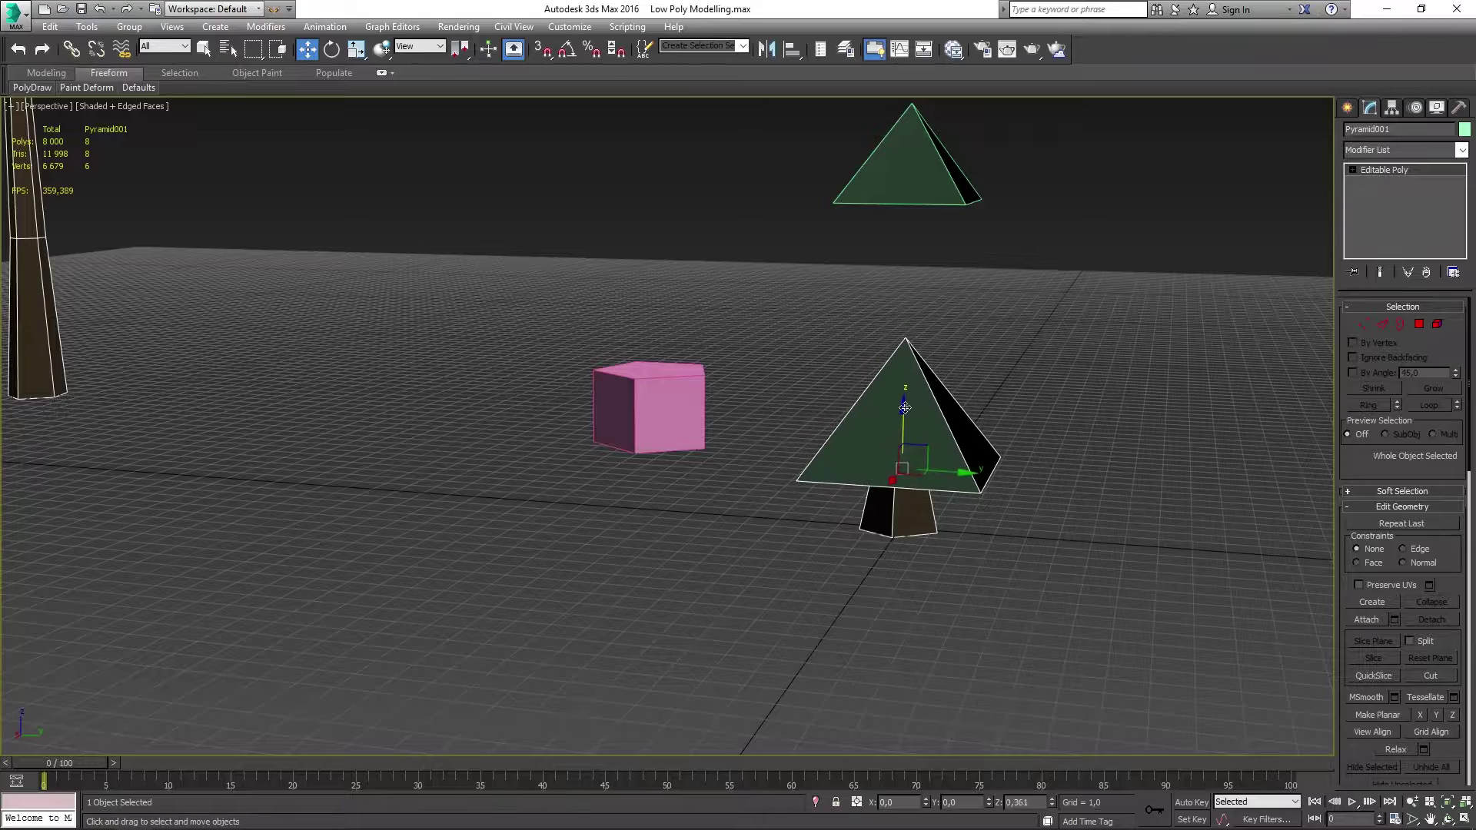
mouse_move(904, 418)
shift+mouse_down()
mouse_move(909, 286)
mouse_move(926, 285)
shift+mouse_up()
Confirm the pyramid copies, scale the top tier, and select the tier polygons.
click(742, 488)
key(r)
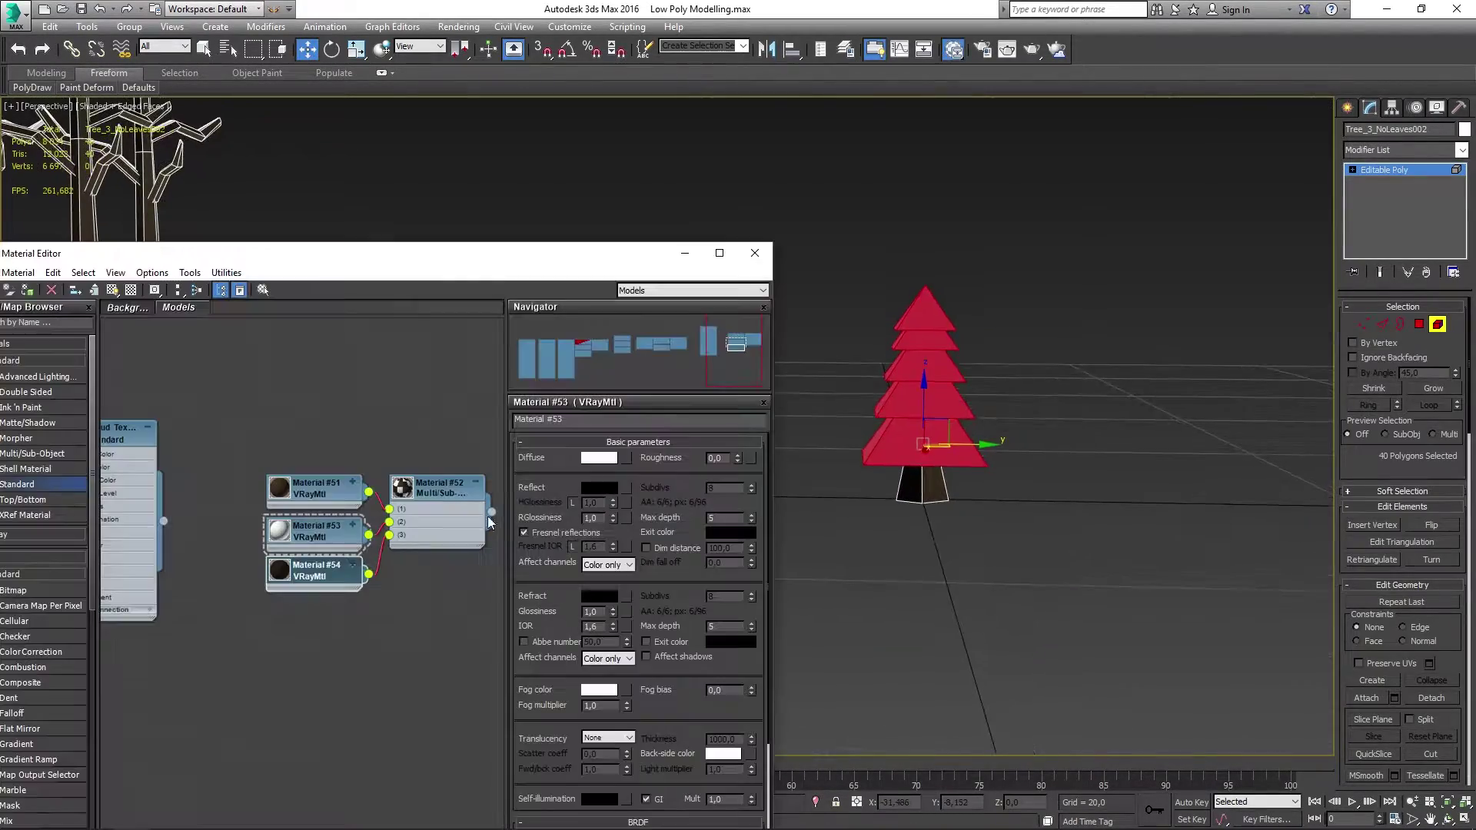
scroll(1403, 538, down, 5)
click(1048, 460)
click(1373, 709)
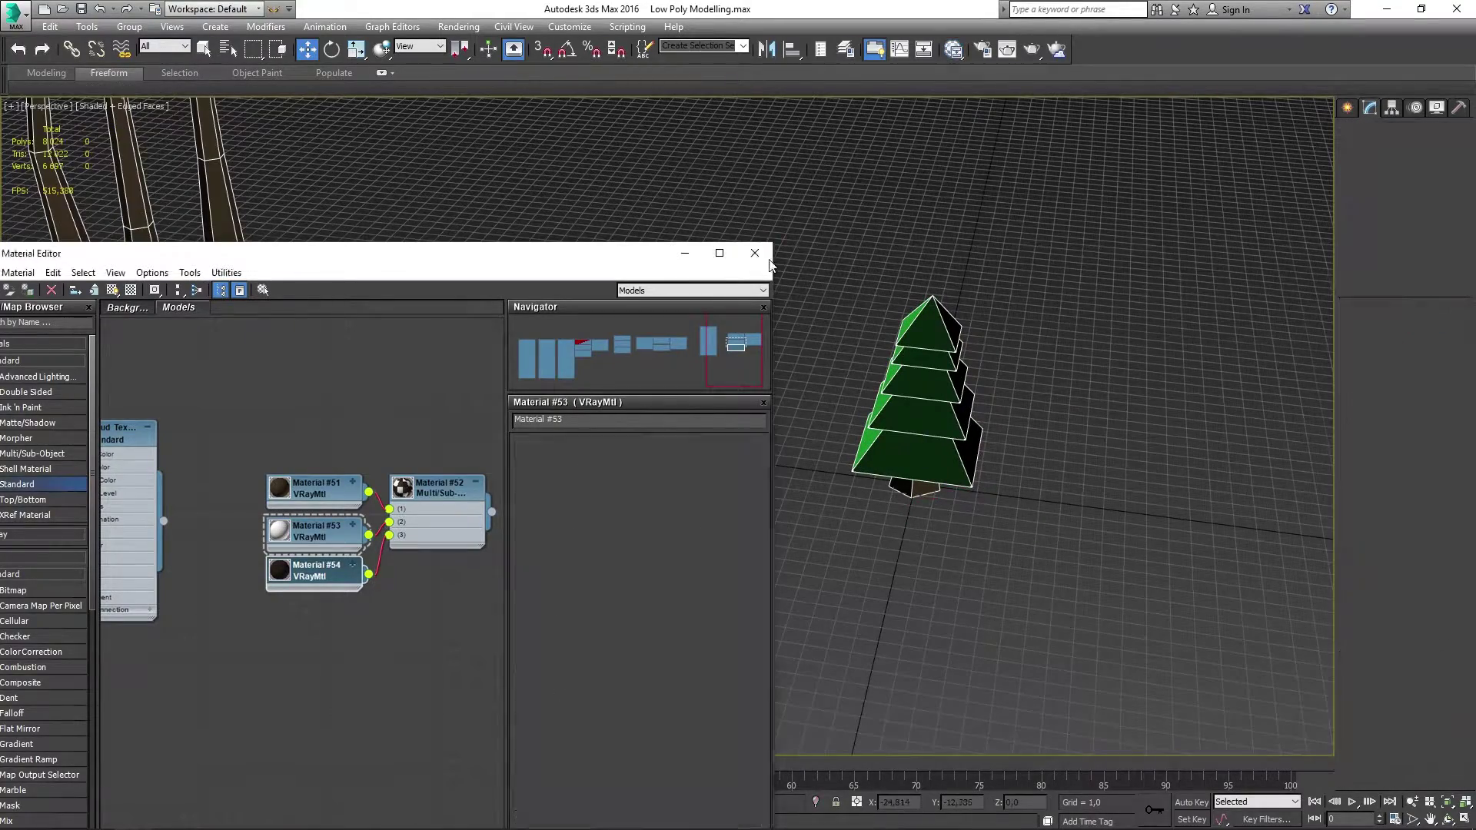
scroll(321, 461, down, 3)
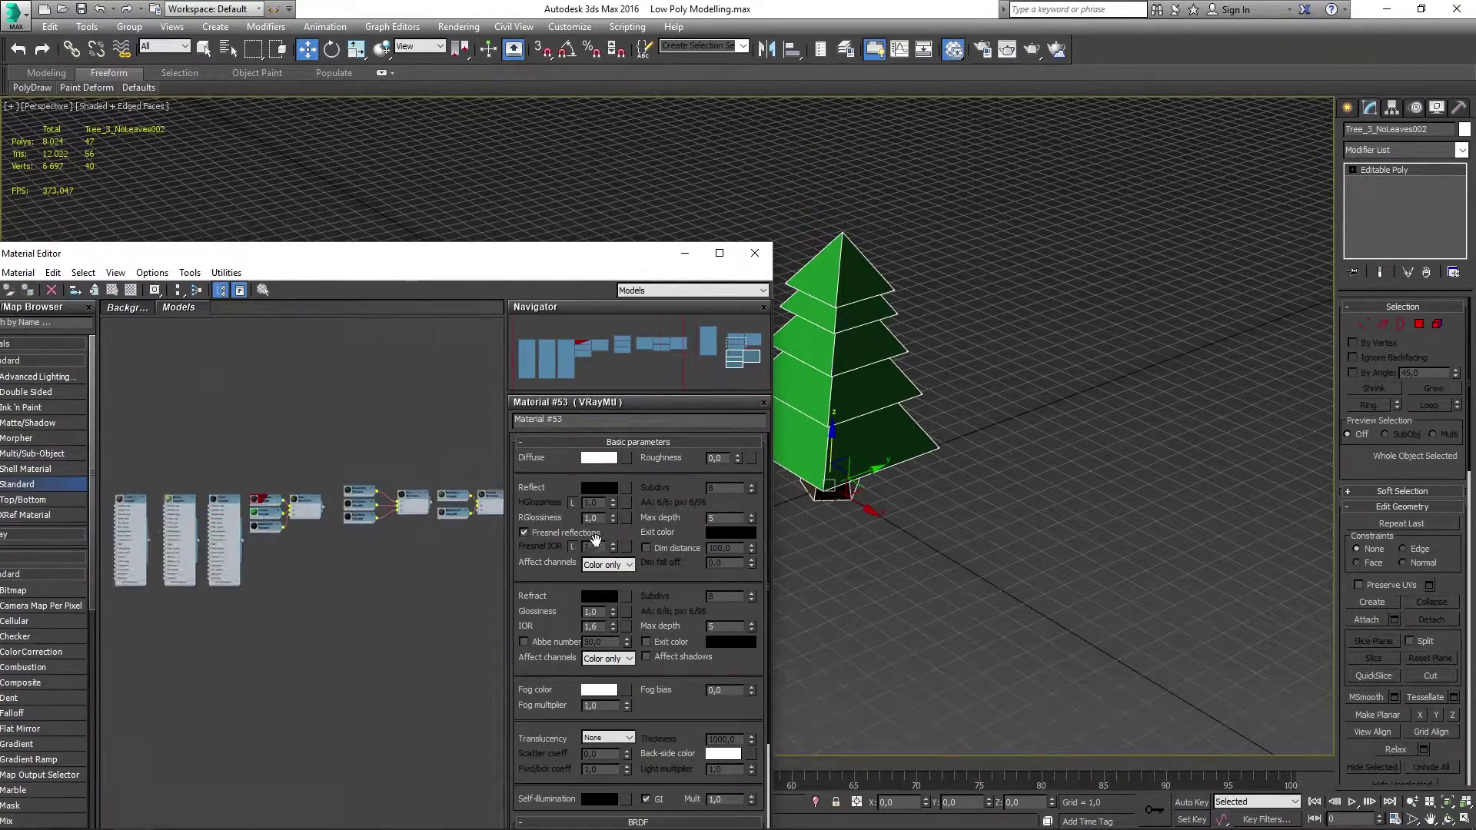
scroll(195, 541, up, 3)
Rename Material #80 to 'Christmas Tree'.
double_click(194, 540)
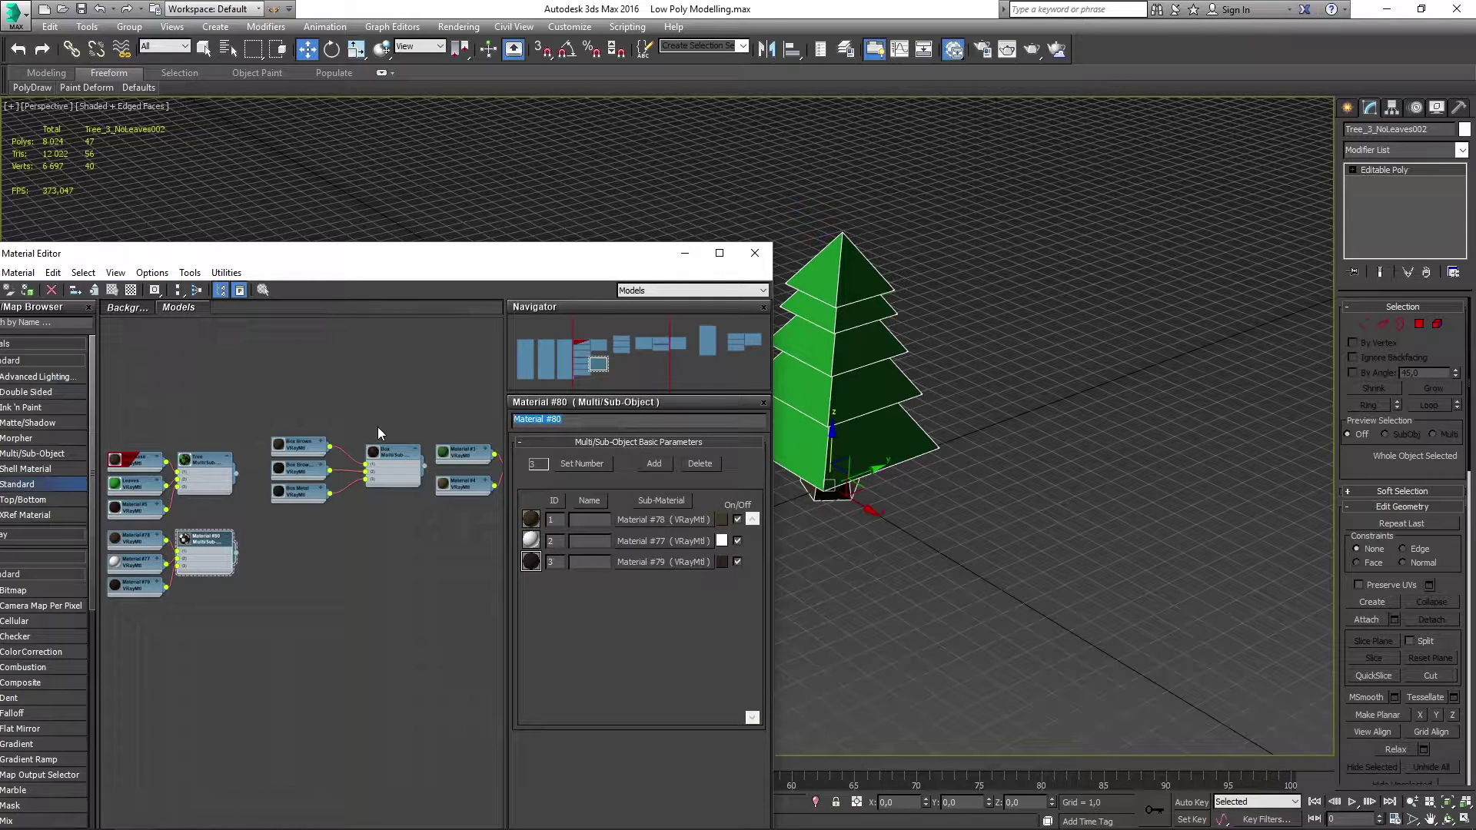
text(Christmas Tree)
key(Return)
scroll(151, 484, up, 2)
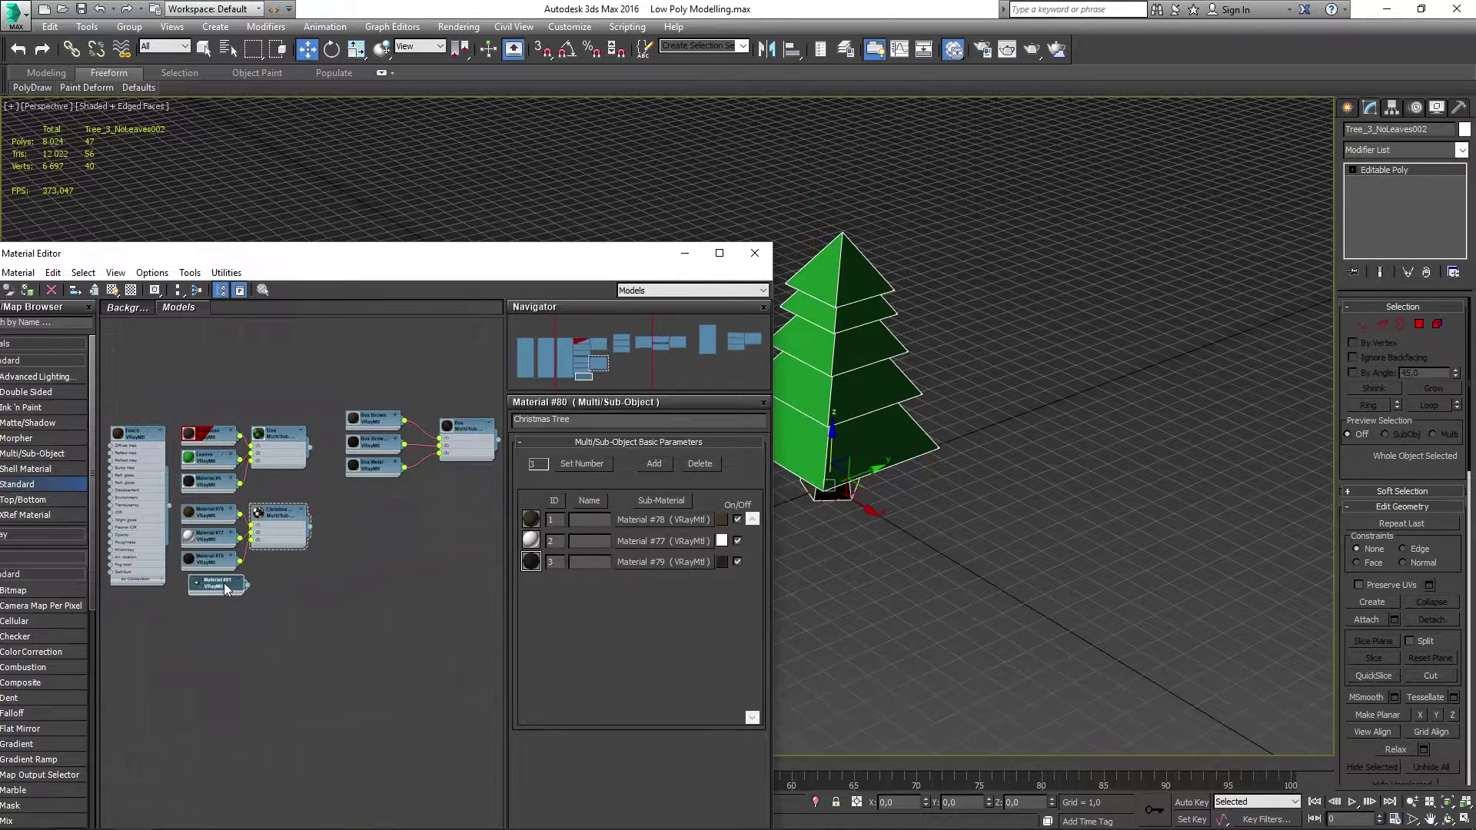
scroll(223, 583, up, 2)
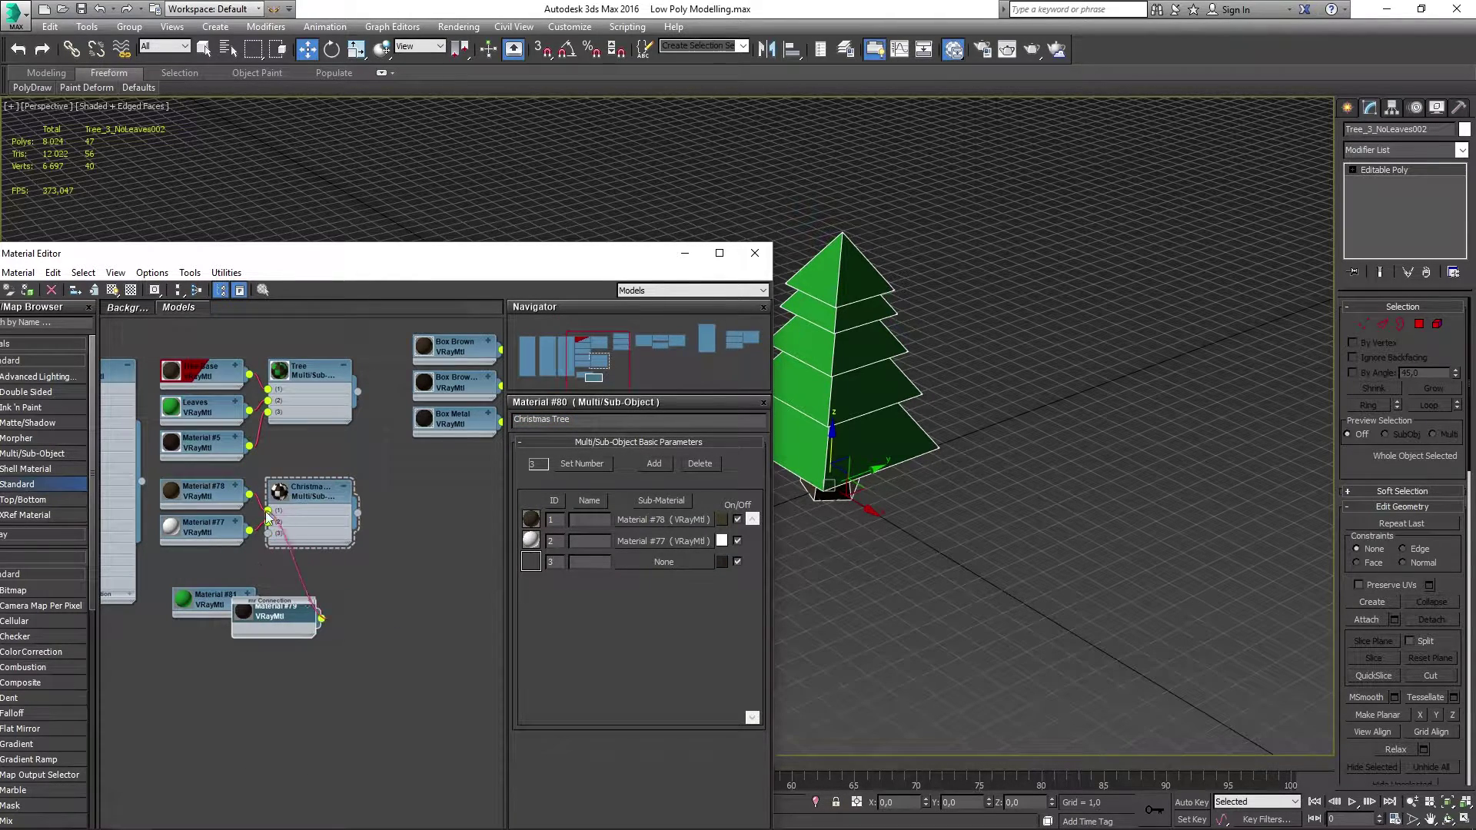
Replace a sub-material of Material #79 and edit Material #81's diffuse colour.
double_click(212, 490)
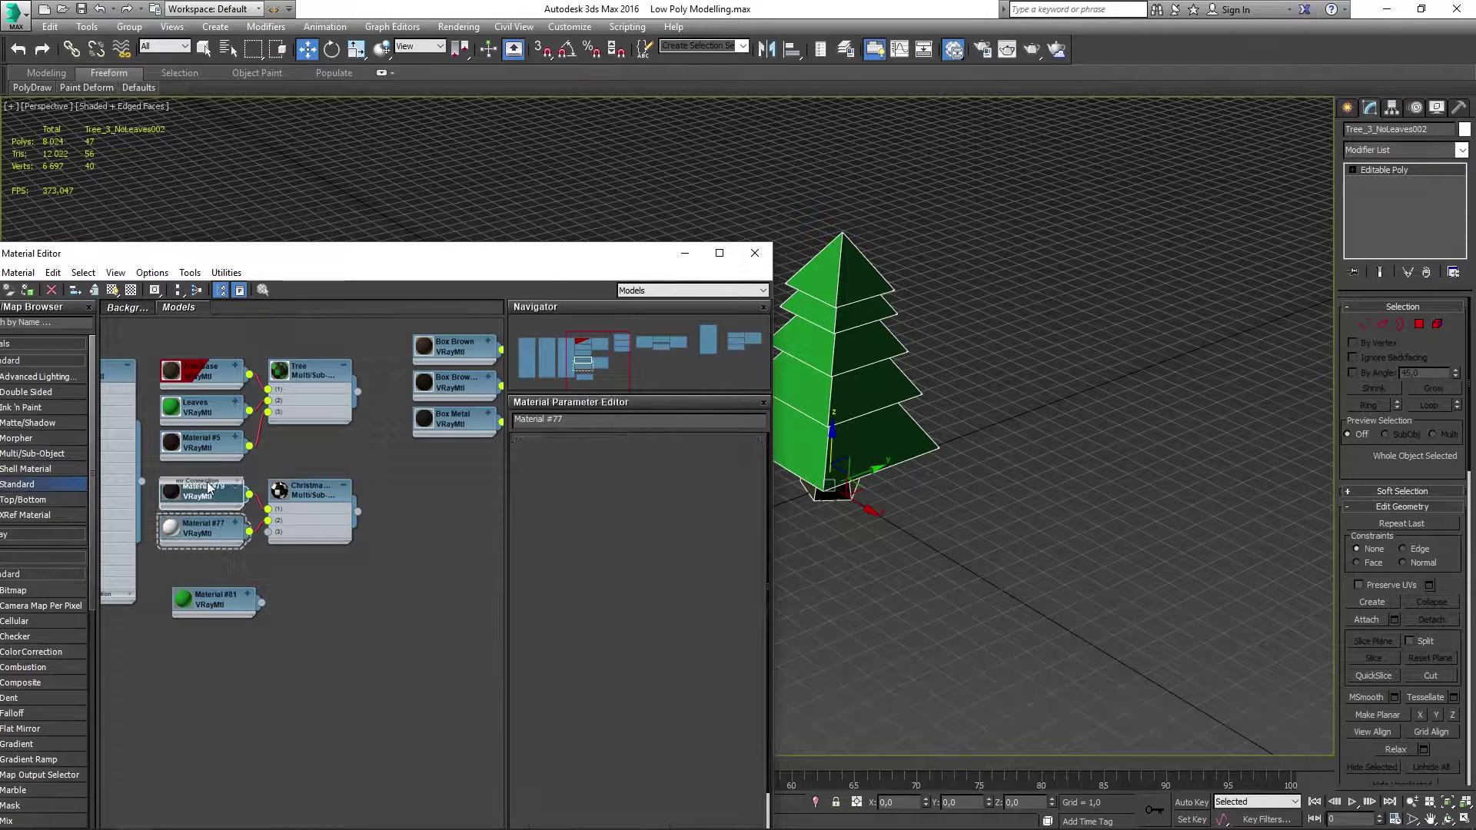
drag(231, 509, 216, 494)
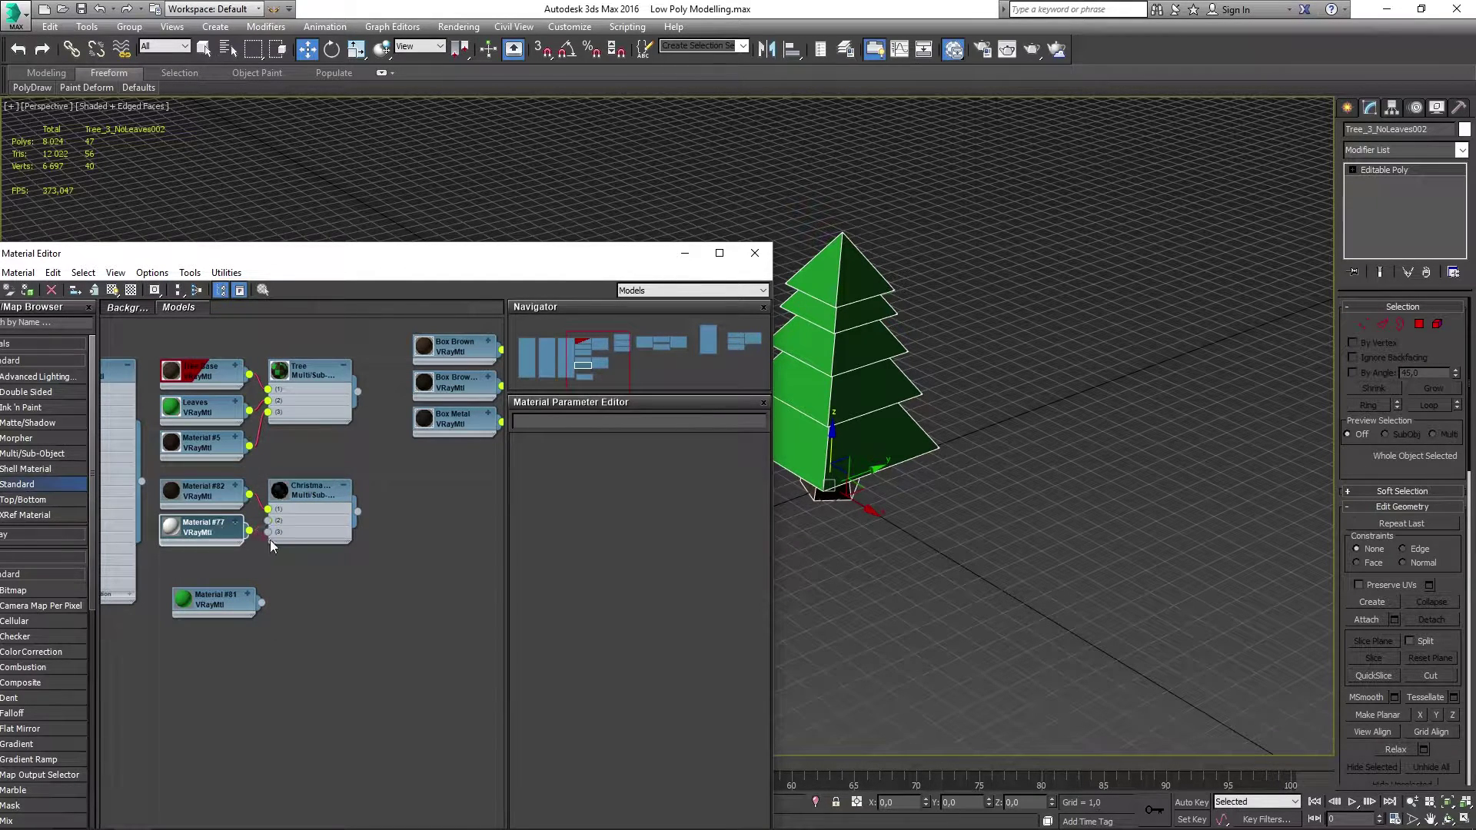
double_click(201, 528)
click(598, 459)
text(Tree_)
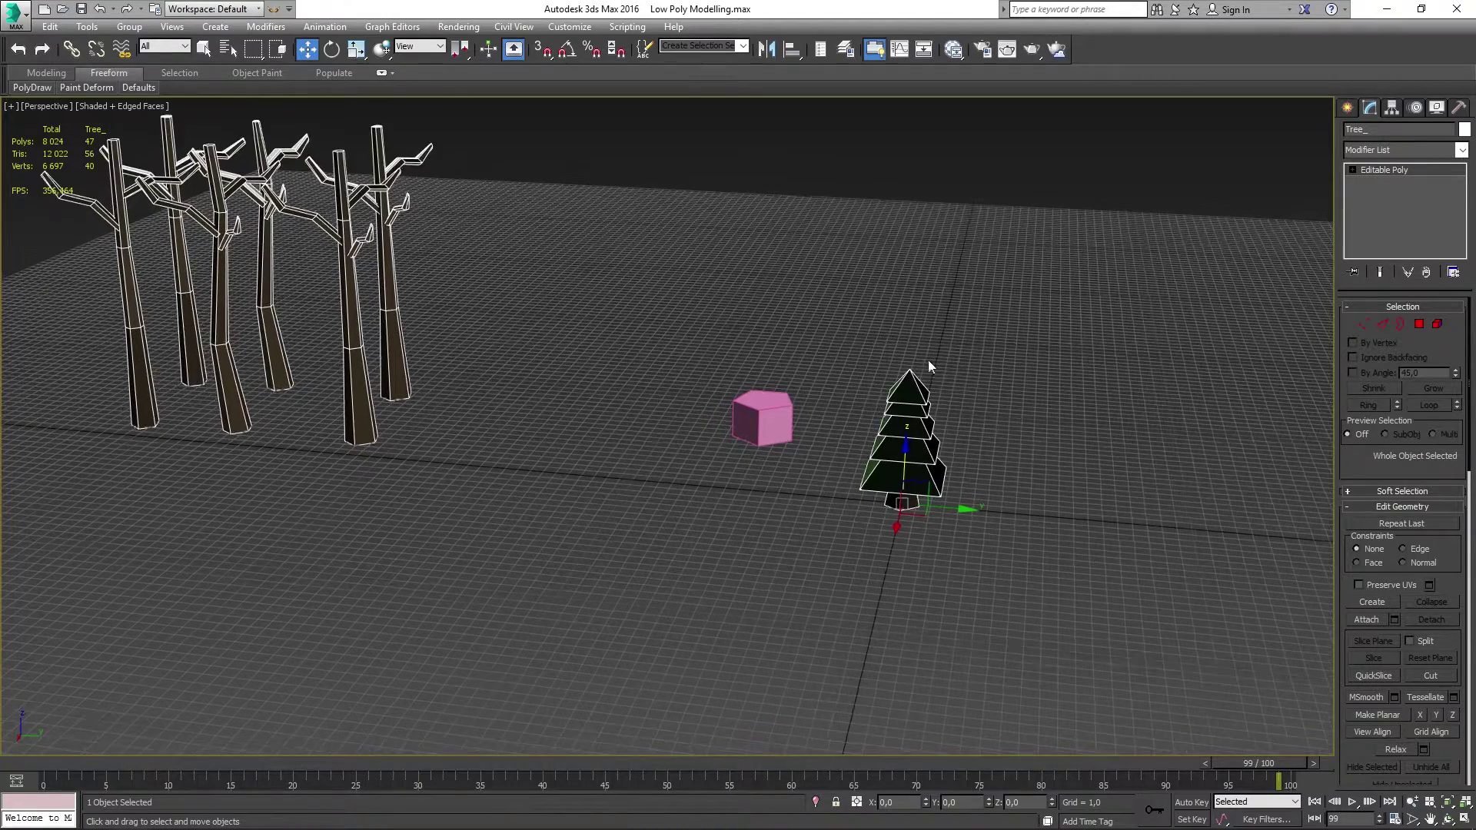
Clone the fir tree to the left as the copy Fir_1_Snow.
alt+middle_drag(929, 359, 999, 354)
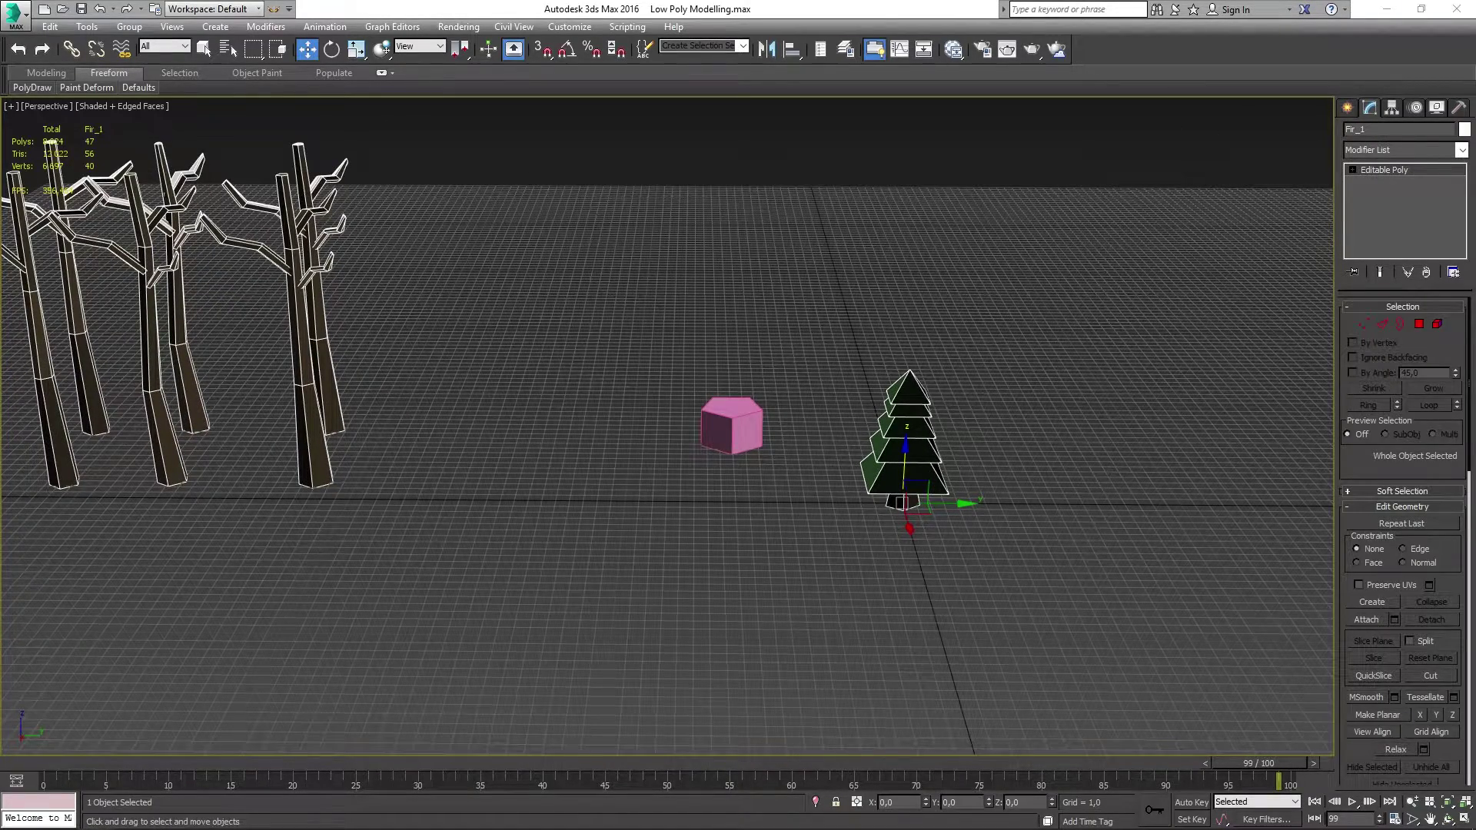
scroll(906, 390, up, 3)
scroll(906, 390, up, 3)
shift+drag(945, 461, 500, 491)
click(751, 484)
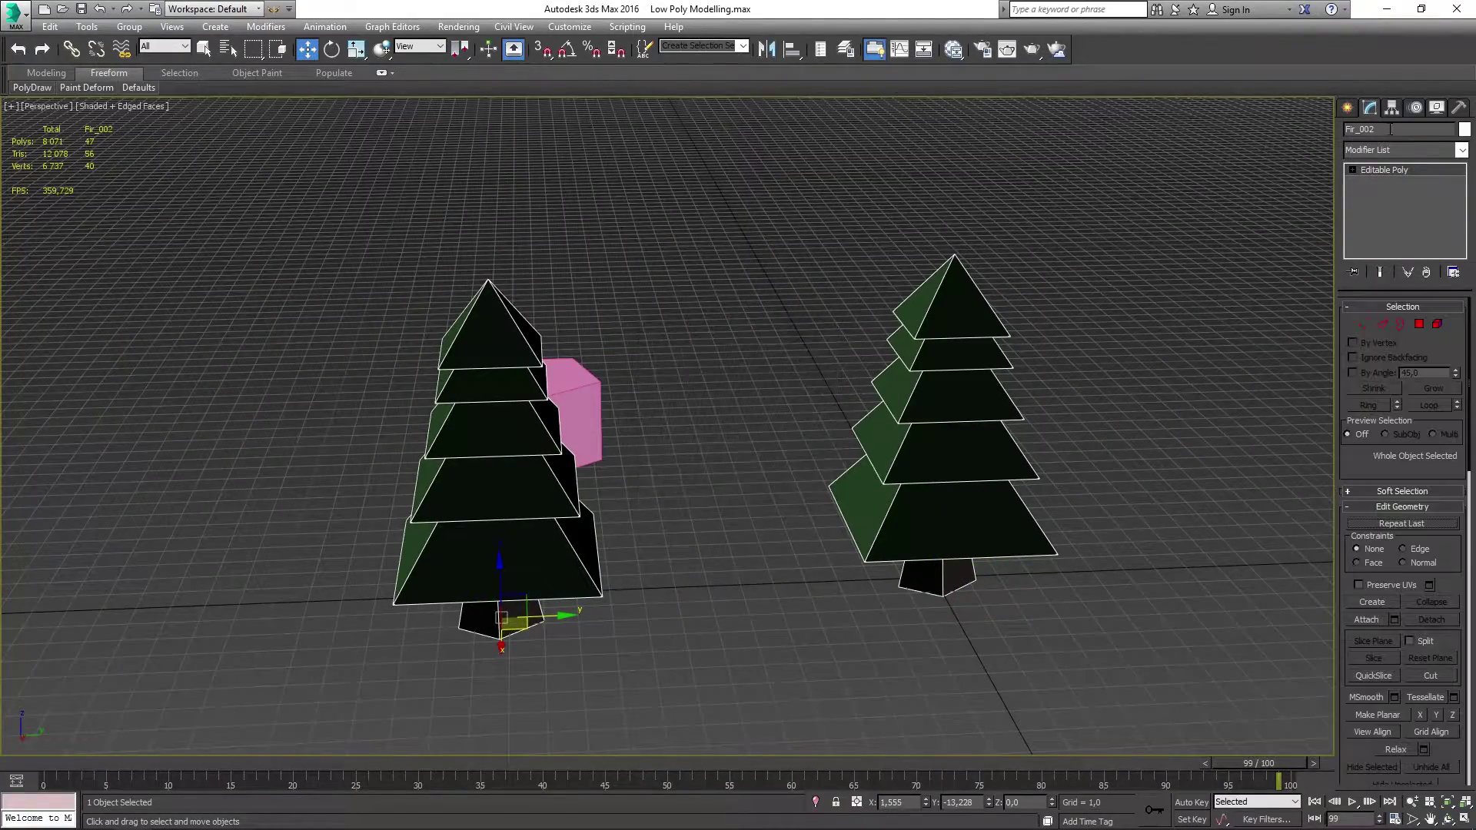
text(2)
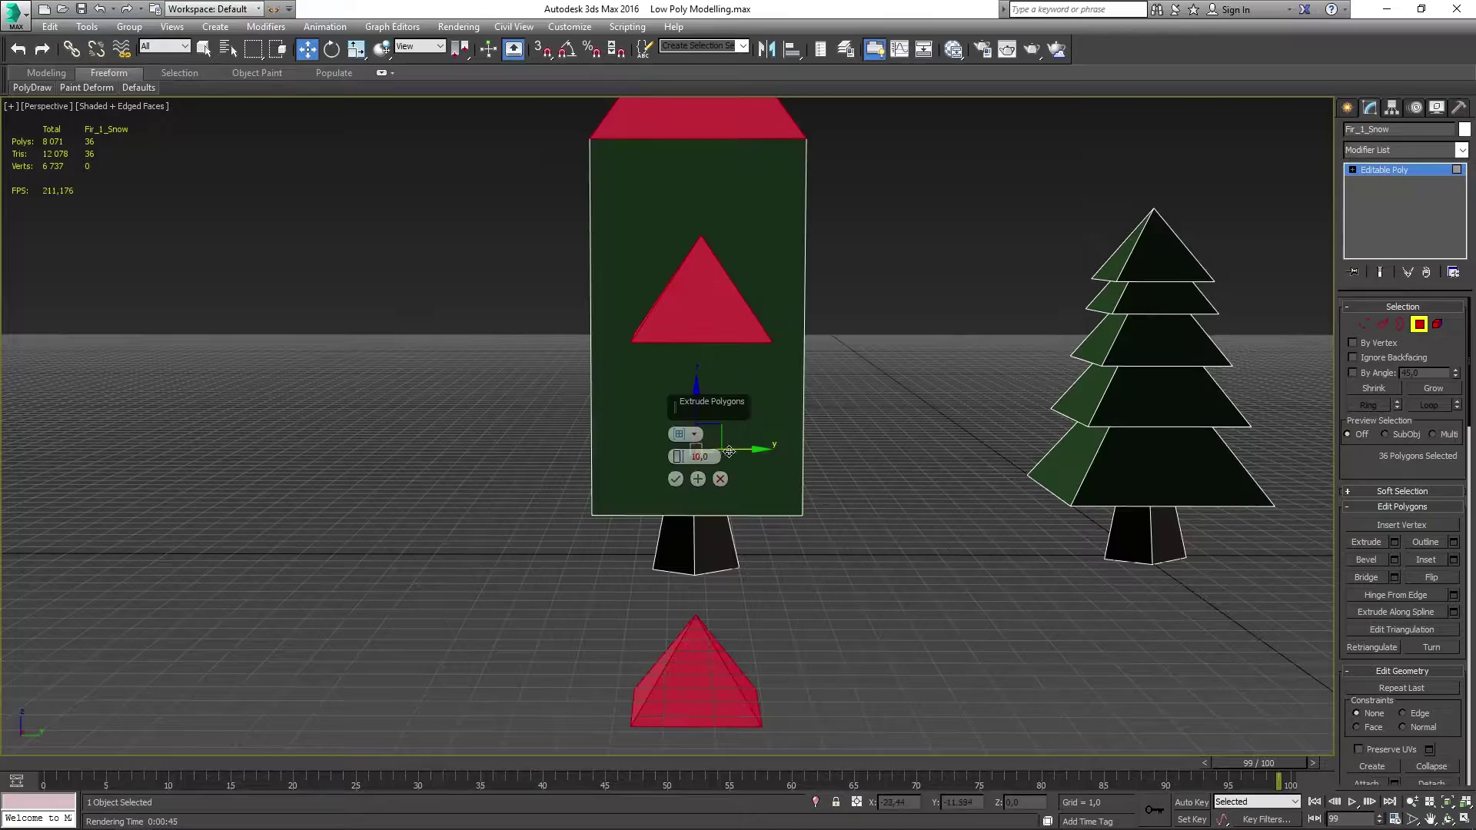
Extrude Fir_1_Snow's tier polygons slightly, then select the tree's bottom face.
alt+middle_drag(729, 451, 694, 432)
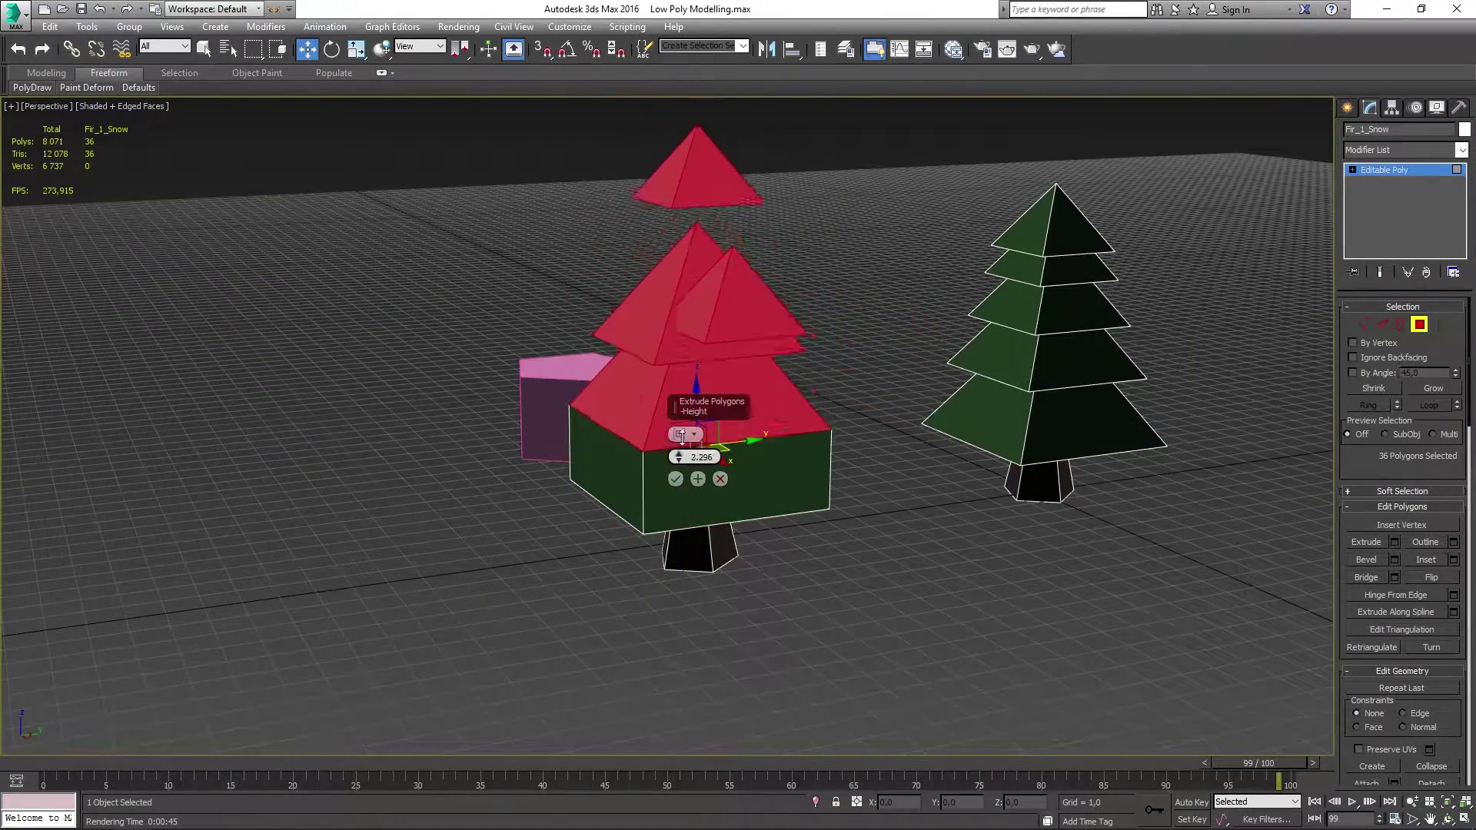
drag(693, 432, 693, 461)
click(675, 478)
alt+middle_drag(692, 430, 641, 444)
click(641, 444)
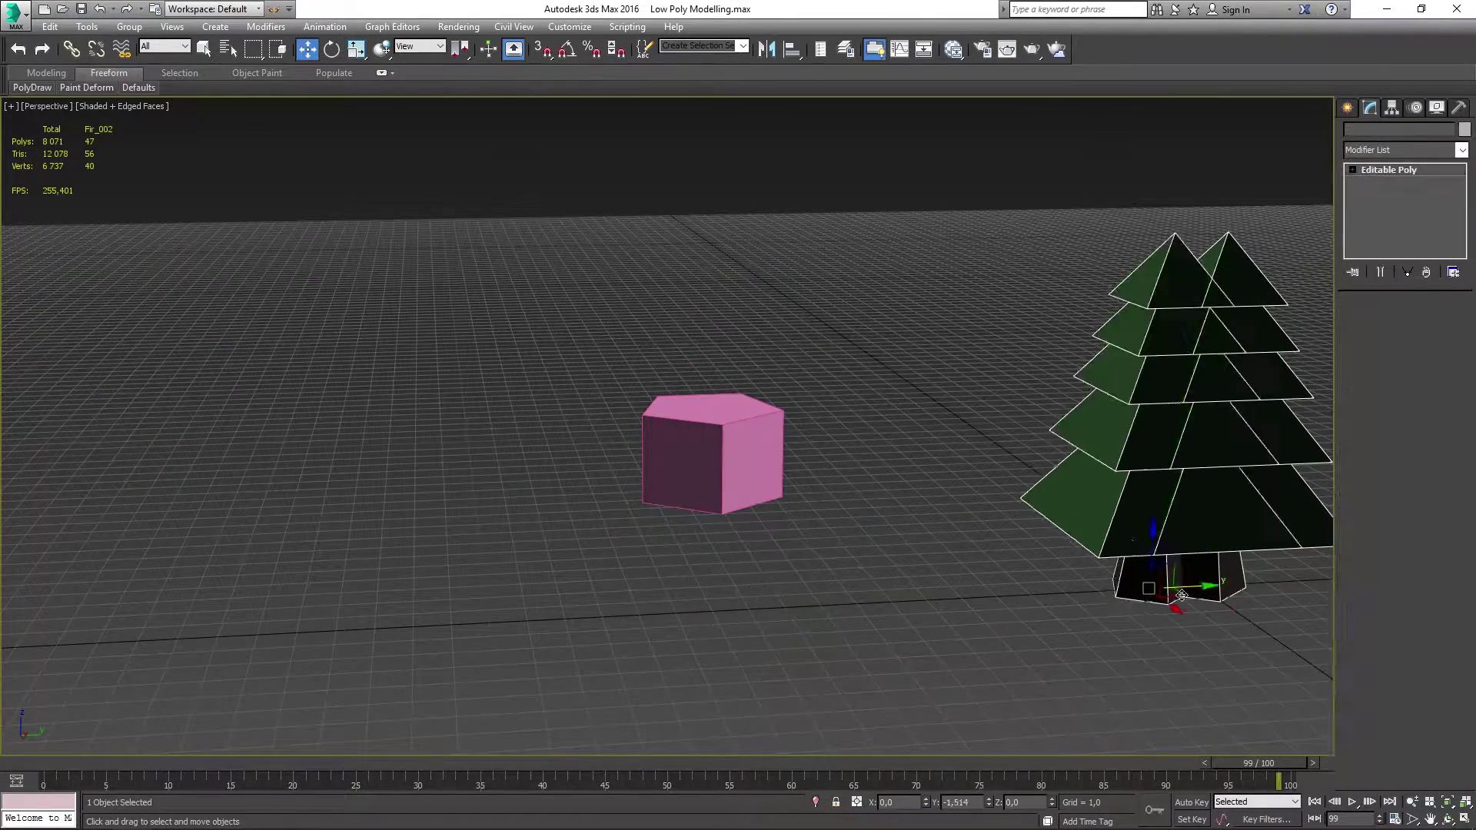
Bevel Fir_1_Snow's five tier tops with height 0,2 and a small inward outline.
shift+drag(1181, 595, 841, 603)
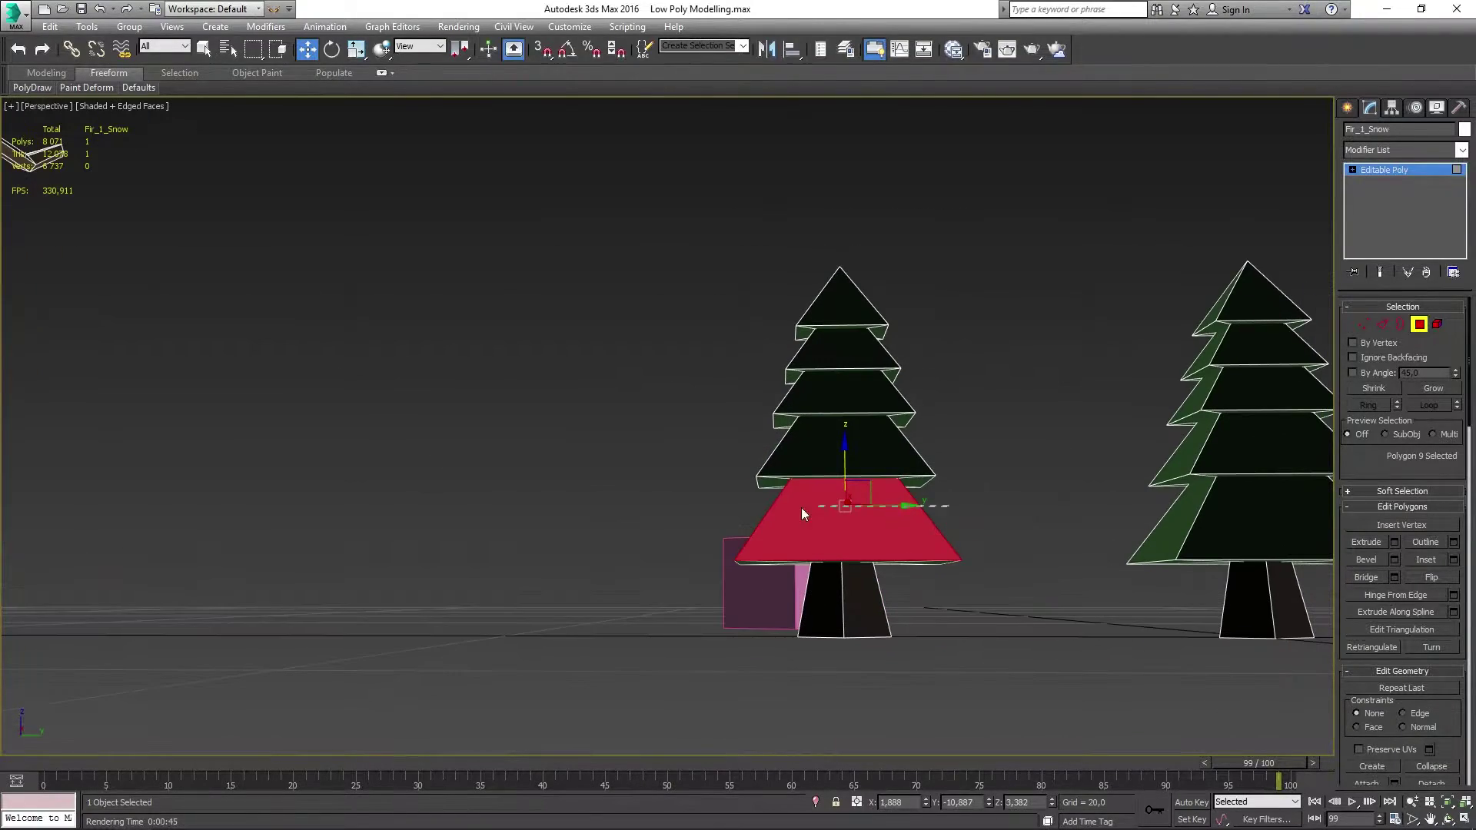
drag(681, 452, 681, 456)
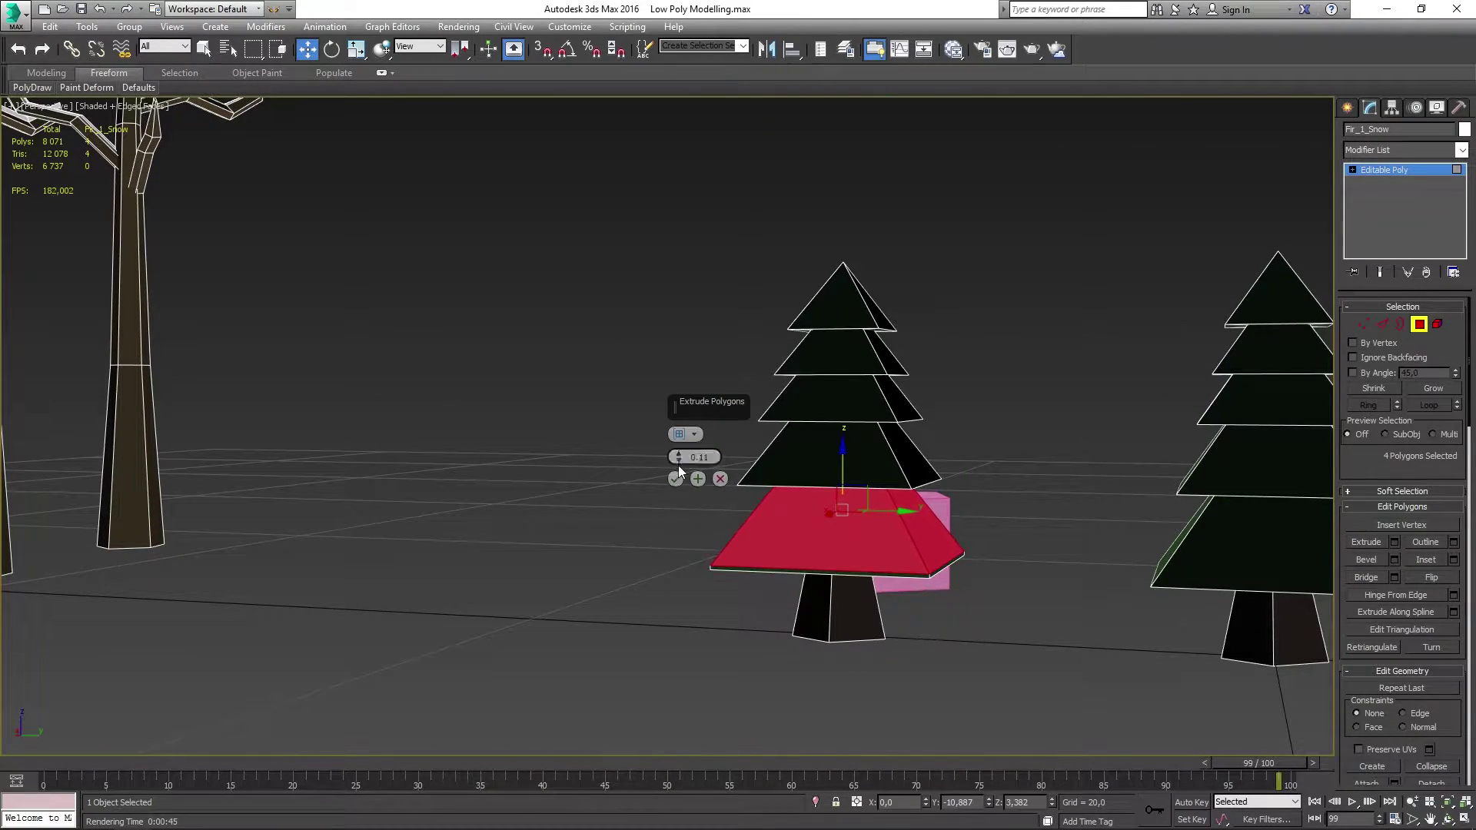
key(shift+e)
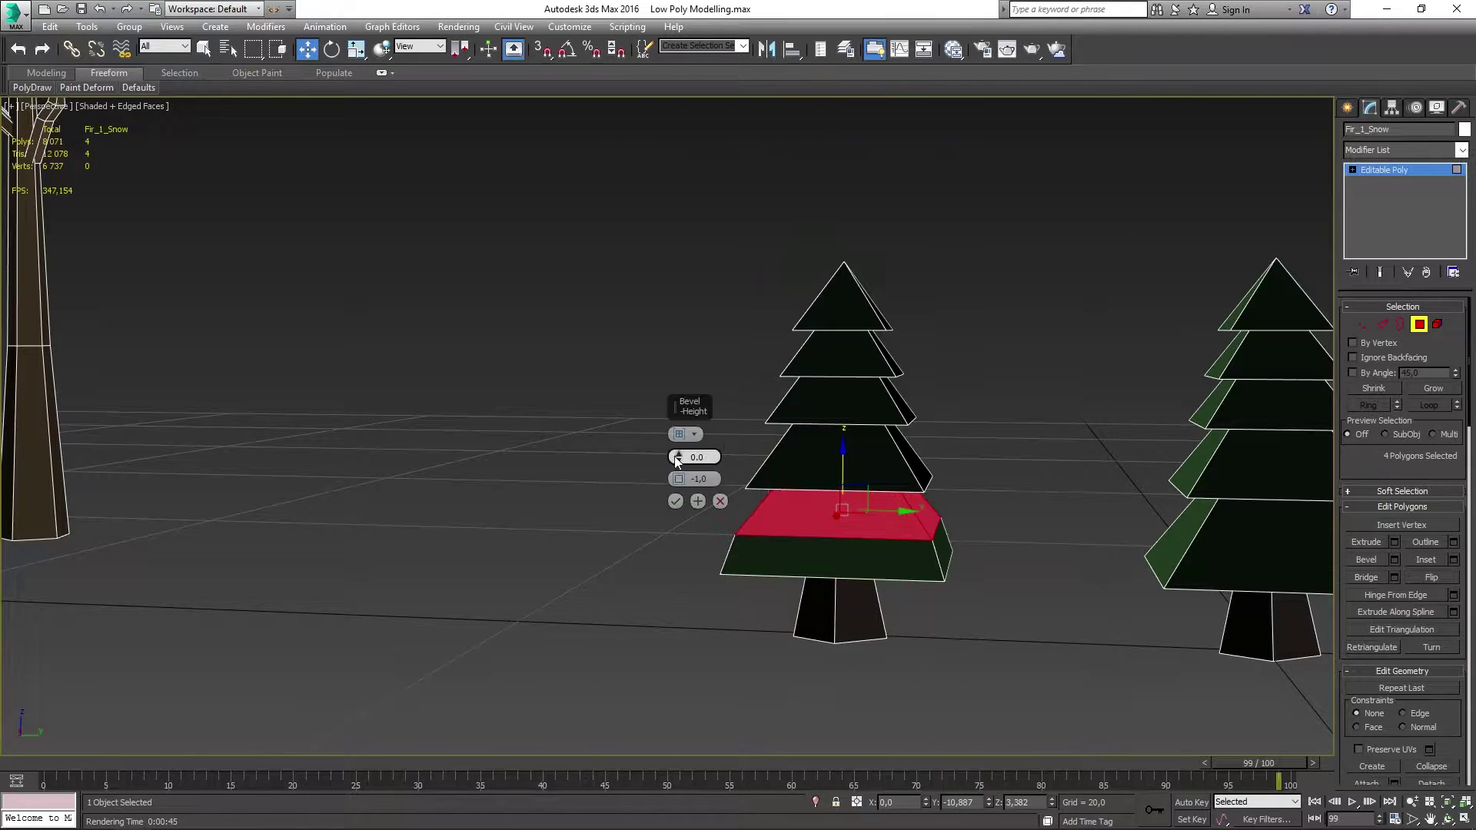
text(,2)
key(Return)
drag(679, 479, 682, 475)
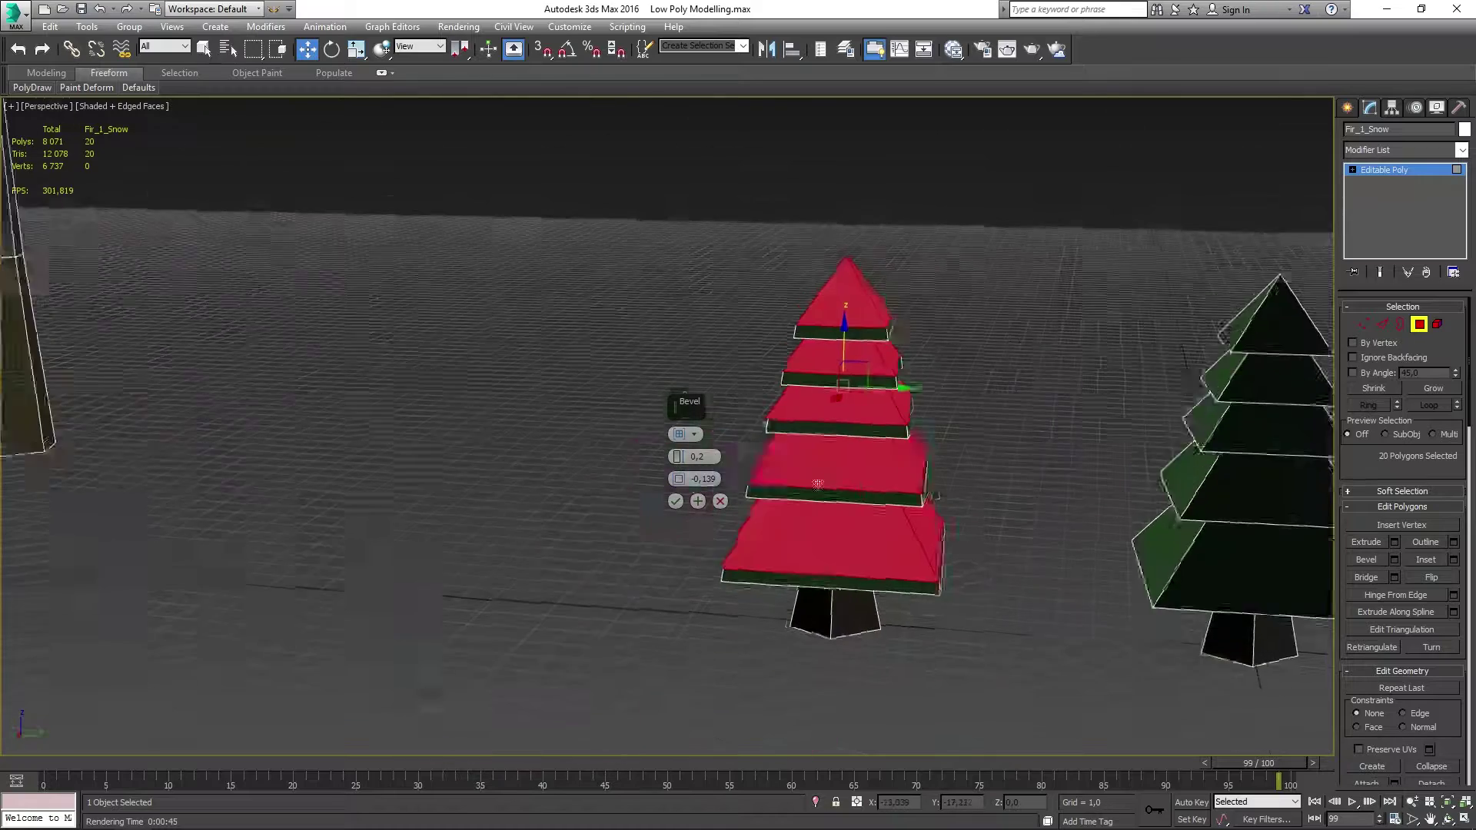
drag(682, 449, 682, 456)
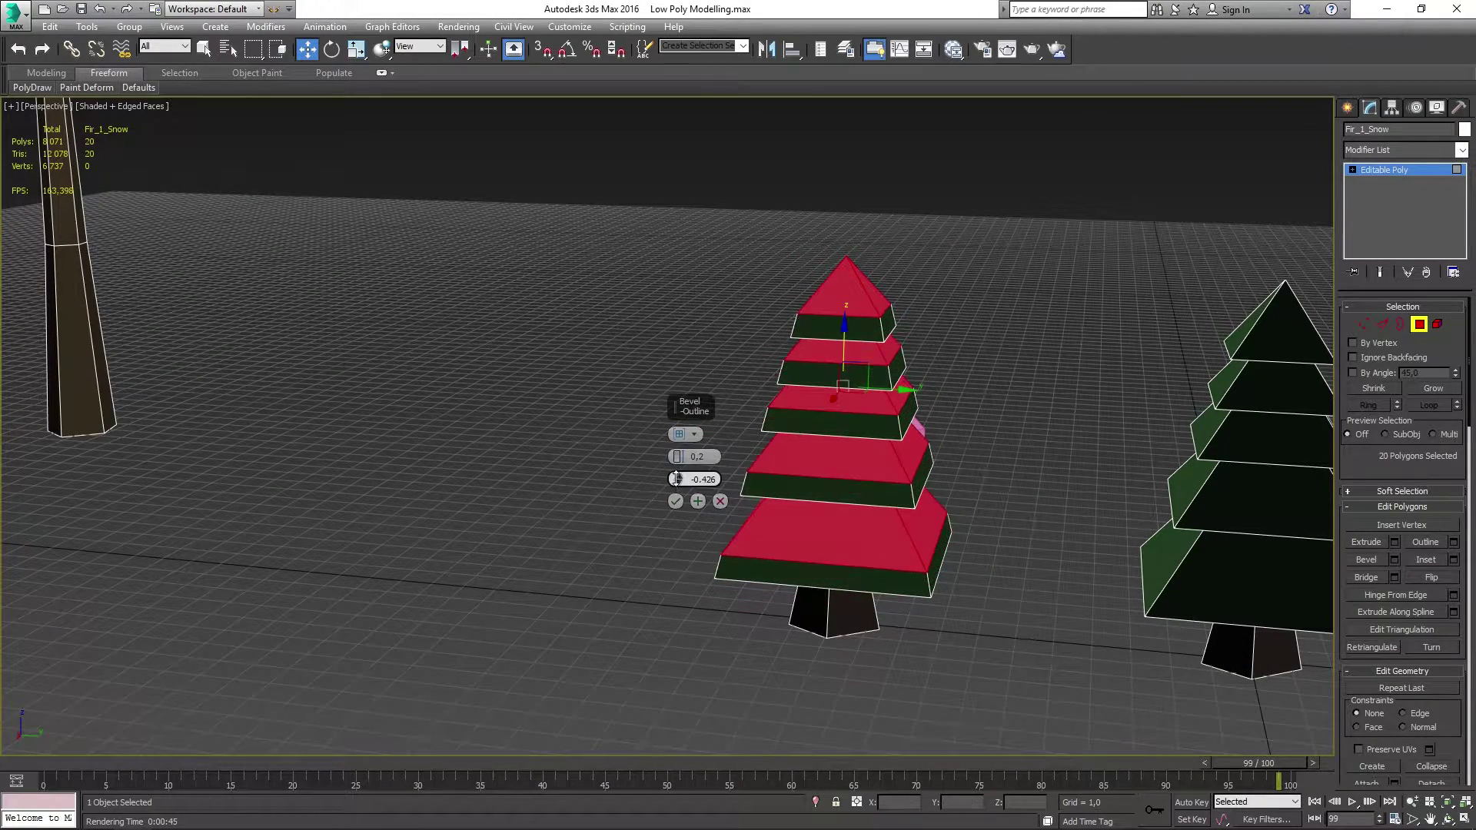
drag(687, 474, 682, 474)
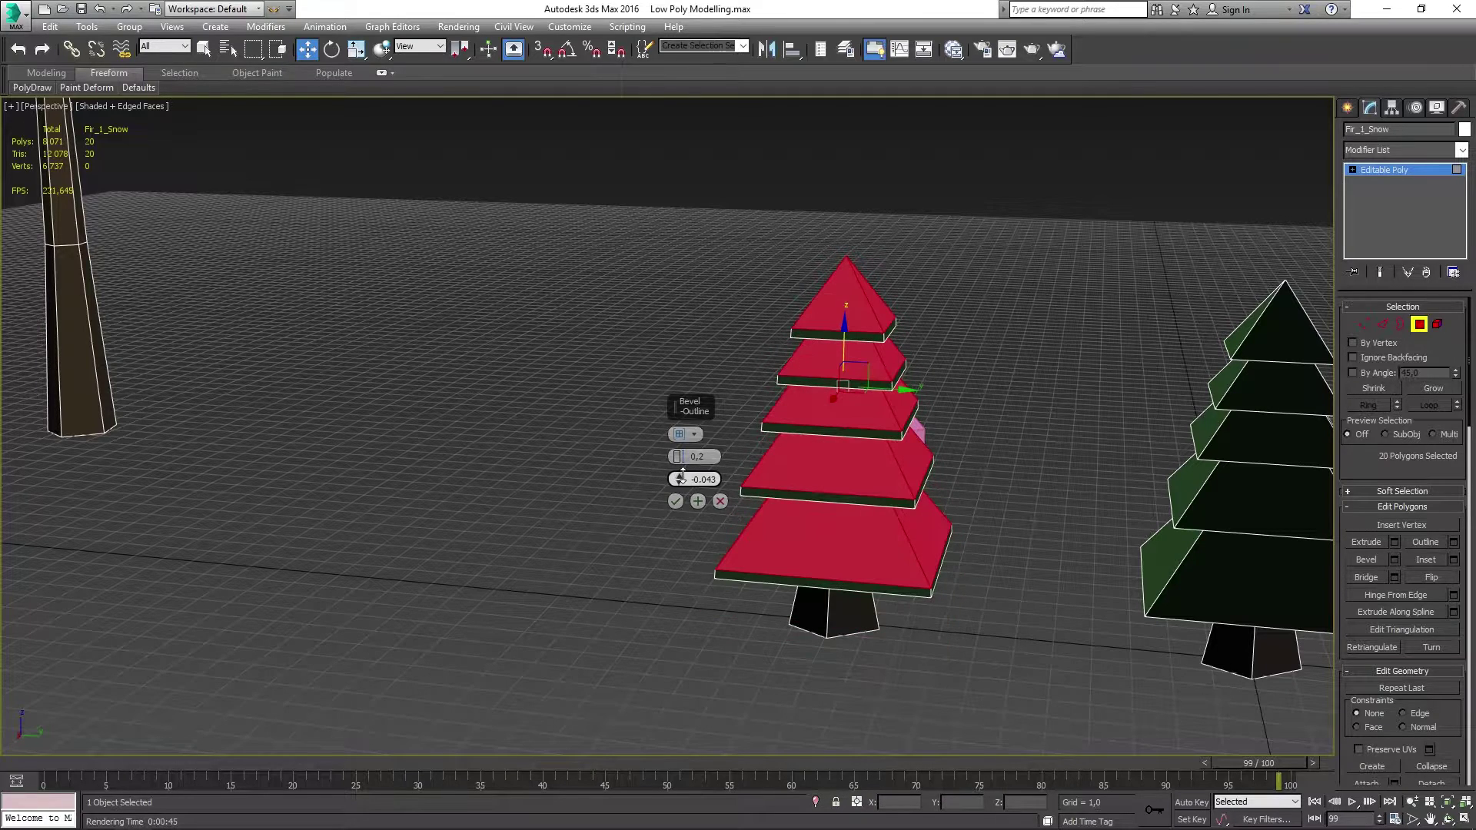
click(1409, 173)
Select a group of the snow fir's vertices from the top view for scaling.
key(m)
click(755, 253)
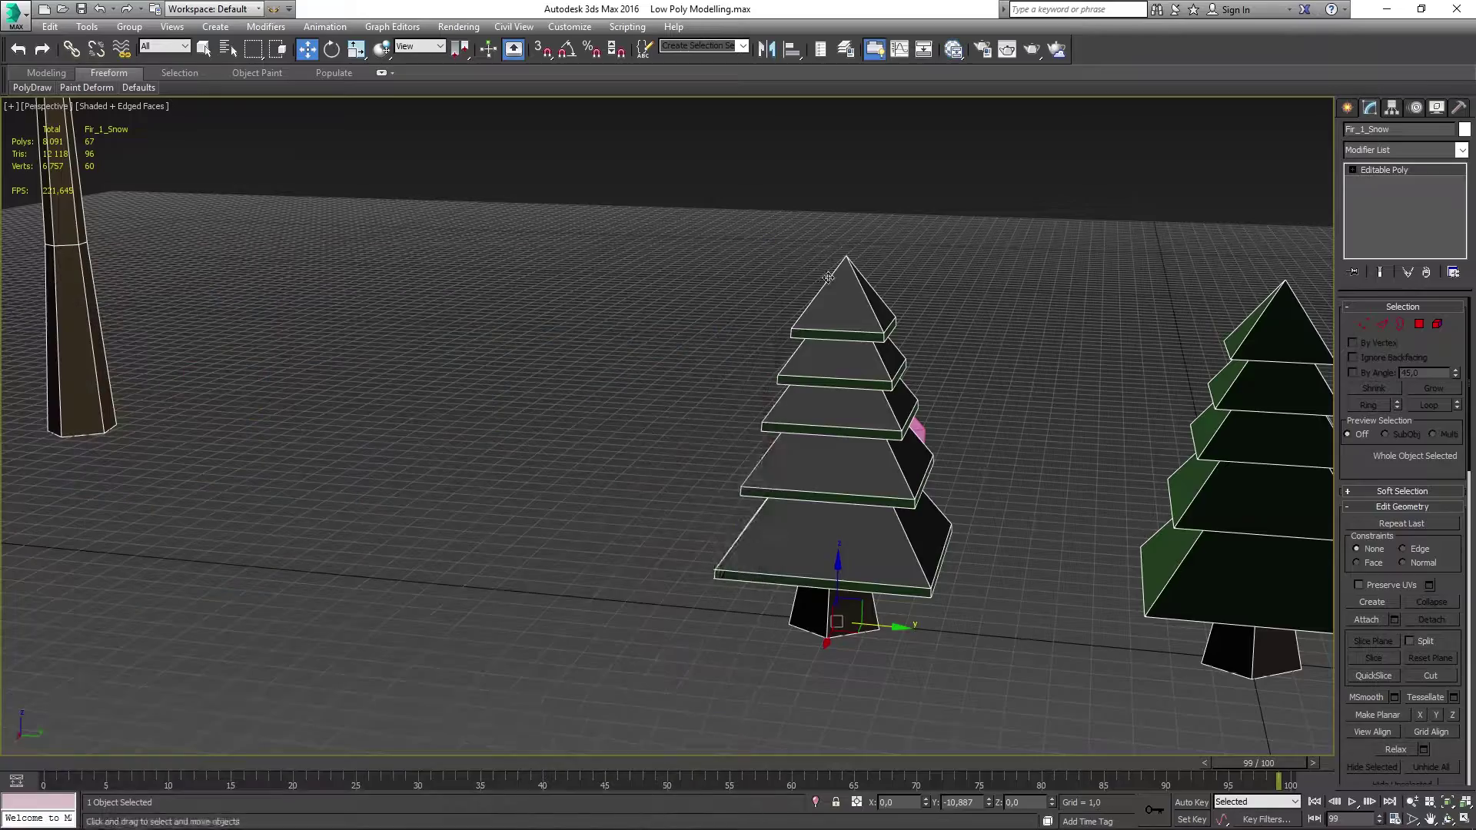
key(4)
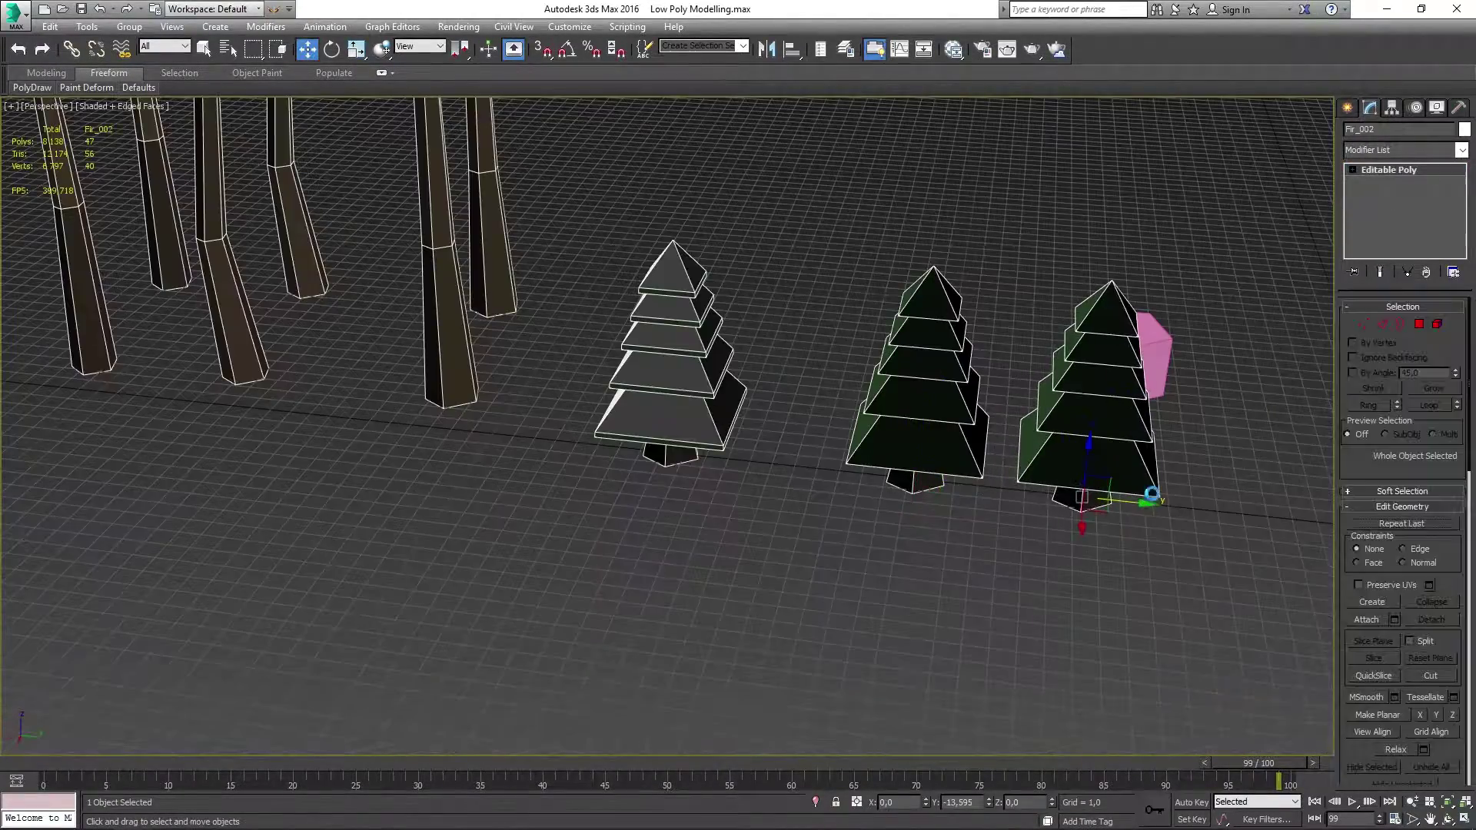
key(1)
key(t)
drag(613, 400, 771, 514)
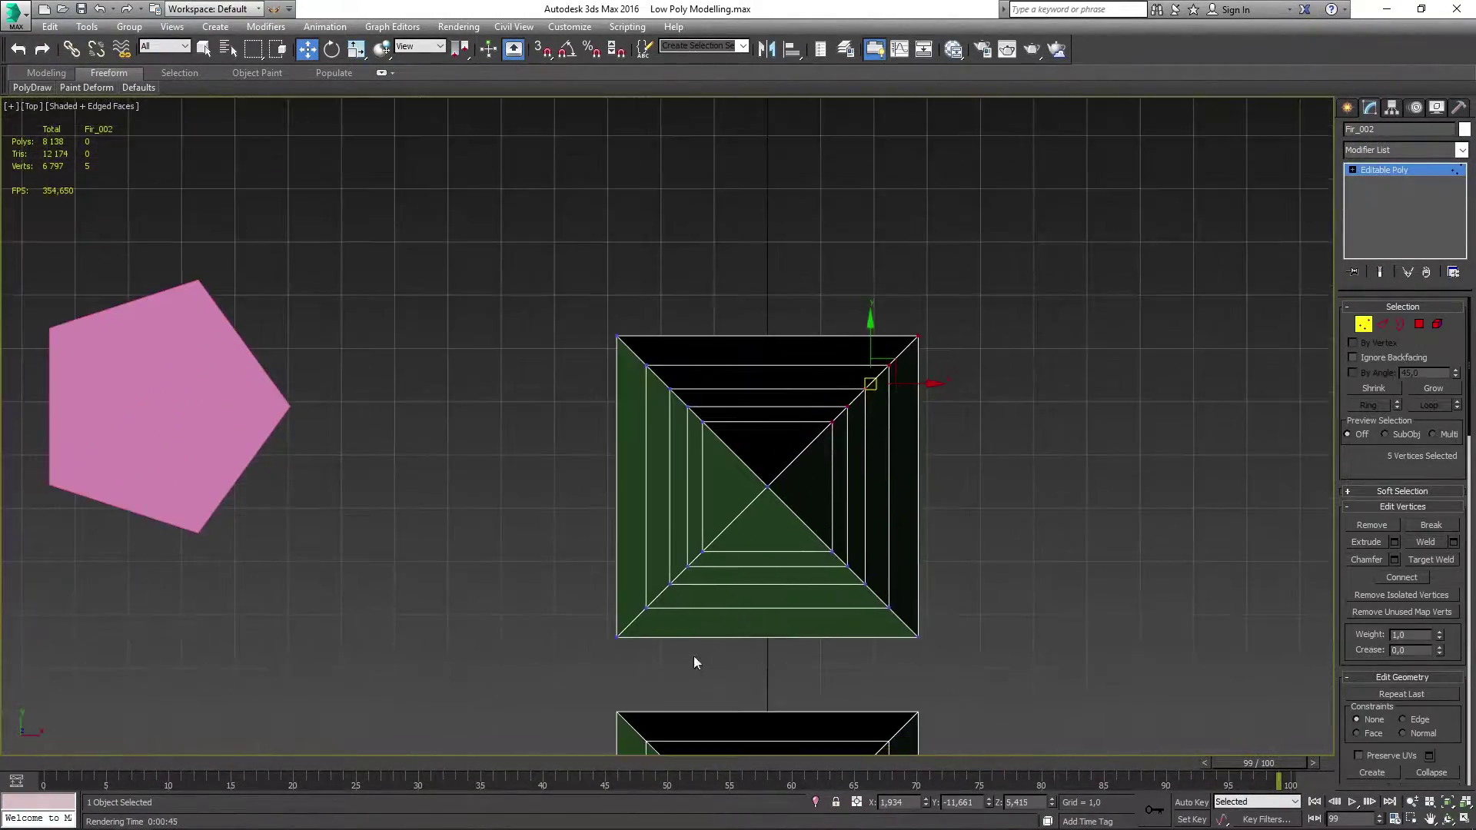
key(p)
key(r)
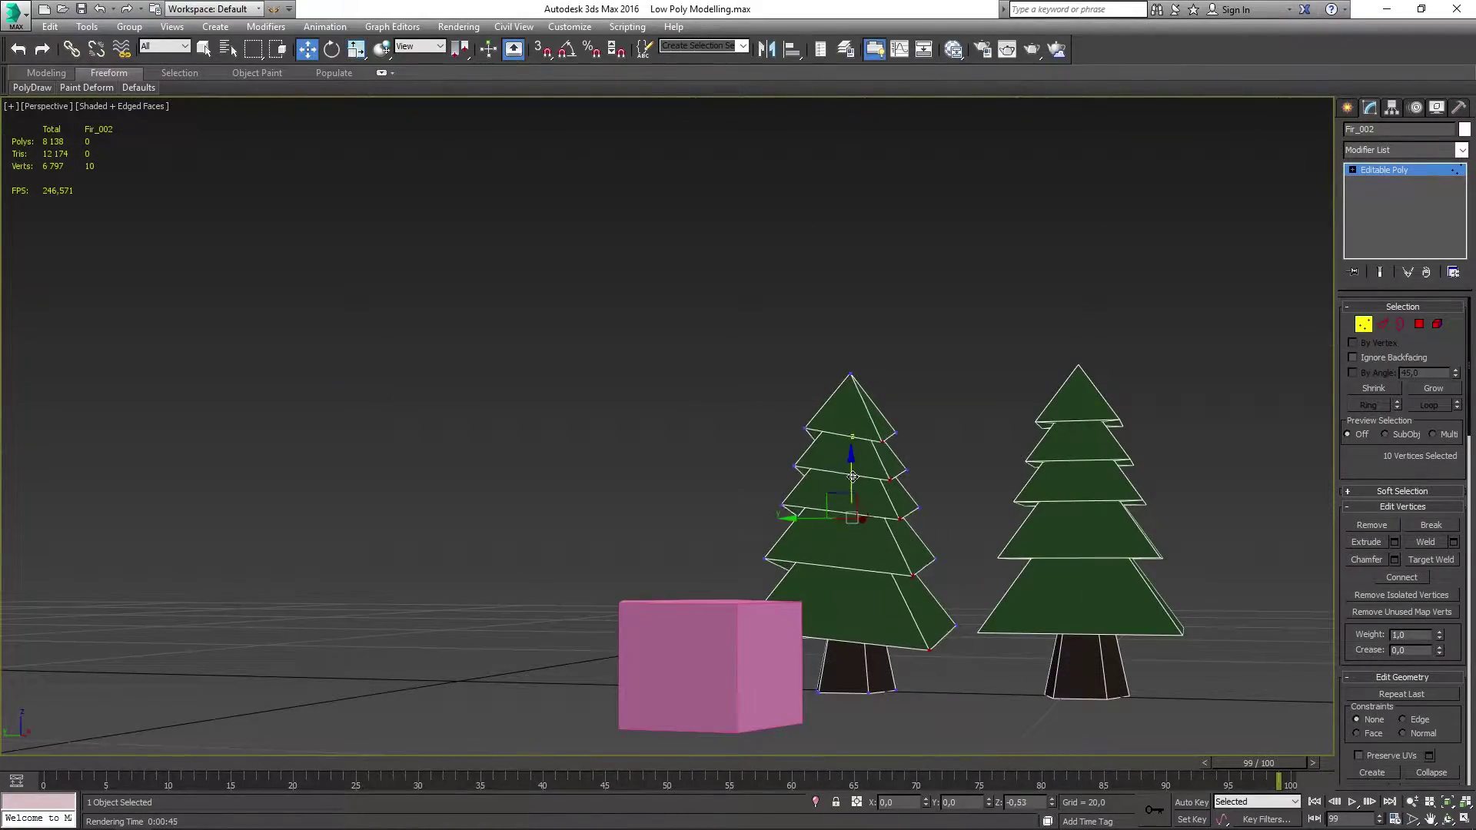
mouse_move(852, 477)
alt+middle_down()
mouse_move(1113, 511)
mouse_move(1407, 201)
alt+middle_up()
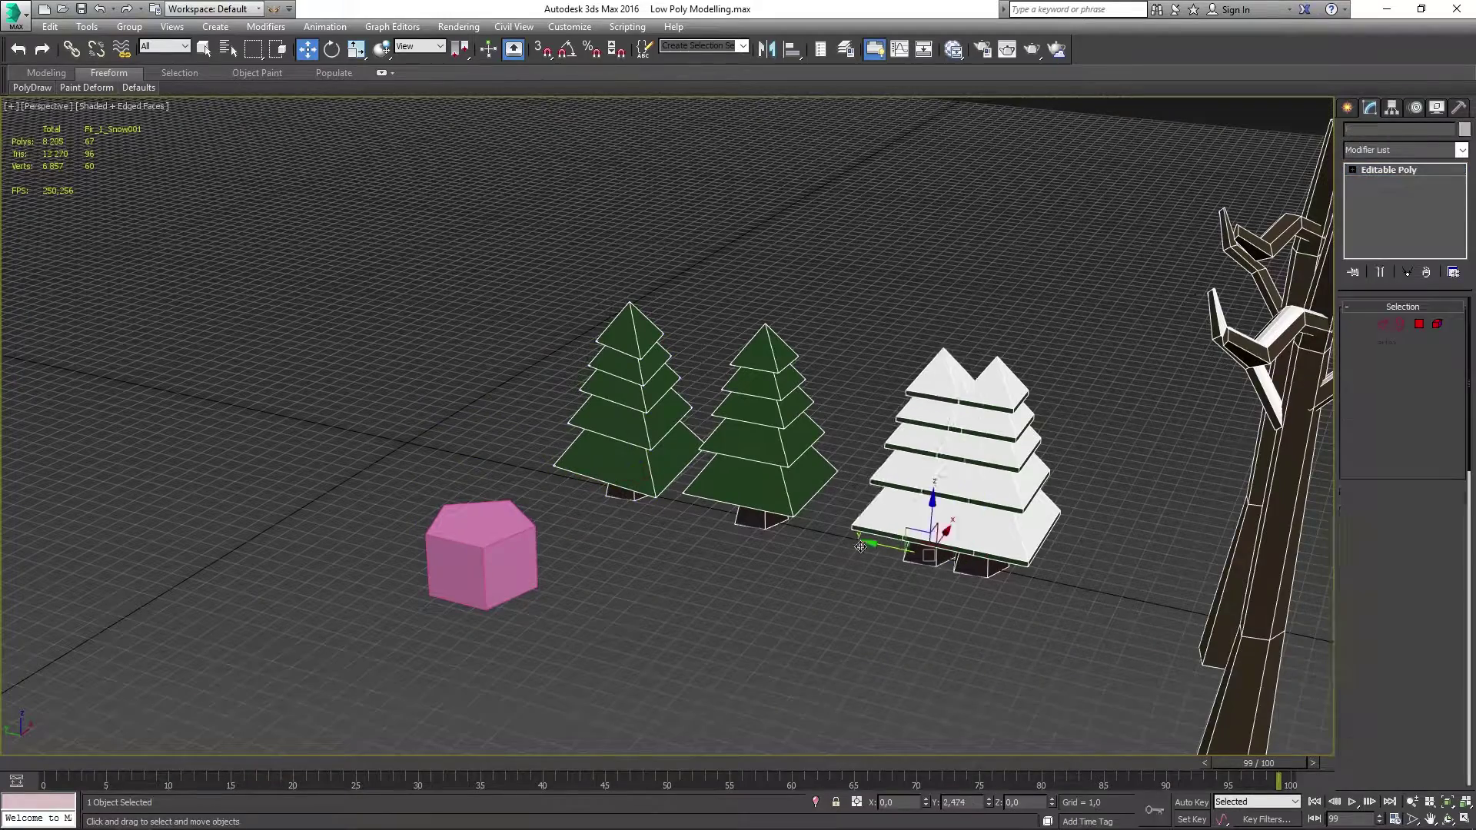
Line up both snow firs beside the green firs and select Fir_2_Snow's vertices.
drag(860, 547, 800, 530)
mouse_move(978, 440)
mouse_down()
mouse_move(717, 459)
mouse_move(1145, 553)
mouse_up()
drag(930, 552, 715, 500)
drag(630, 461, 957, 530)
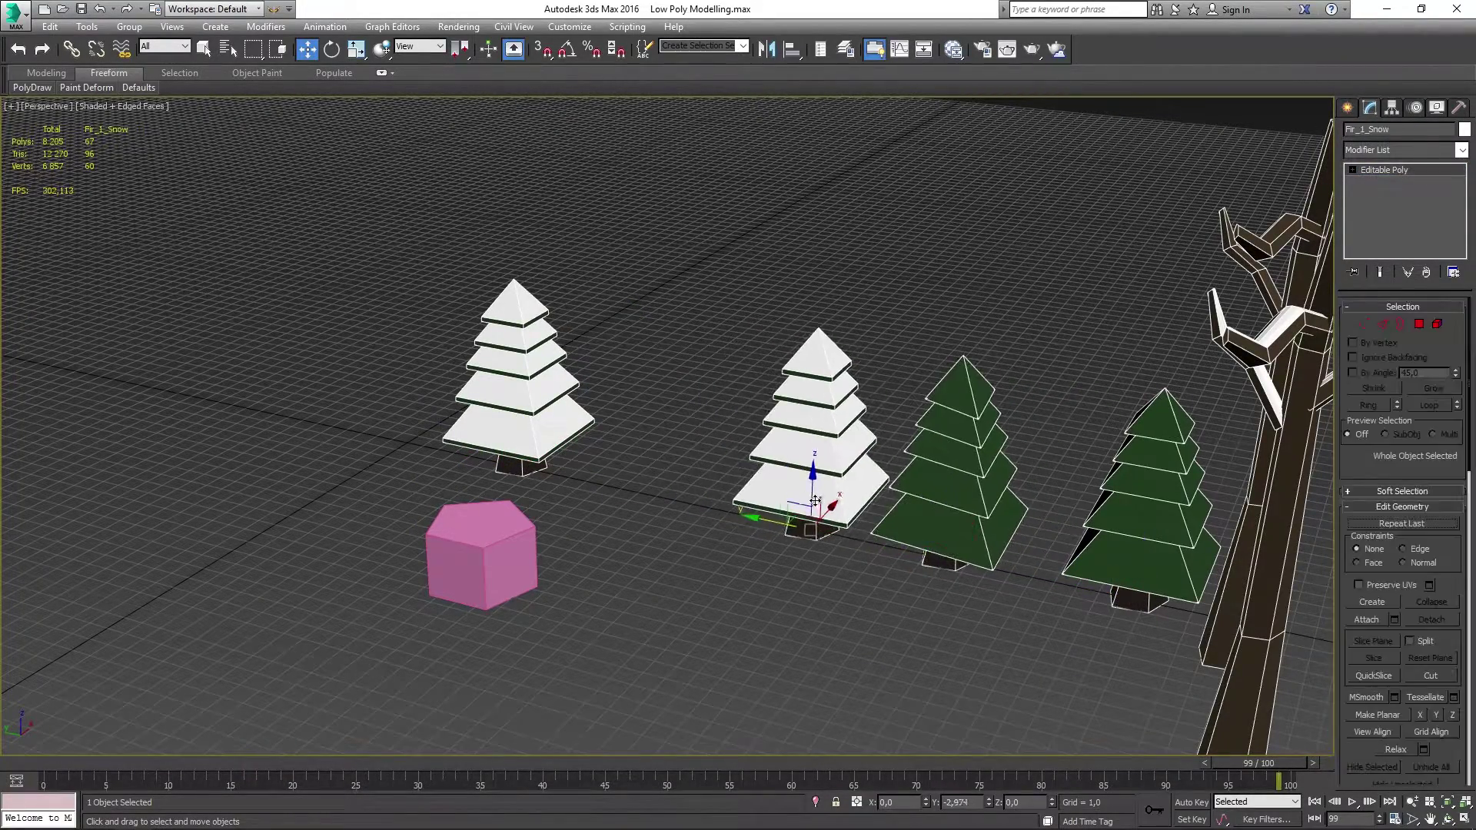
drag(522, 446, 688, 485)
key(t)
key(1)
drag(698, 364, 814, 483)
key(p)
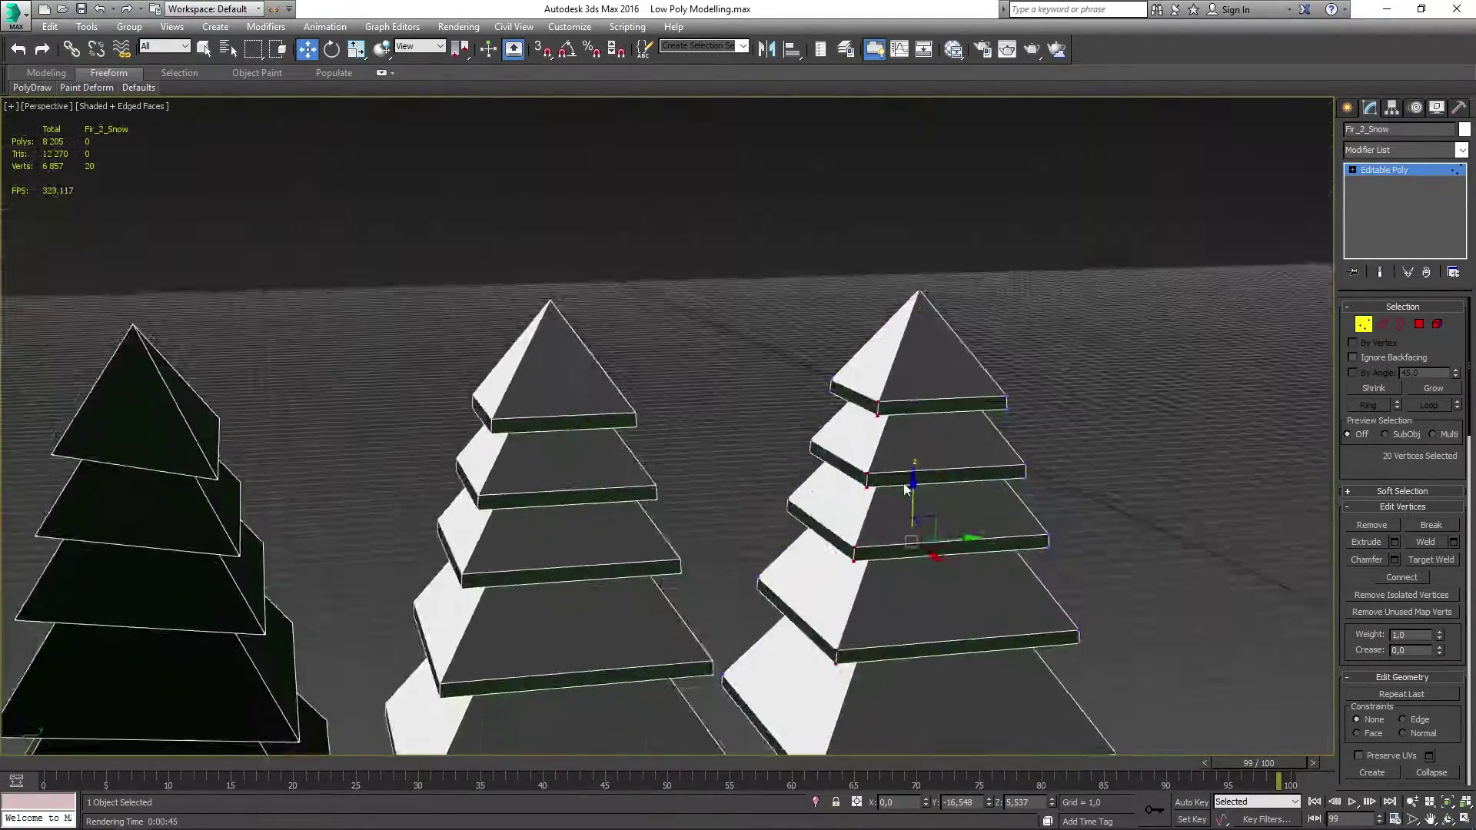
scroll(966, 350, down, 5)
scroll(965, 350, up, 5)
Copy the snow fir's trunk polygons out as a separate object, Object001.
click(966, 351)
alt+middle_drag(965, 350, 845, 384)
click(868, 415)
key(4)
shift+drag(868, 430, 787, 452)
click(796, 436)
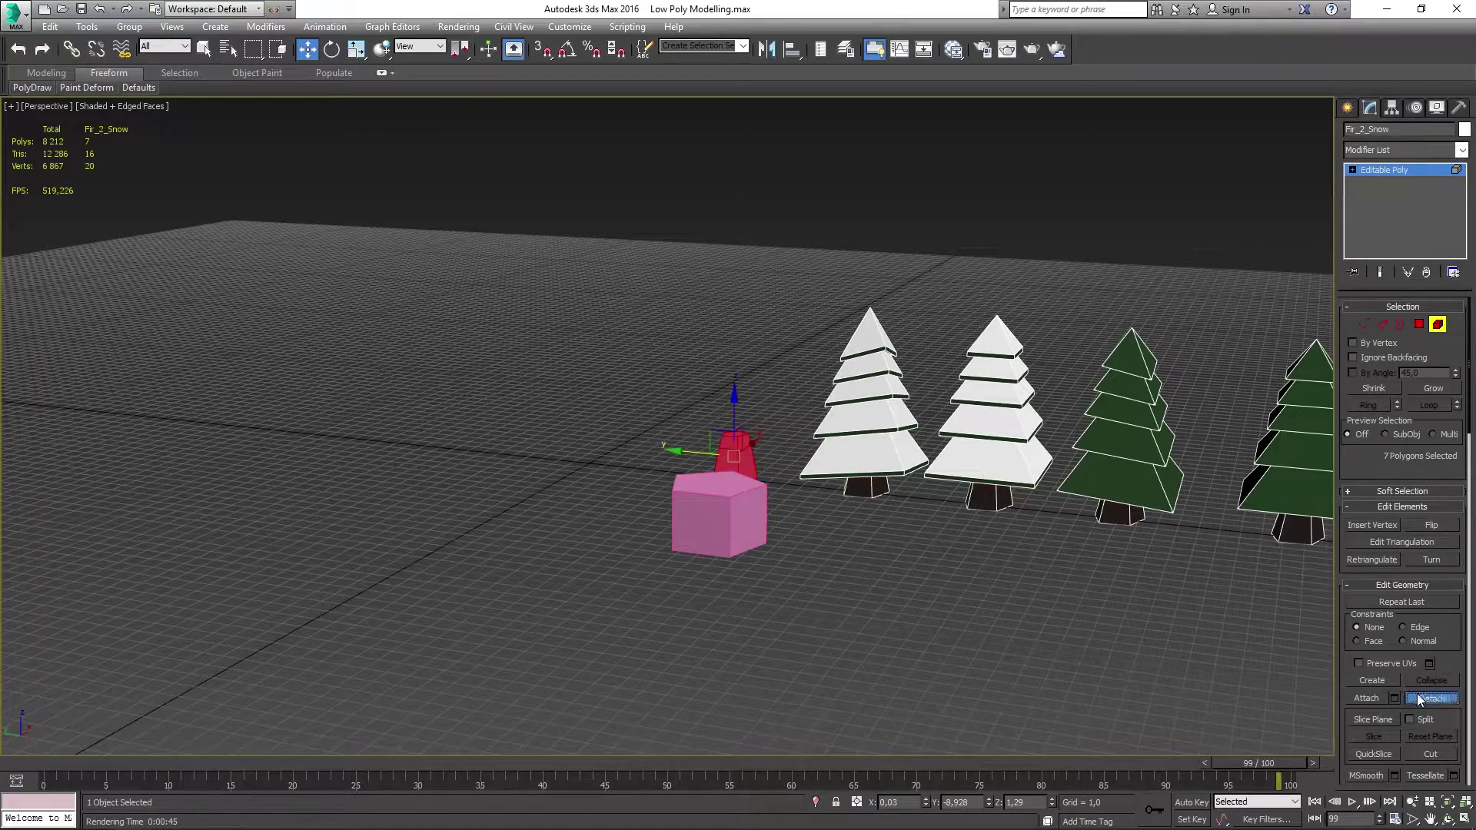
mouse_move(796, 436)
alt+middle_down()
mouse_move(980, 372)
mouse_move(863, 458)
alt+middle_up()
click(1391, 107)
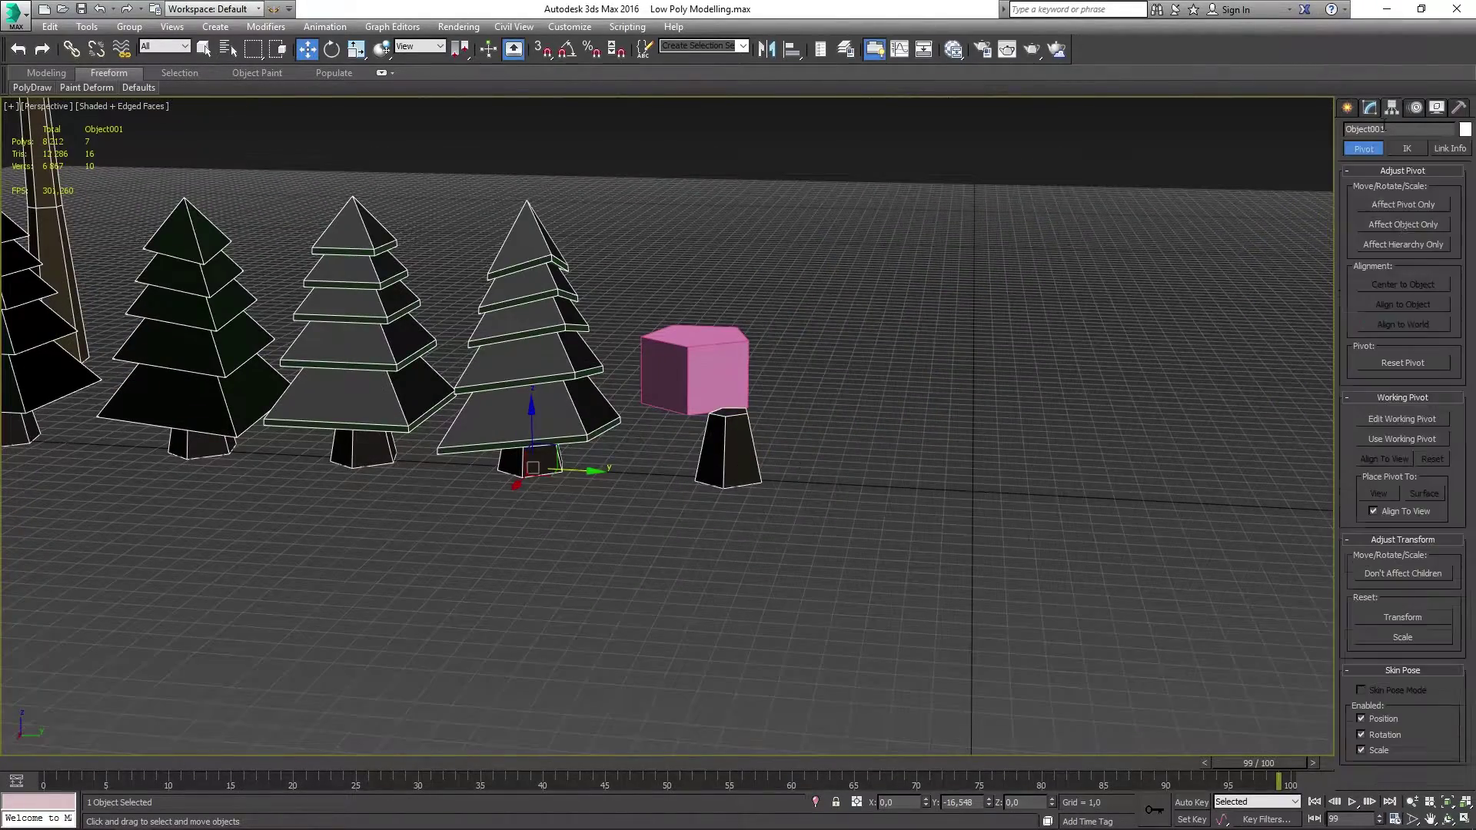
Zero the pink pentagonal block's X and Y over the trunk and lift it up.
key(super)
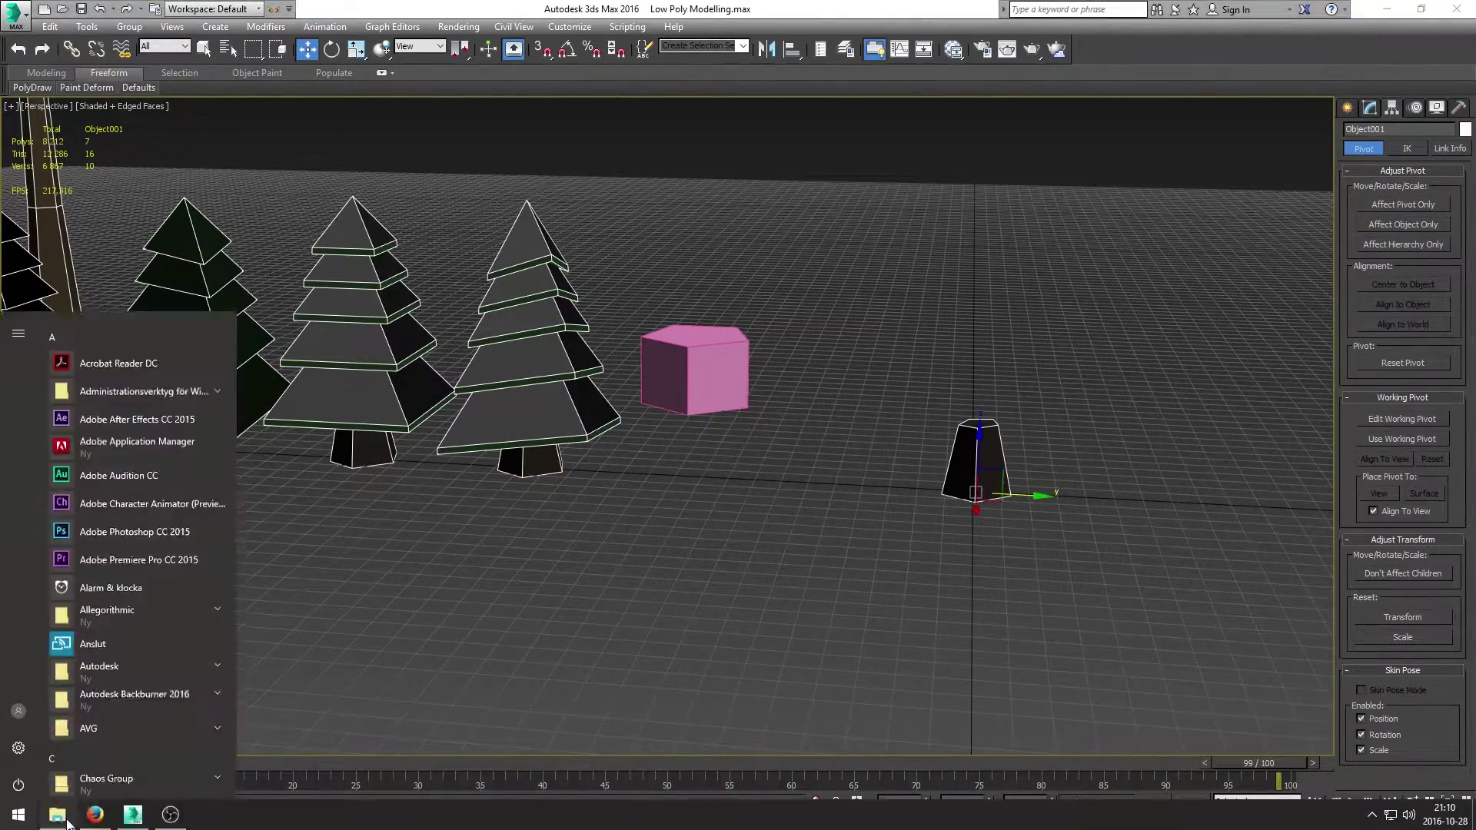
click(753, 541)
click(972, 461)
alt+middle_drag(973, 461, 990, 407)
click(991, 406)
right_click(926, 801)
right_click(989, 801)
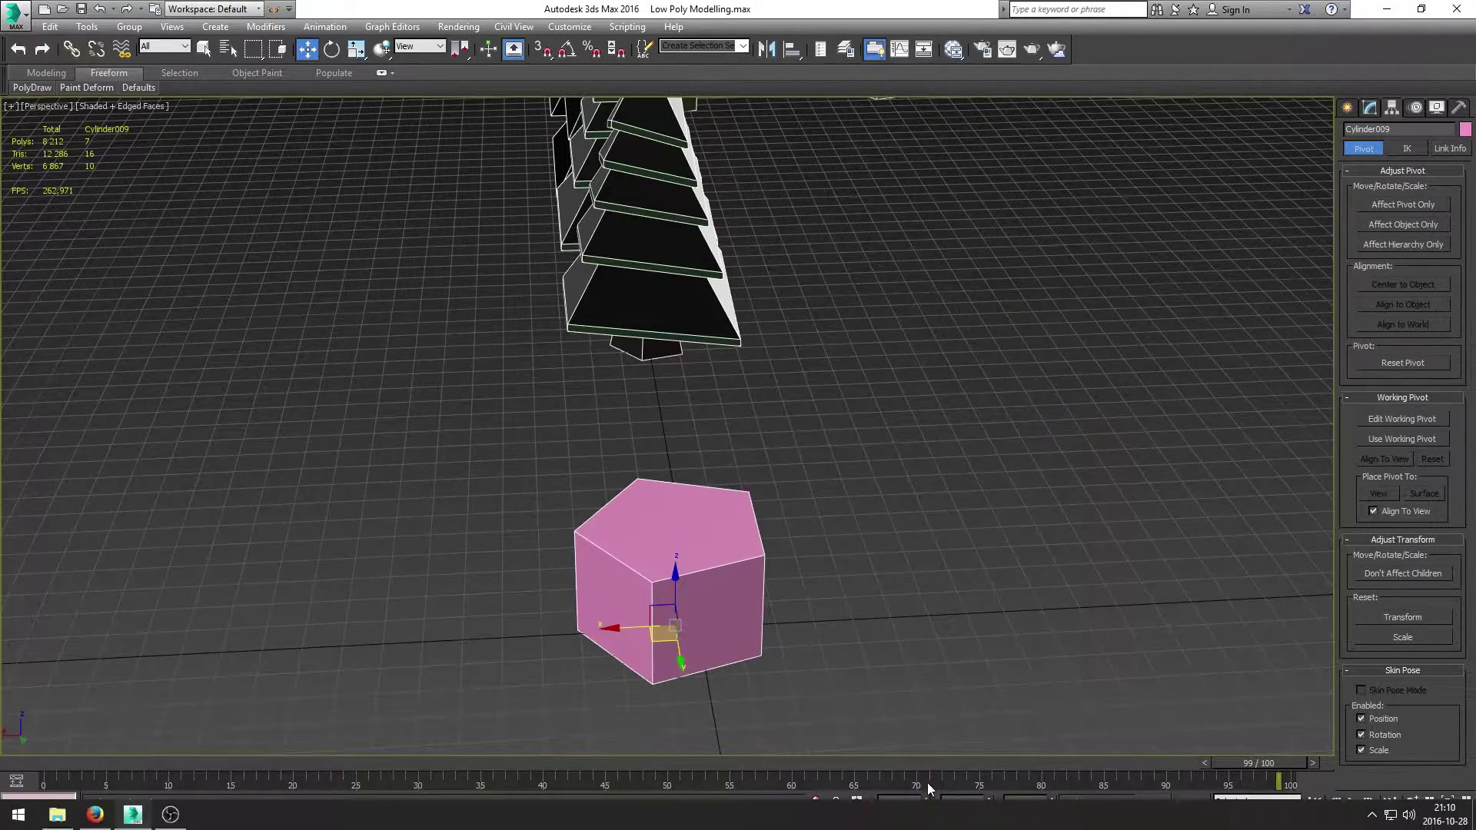
drag(701, 577, 701, 461)
Scale the block's top vertices together and weld them into a single pyramid tip.
key(1)
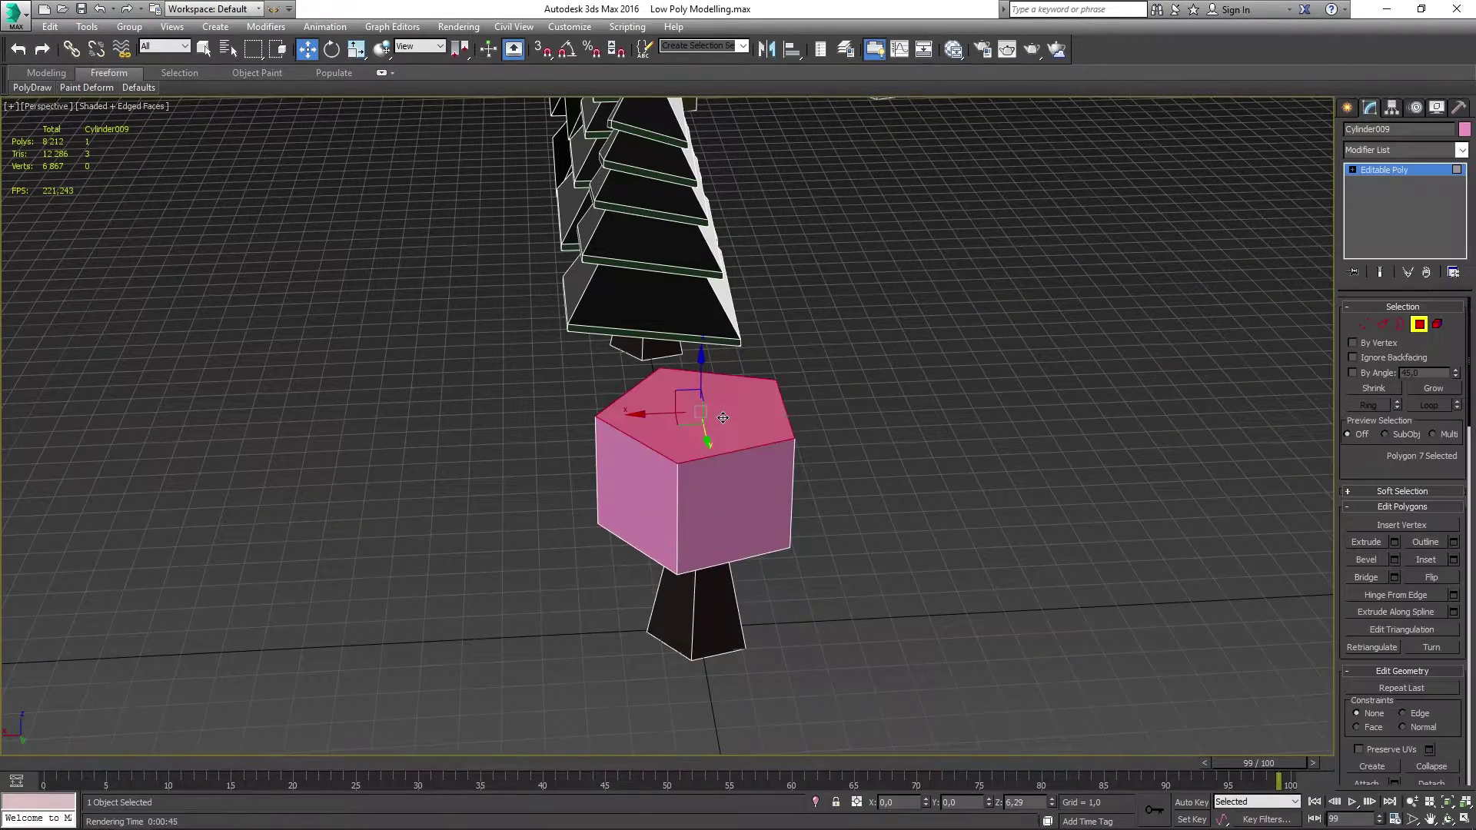
text(0)
key(Return)
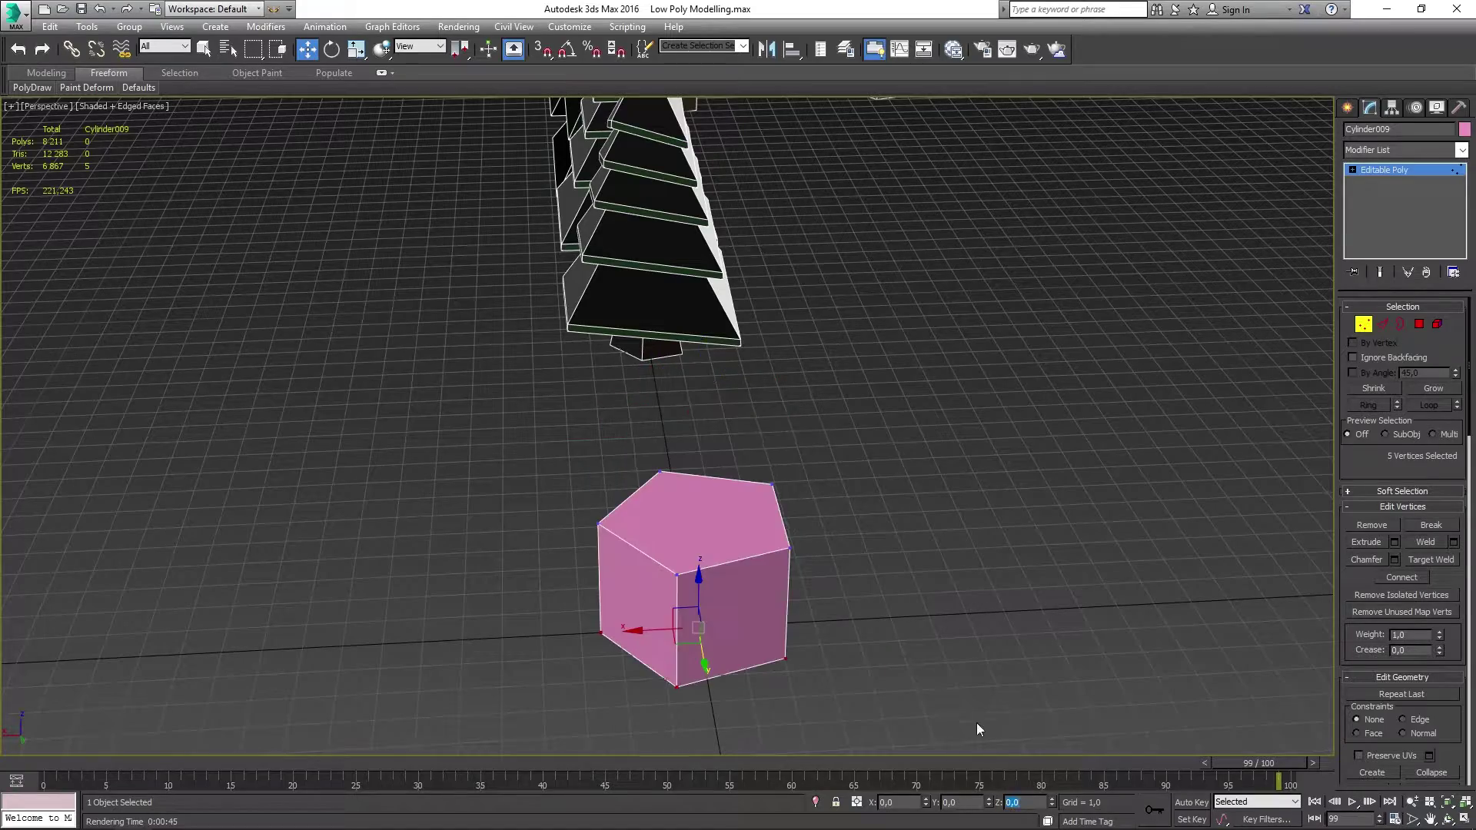
key(ctrl+z)
scroll(857, 603, down, 3)
alt+middle_drag(857, 603, 767, 415)
key(r)
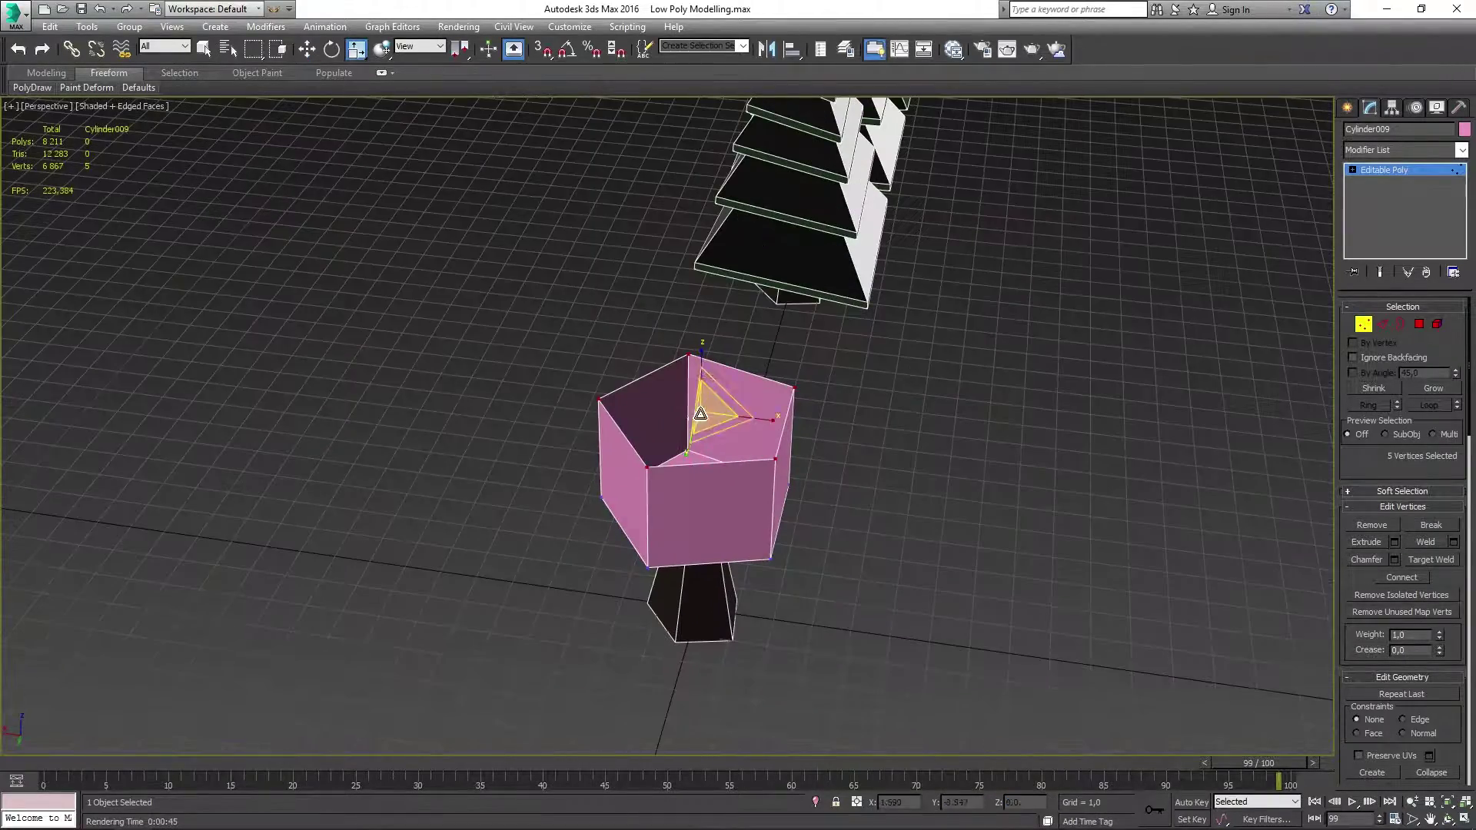
drag(767, 415, 897, 244)
key(z)
scroll(712, 415, up, 3)
right_click(653, 419)
click(538, 511)
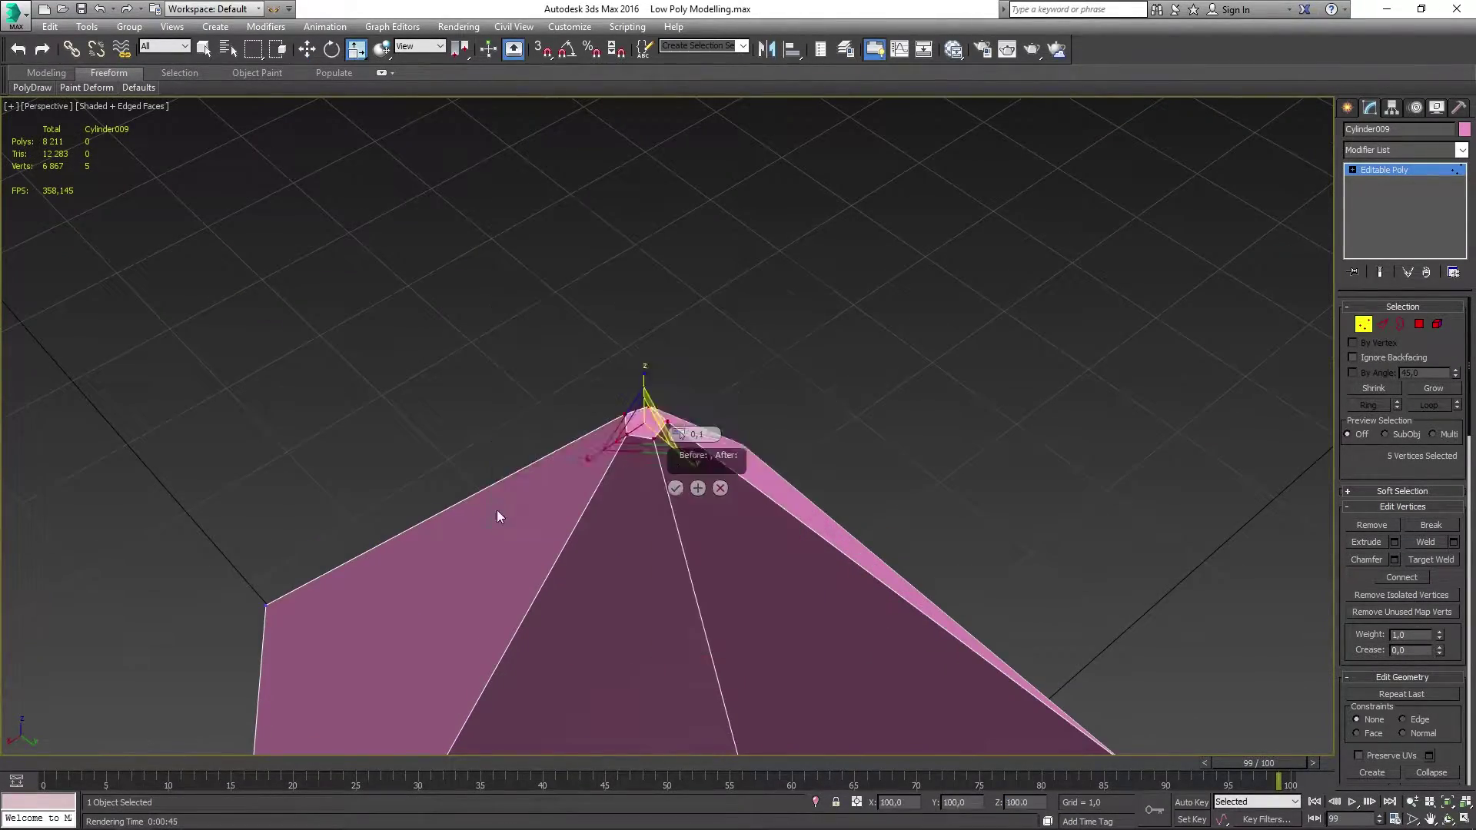
click(807, 422)
Make a copy of the finished pyramid as a new tier.
click(712, 438)
key(w)
scroll(966, 471, down, 5)
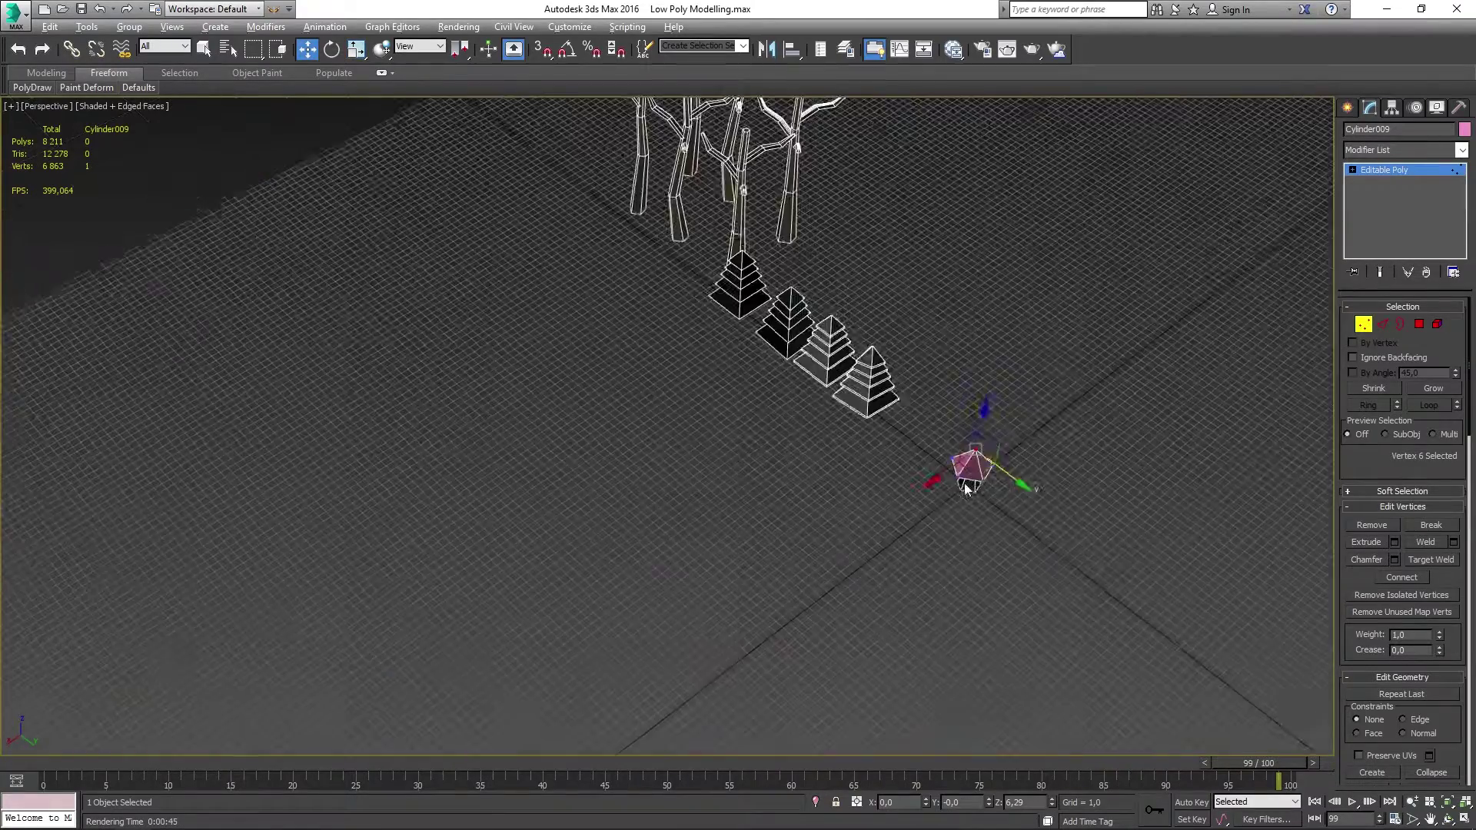
scroll(953, 430, up, 5)
mouse_move(953, 430)
alt+middle_down()
mouse_move(931, 402)
mouse_move(1047, 534)
mouse_move(1035, 379)
alt+middle_up()
scroll(869, 501, down, 2)
alt+middle_drag(868, 501, 892, 430)
mouse_move(891, 430)
shift+mouse_down()
mouse_move(891, 492)
mouse_move(841, 465)
shift+mouse_up()
click(744, 484)
Enlarge the copied tier and lower it onto the trunk.
key(r)
alt+middle_drag(842, 465, 841, 415)
mouse_move(807, 395)
mouse_down()
mouse_move(807, 369)
mouse_move(807, 416)
mouse_up()
key(w)
mouse_move(842, 415)
alt+middle_down()
mouse_move(841, 456)
mouse_move(842, 415)
alt+middle_up()
Copy further tiers upward until five pyramid tiers are stacked.
shift+drag(811, 408, 811, 369)
click(751, 485)
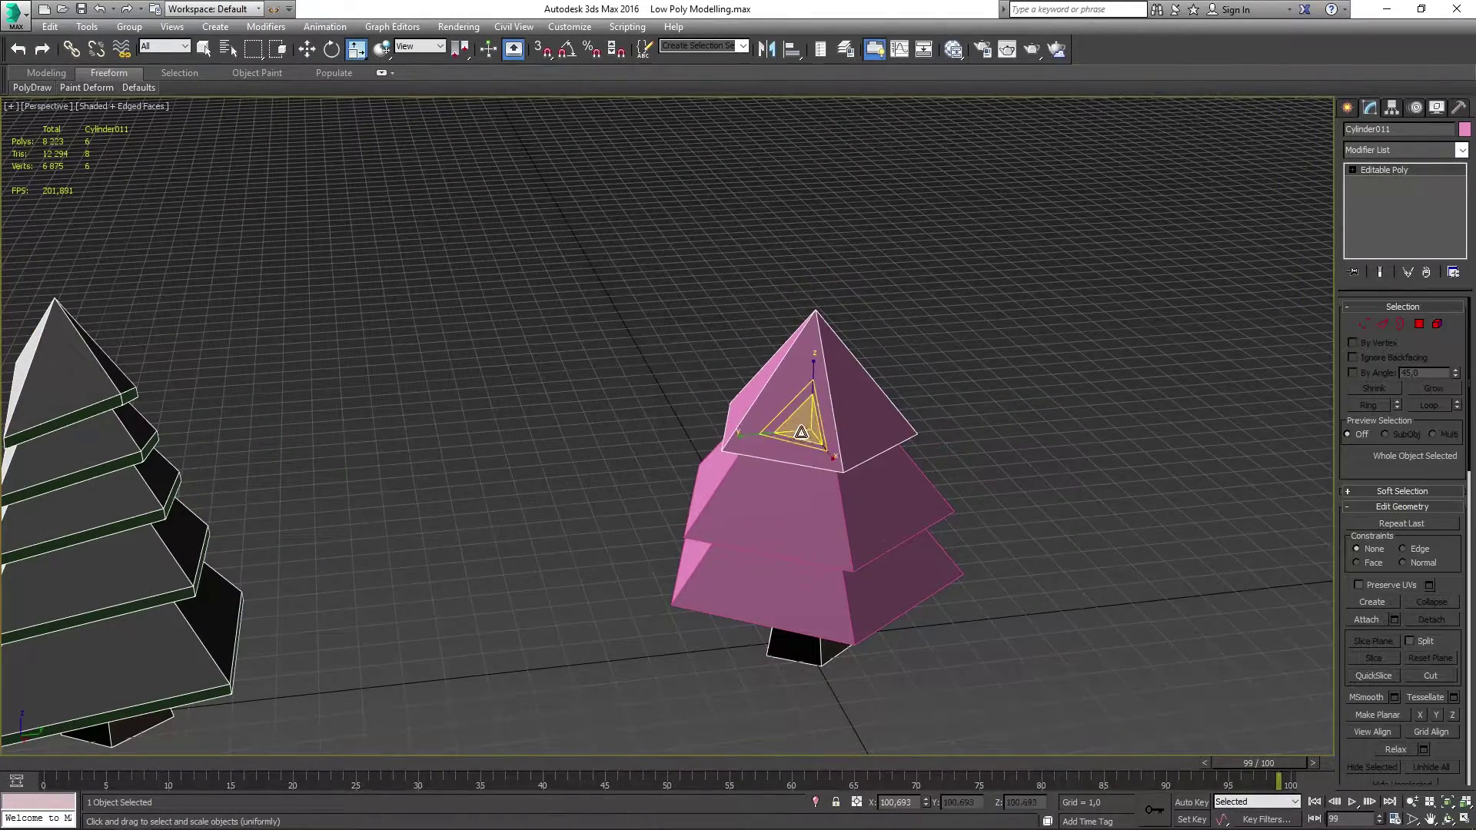
alt+middle_drag(750, 484, 814, 396)
shift+drag(815, 396, 815, 339)
click(742, 487)
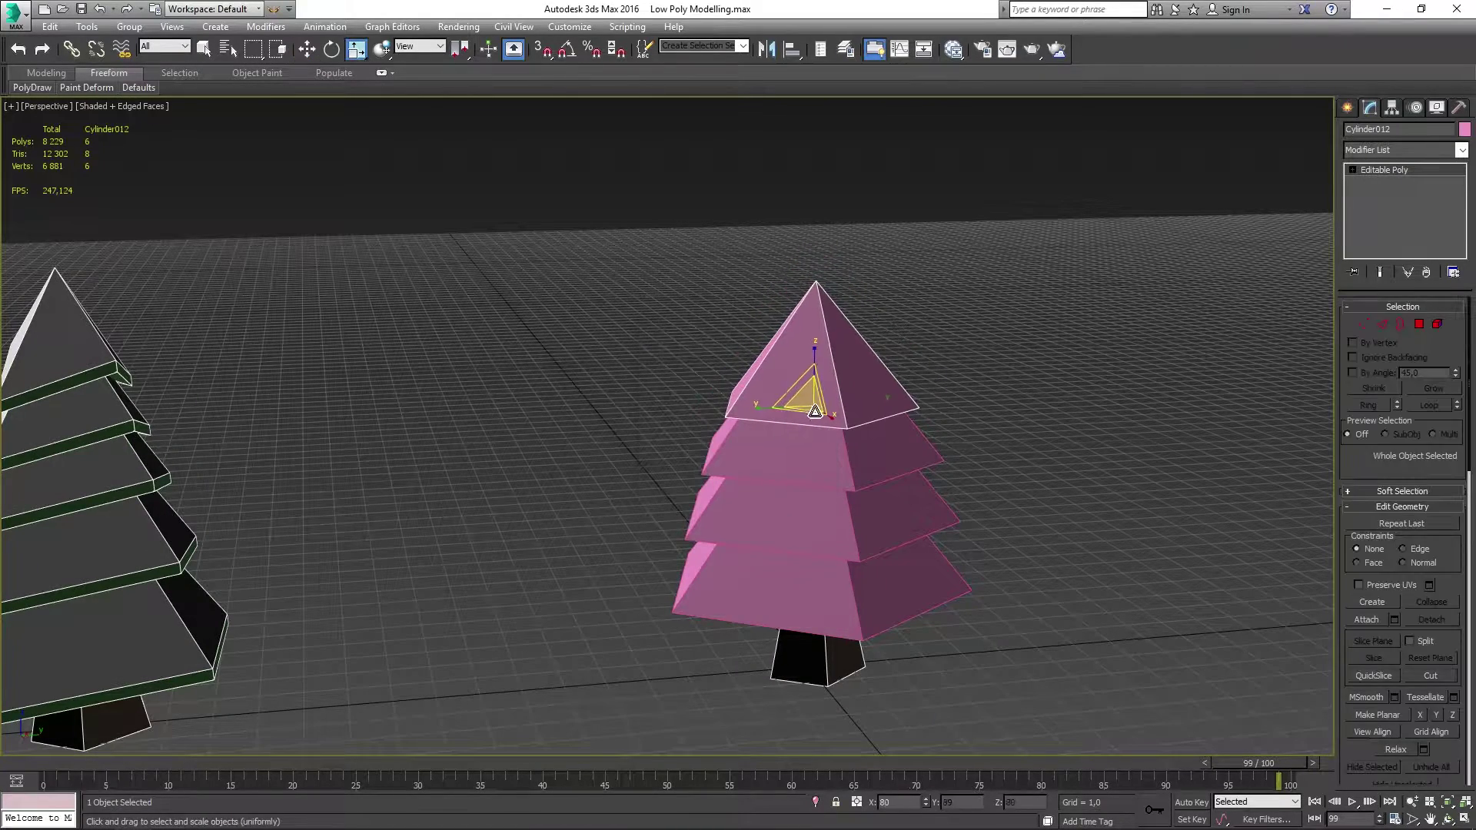
alt+middle_drag(807, 399, 807, 361)
shift+drag(814, 362, 815, 307)
click(740, 487)
Select all five pink tiers and squash them down to meet the trunk.
alt+middle_drag(815, 399, 814, 446)
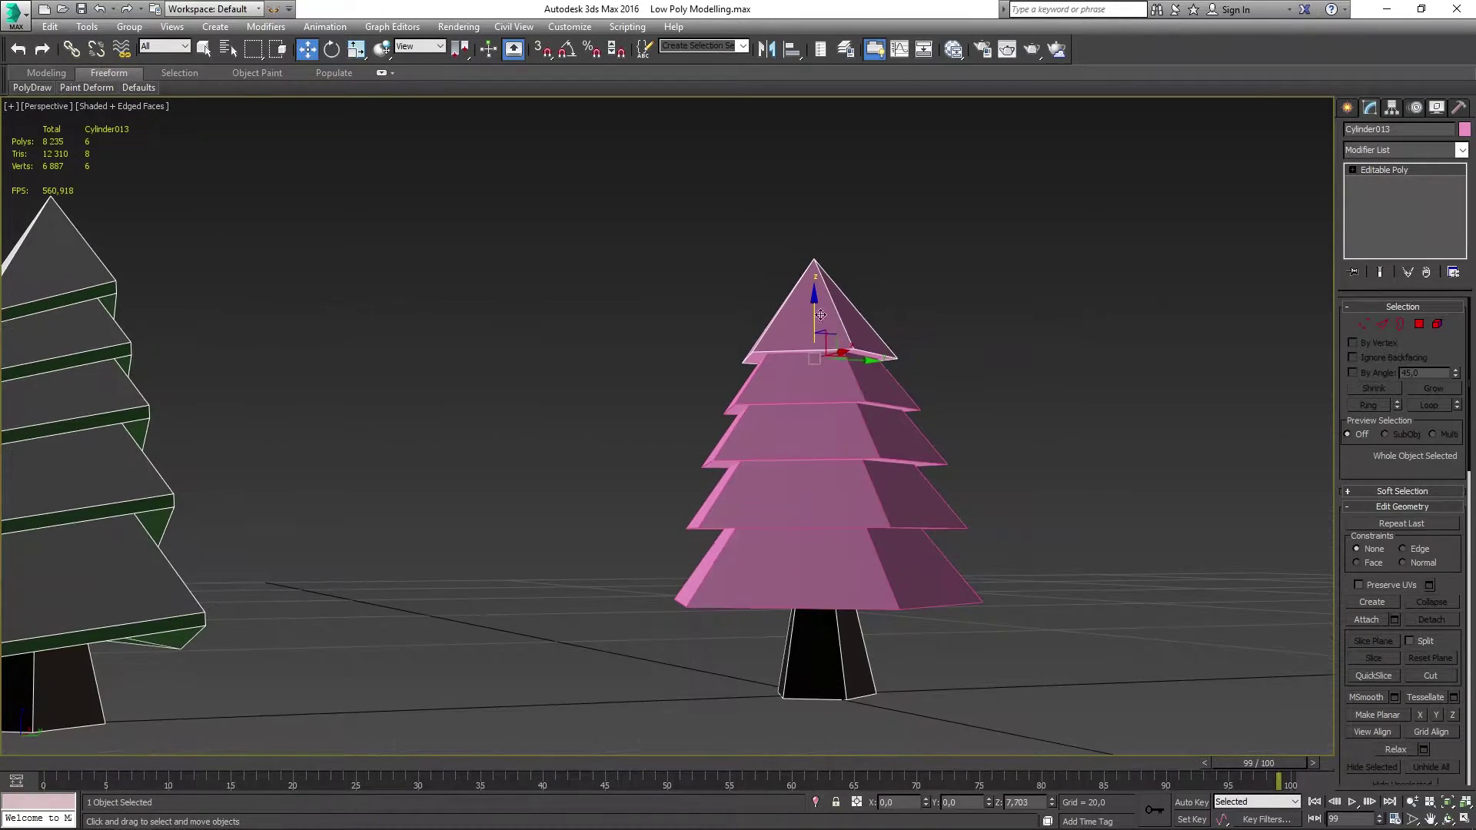
drag(960, 569, 692, 277)
key(r)
drag(849, 405, 850, 442)
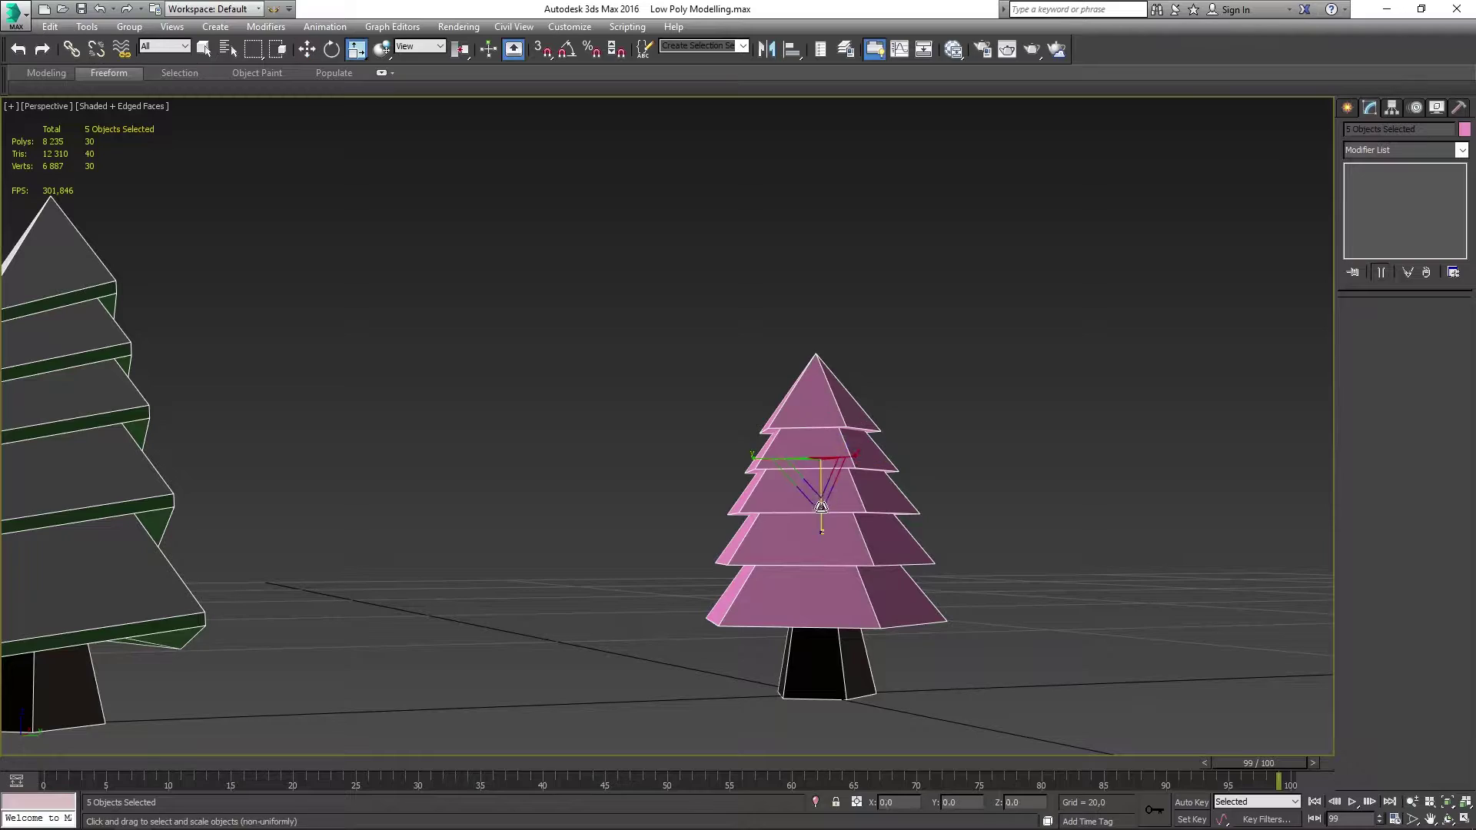
key(w)
alt+middle_drag(851, 445, 859, 423)
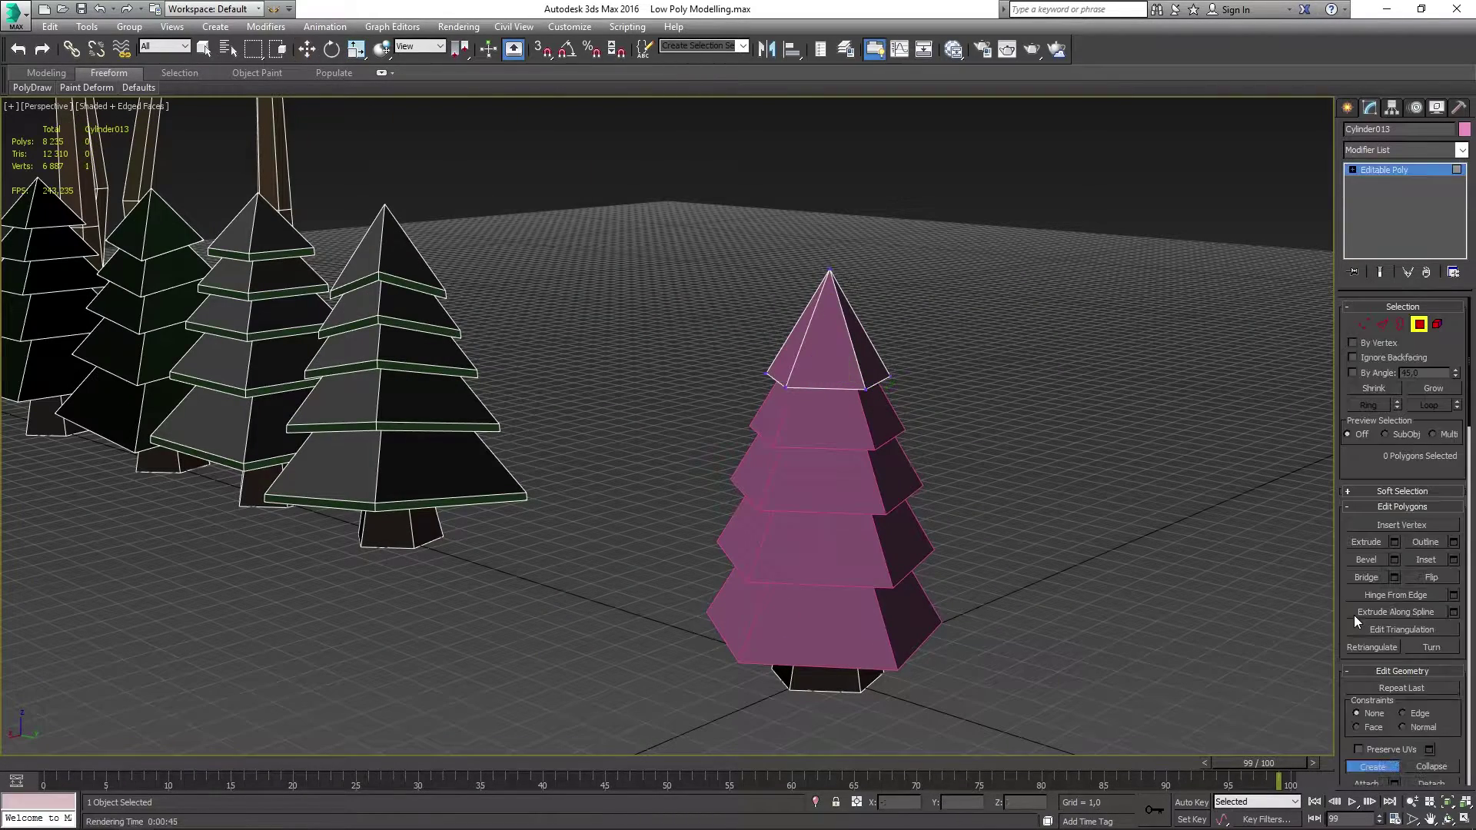
Attach the five tiers into one fir and nudge its tier ring vertices up on Z.
click(1390, 184)
click(1357, 621)
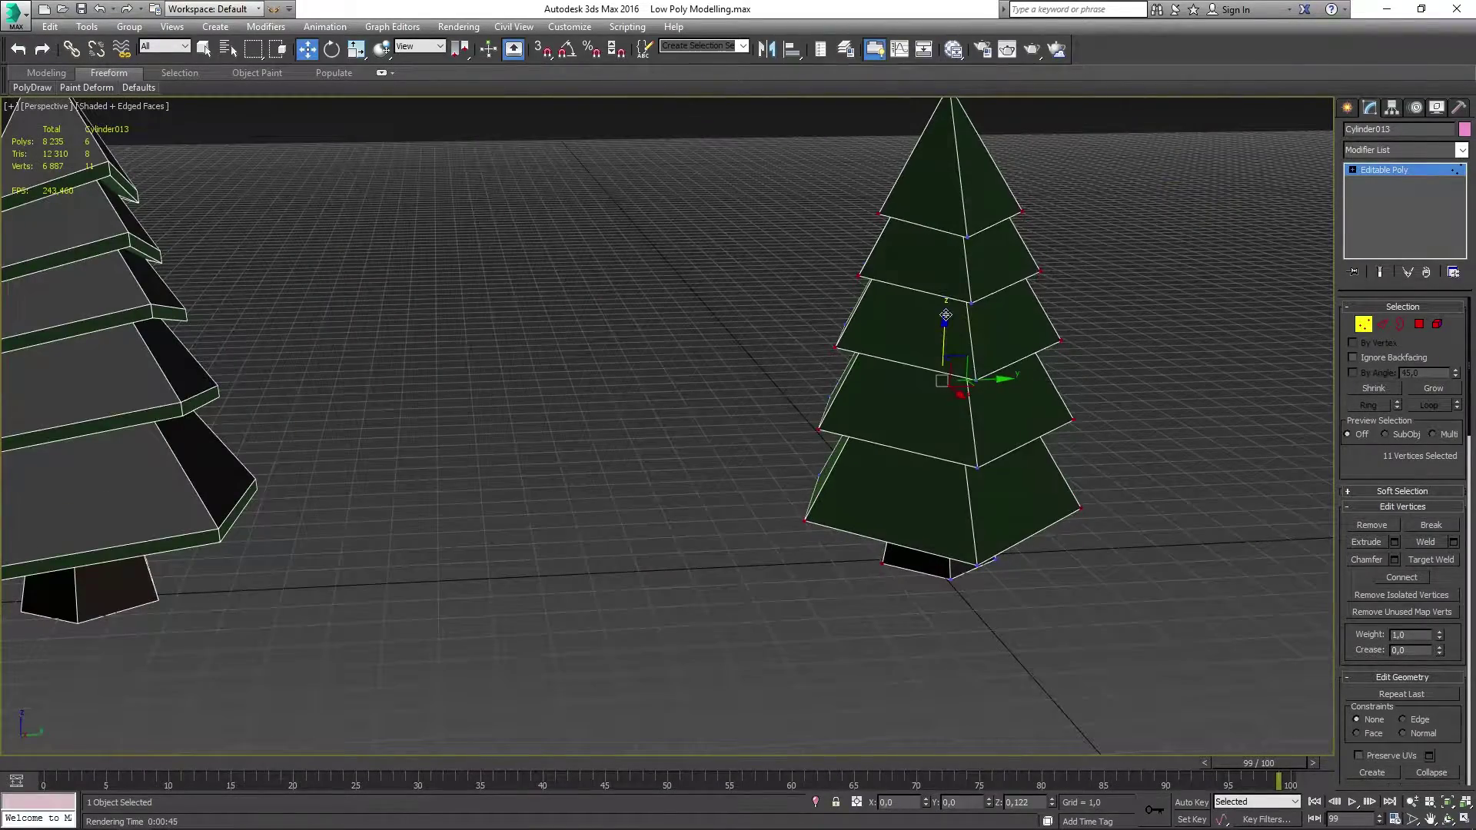
drag(946, 298, 946, 285)
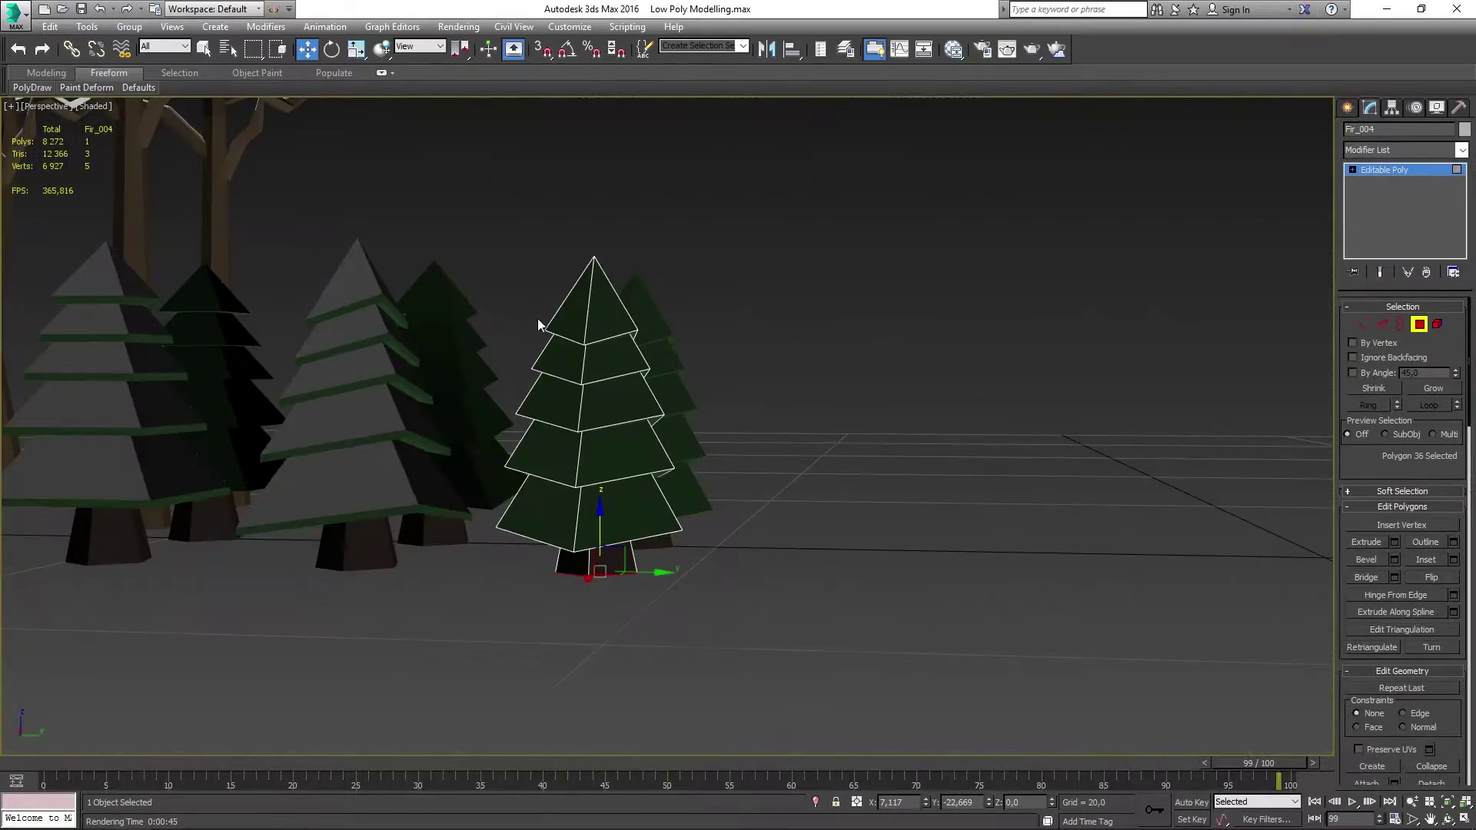
Bevel all of the new fir's tier polygons with outline -1.0 and a negative height.
drag(423, 442, 767, 617)
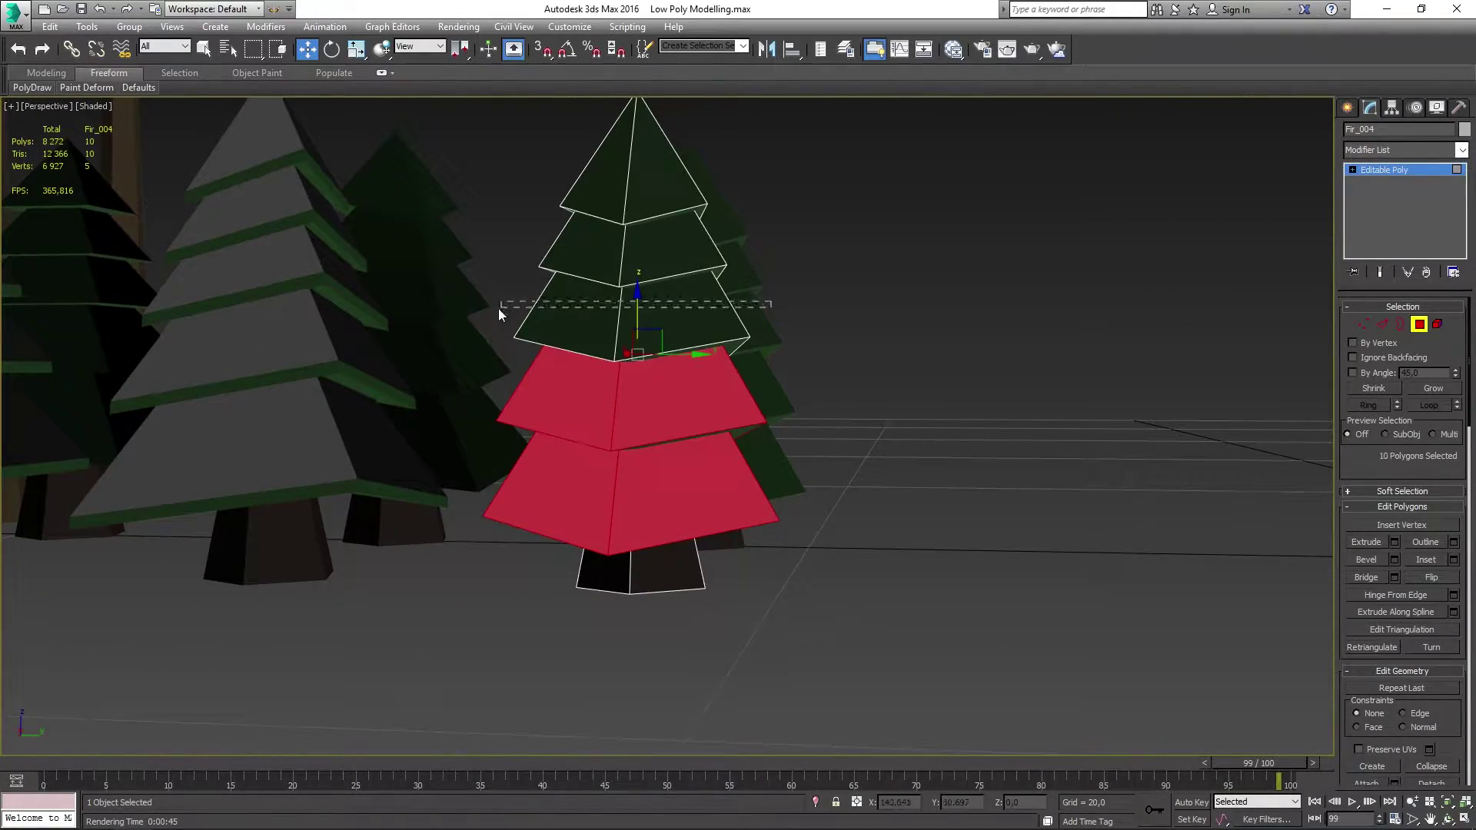
ctrl+drag(778, 384, 741, 164)
mouse_move(741, 164)
alt+middle_down()
mouse_move(868, 199)
mouse_move(739, 242)
mouse_move(1153, 193)
mouse_move(638, 219)
mouse_move(800, 372)
alt+middle_up()
ctrl+click(740, 242)
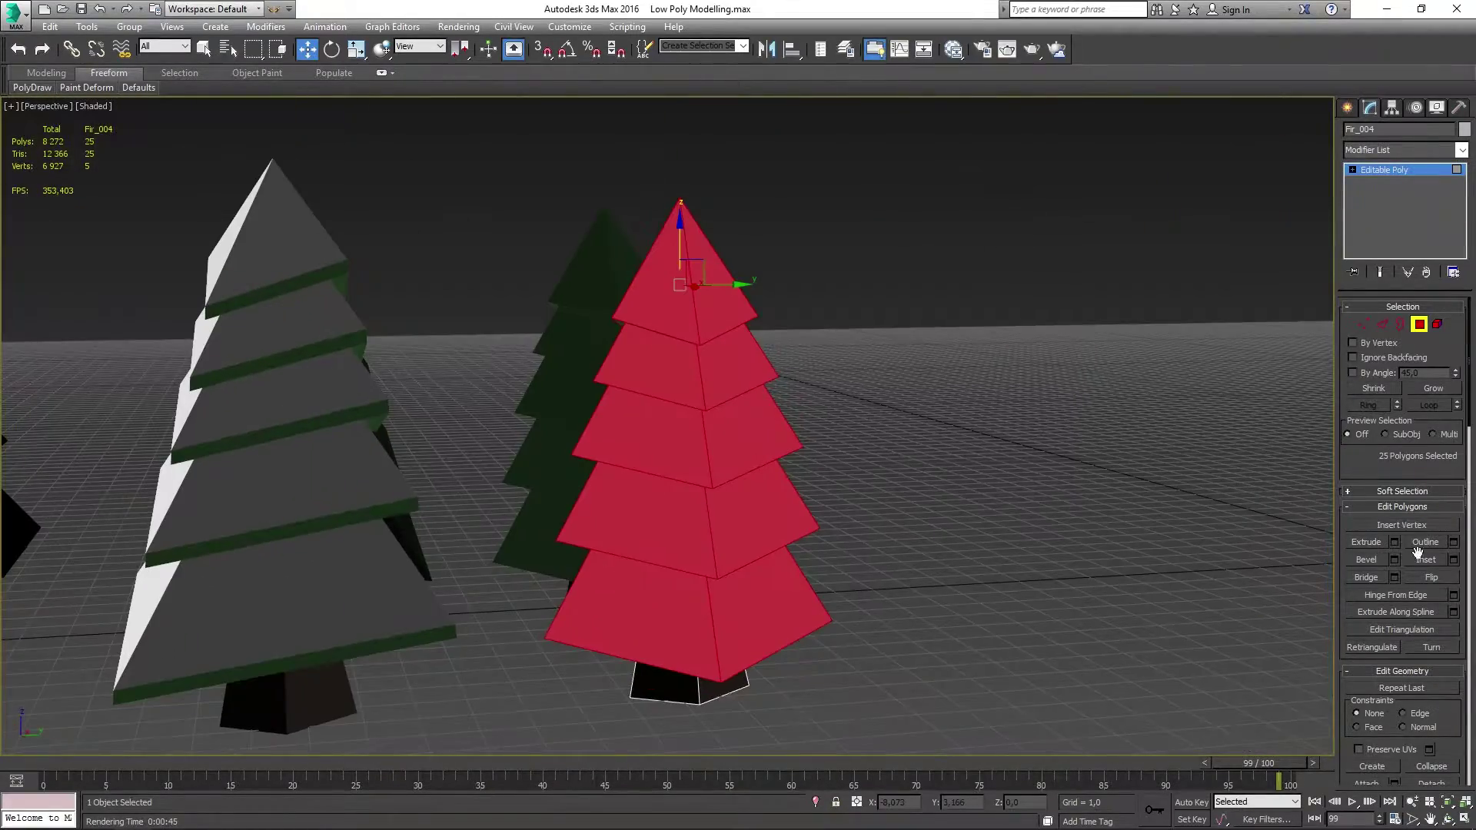
click(1394, 559)
drag(677, 456, 677, 484)
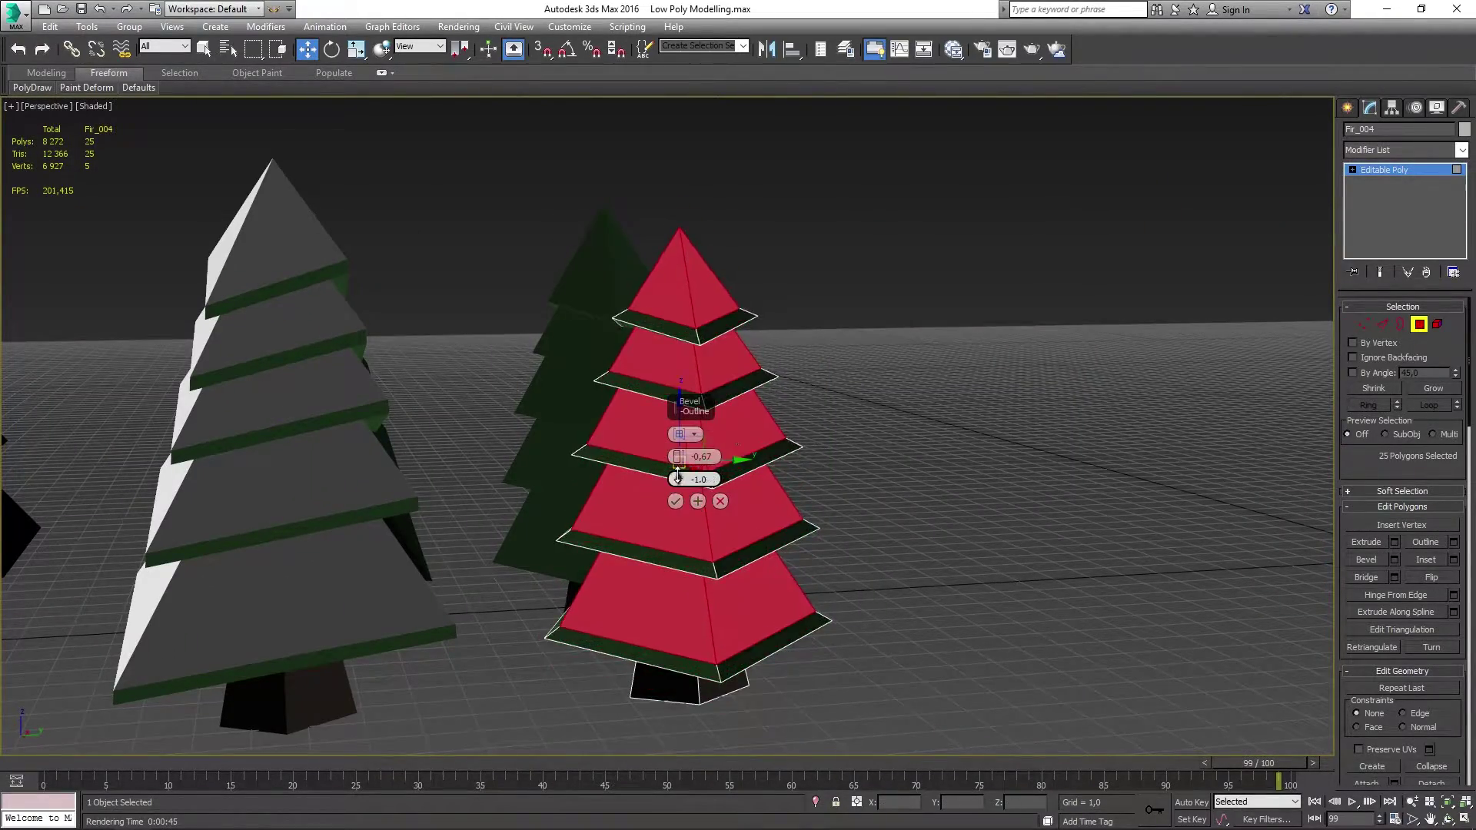
alt+middle_drag(678, 484, 692, 477)
scroll(692, 476, up, 6)
drag(679, 456, 678, 462)
click(675, 501)
Select the whole group of bare trees and firs for rendering.
scroll(824, 444, down, 8)
scroll(1402, 538, down, 5)
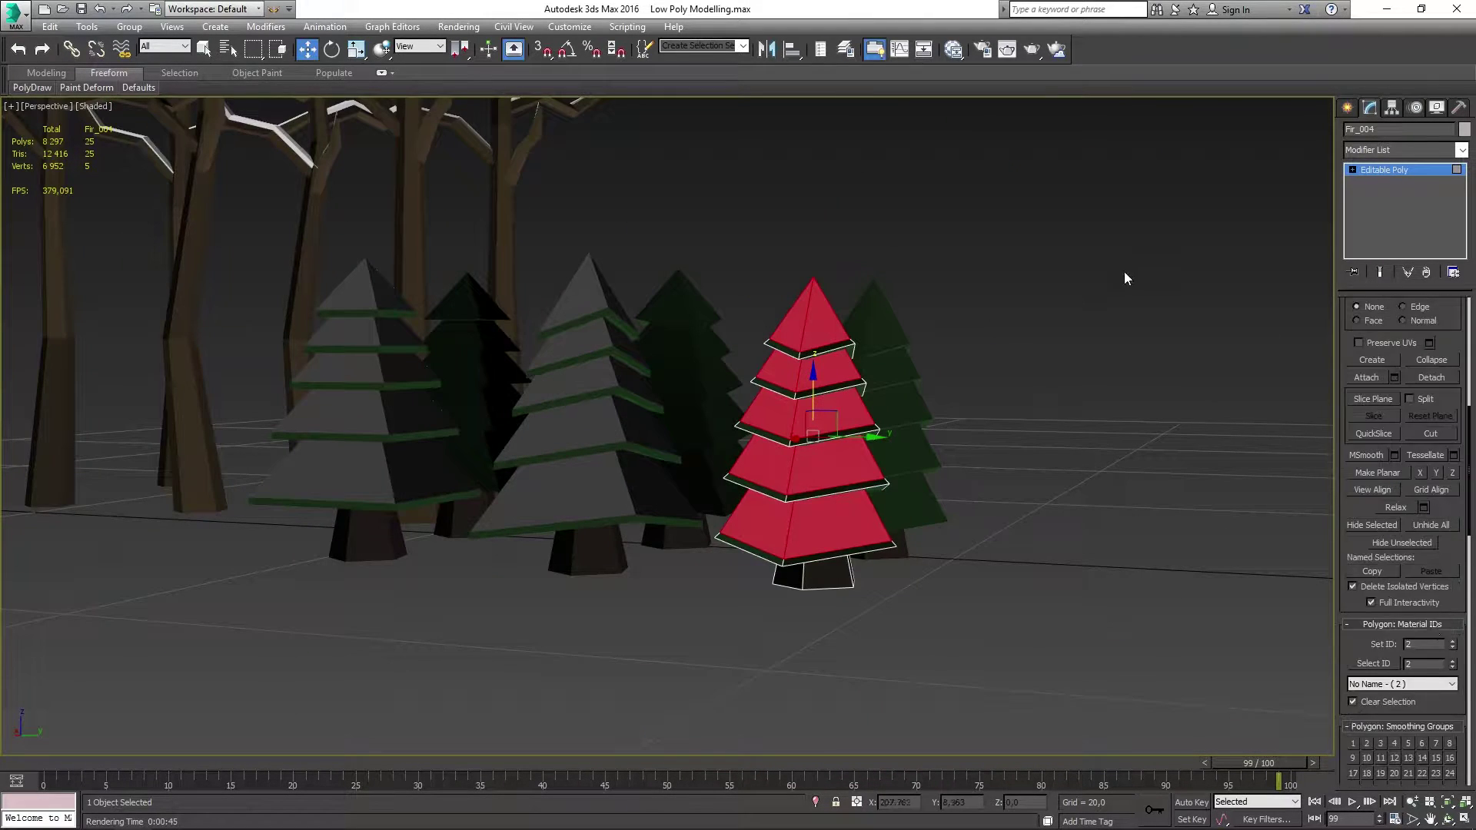
scroll(842, 376, down, 10)
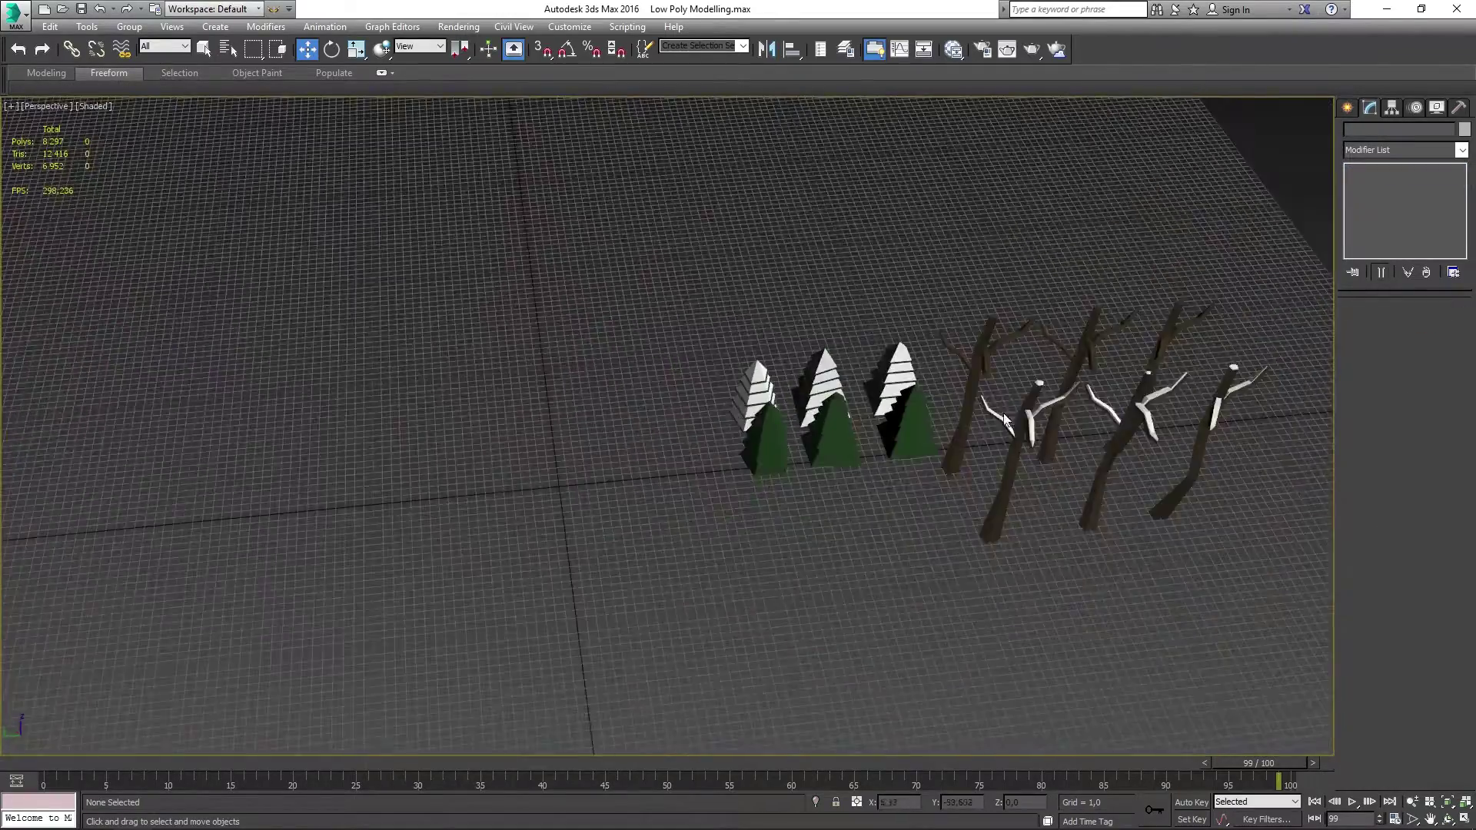
middle_drag(815, 384, 842, 375)
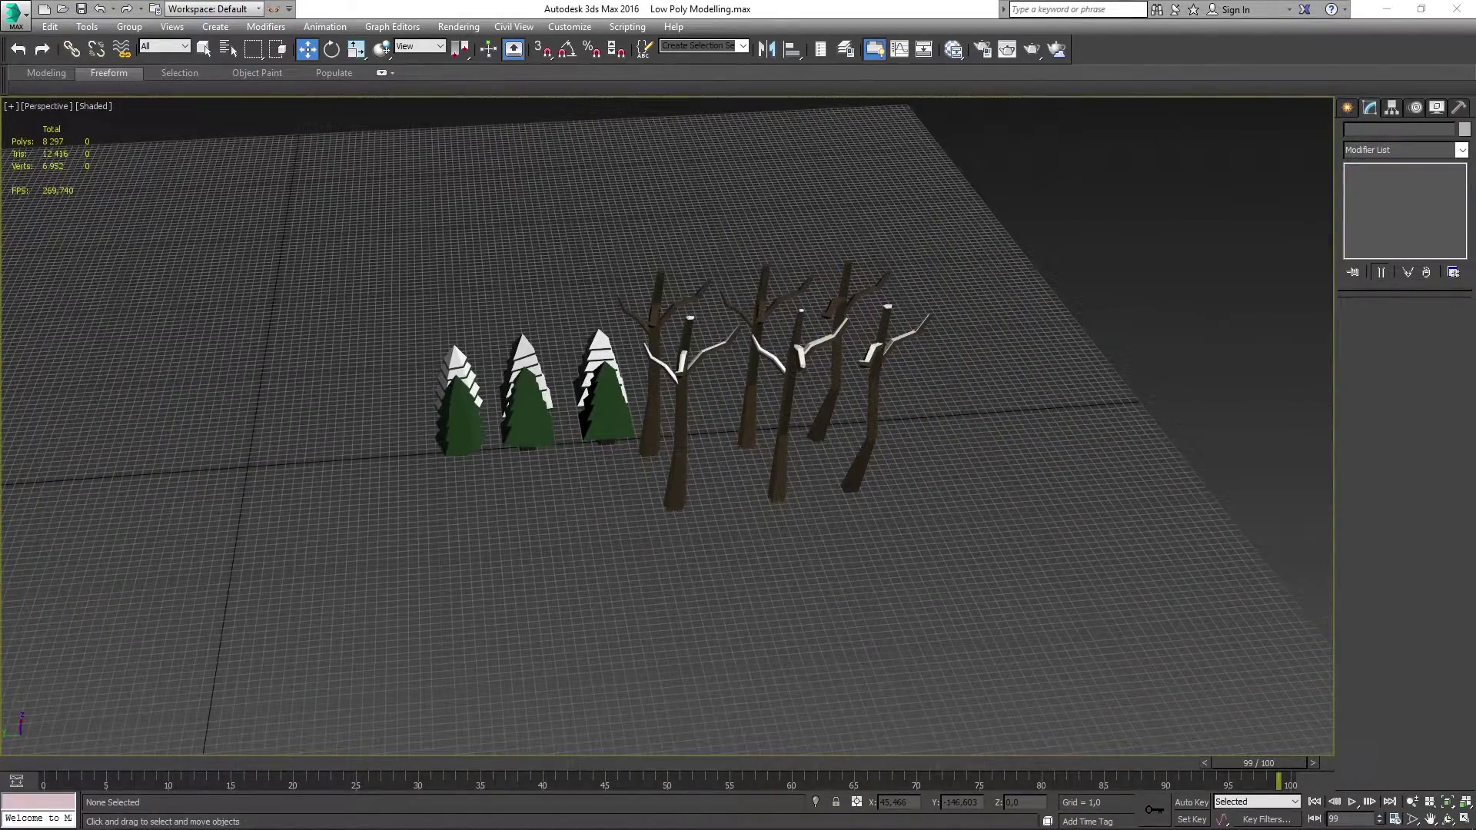
click(680, 430)
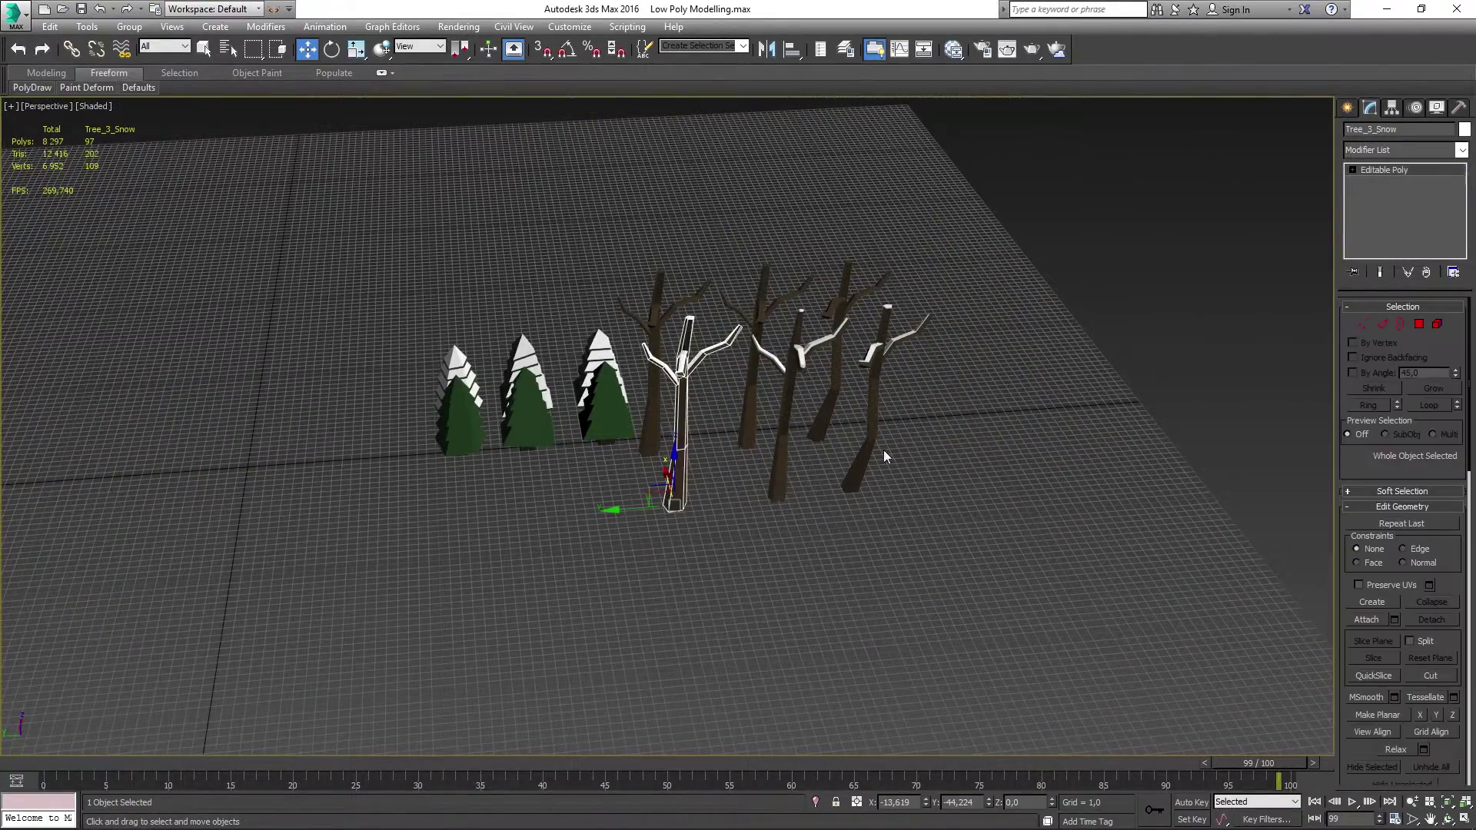
mouse_move(883, 449)
alt+middle_down()
mouse_move(1082, 400)
mouse_move(947, 439)
mouse_move(651, 467)
mouse_move(809, 491)
alt+middle_up()
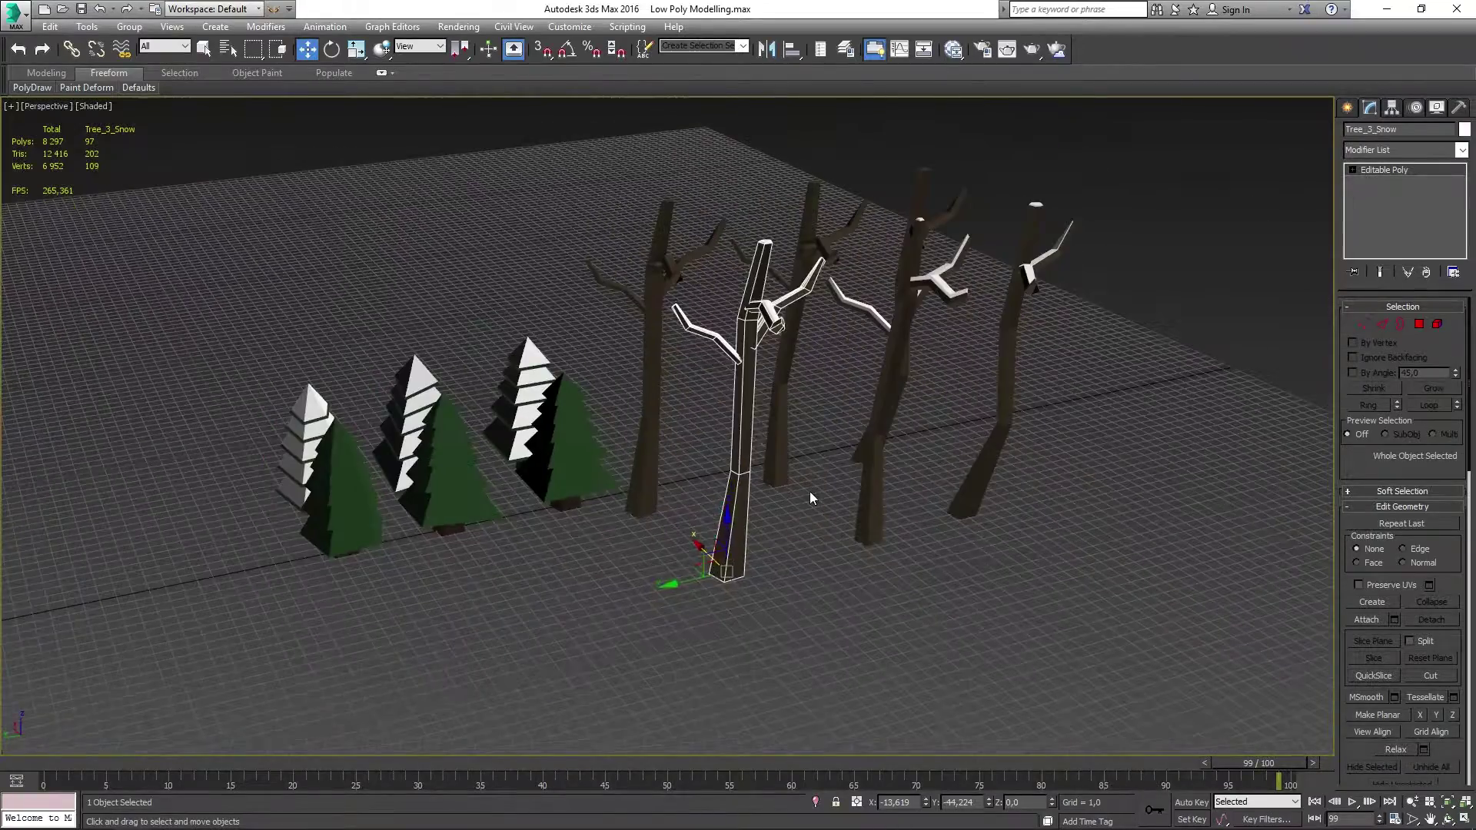
click(810, 491)
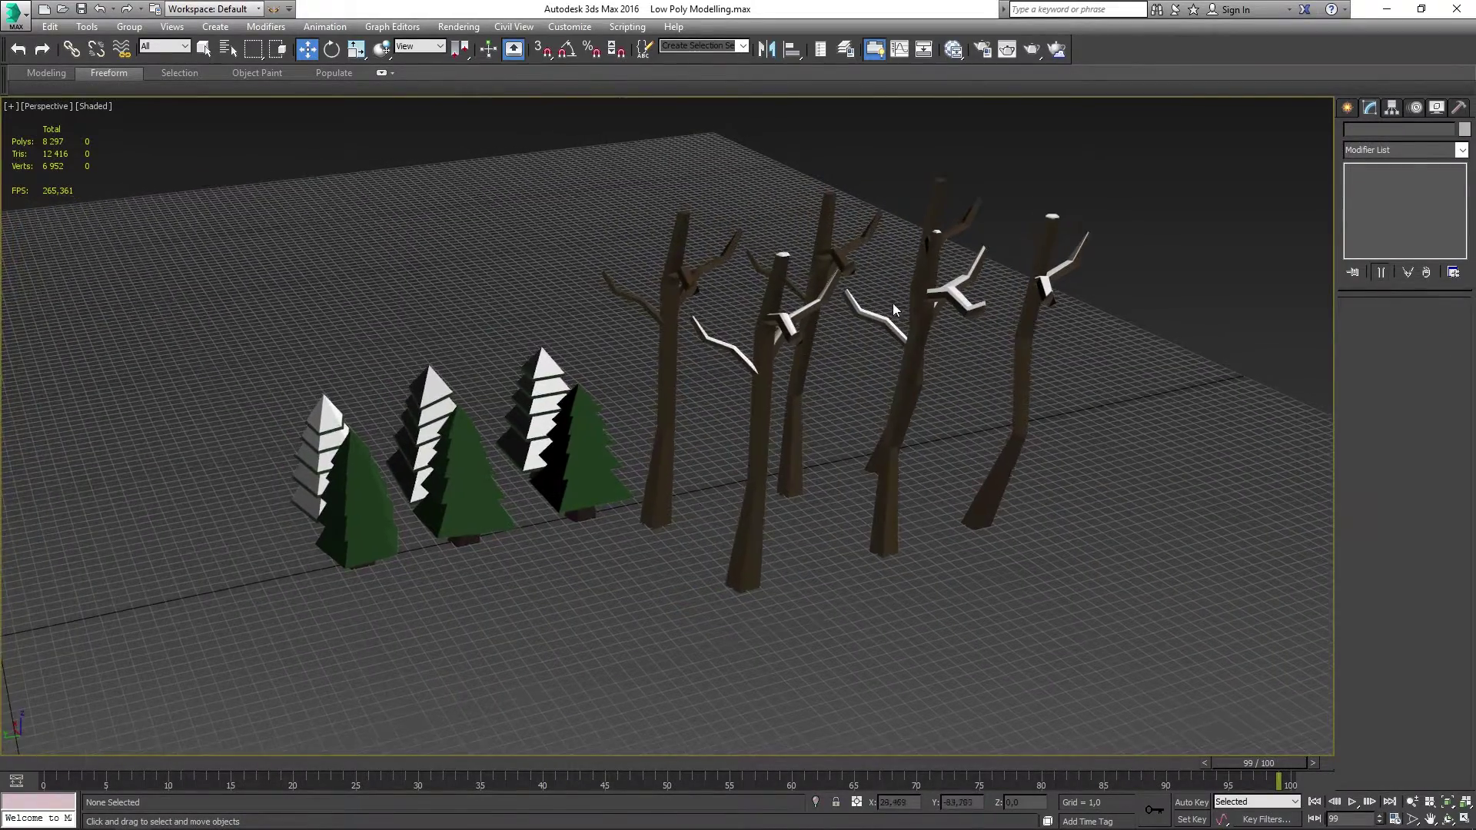
alt+middle_drag(673, 511, 532, 402)
drag(532, 401, 1000, 538)
alt+middle_drag(1000, 538, 939, 427)
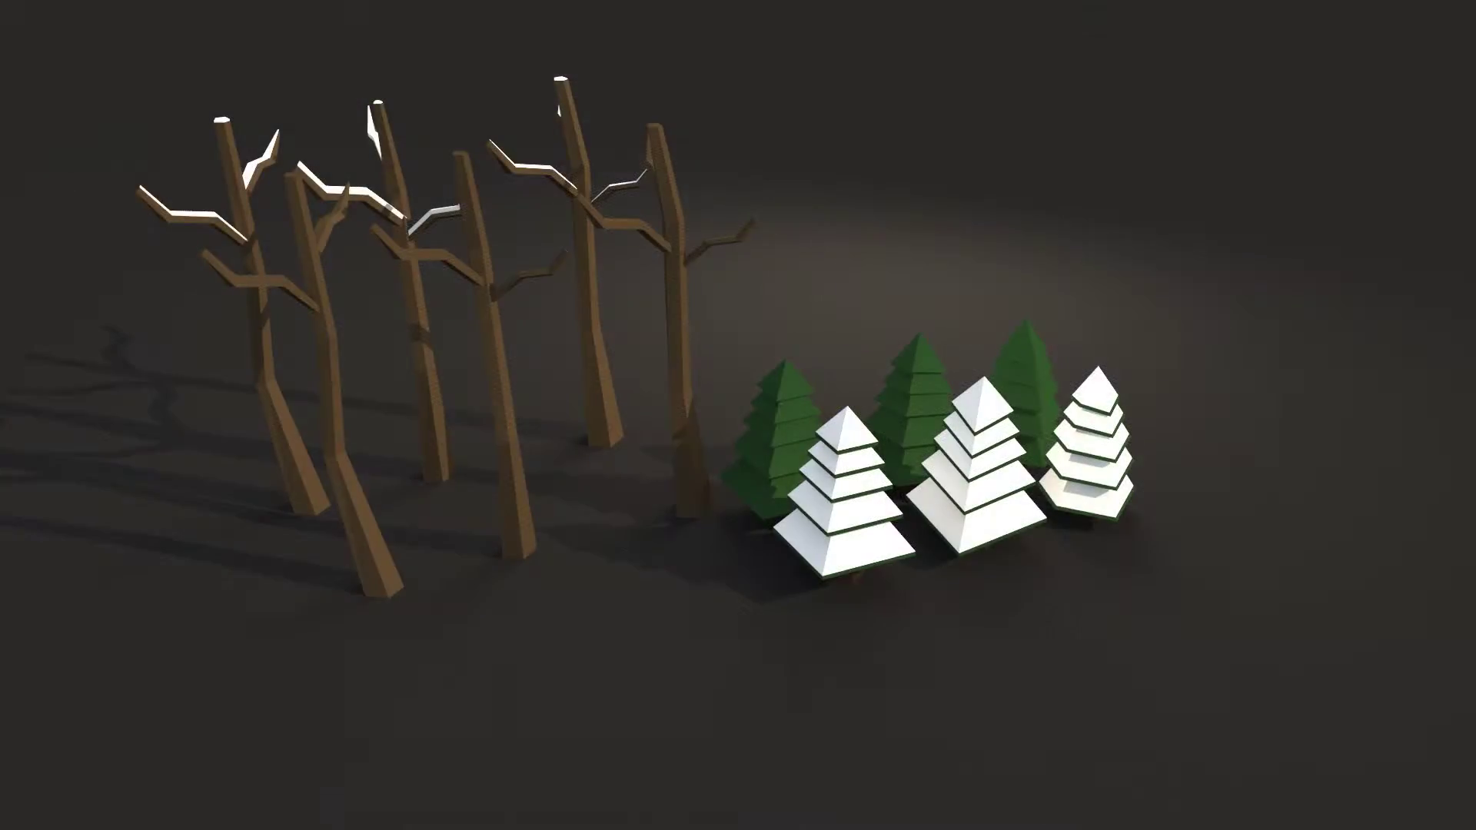